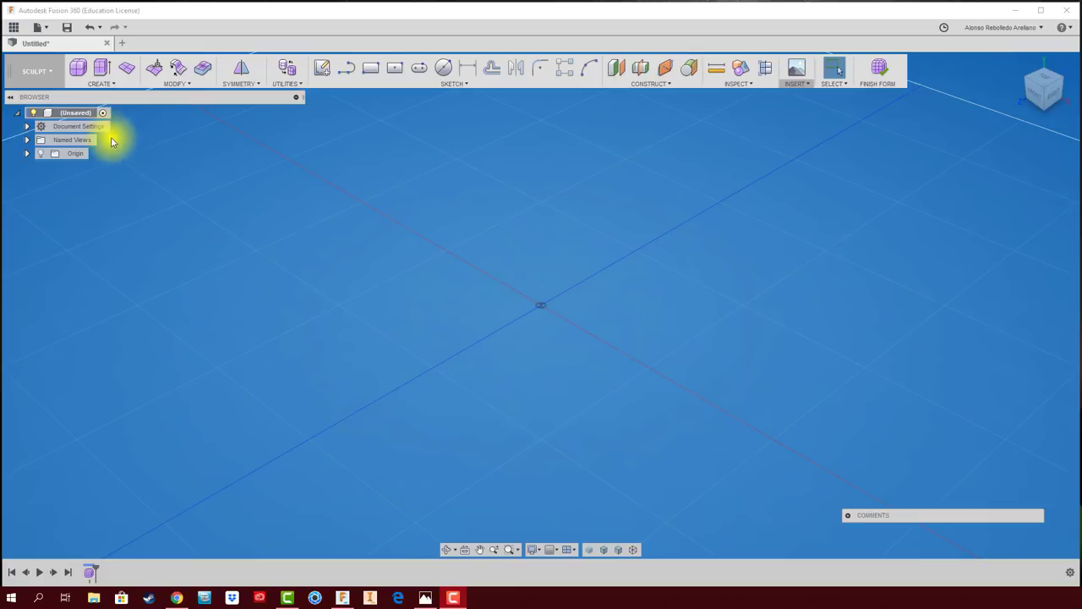
Place a T-spline sphere at the origin and set its diameter to 90 mm.
{"action": "left_click", "coordinate": [108, 87]}
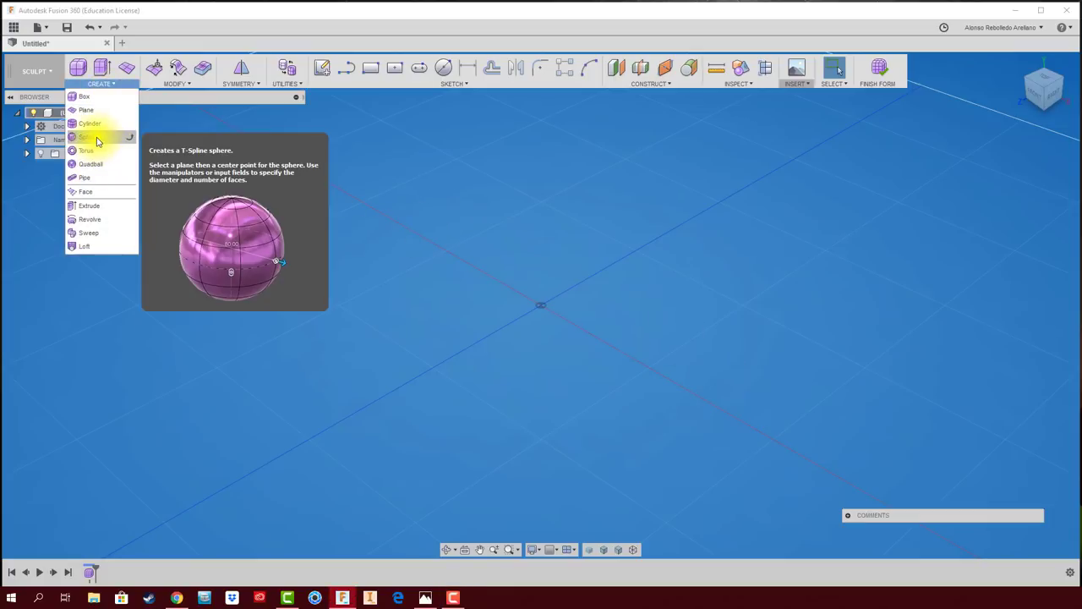
{"action": "left_click", "coordinate": [96, 141]}
{"action": "left_click", "coordinate": [535, 313]}
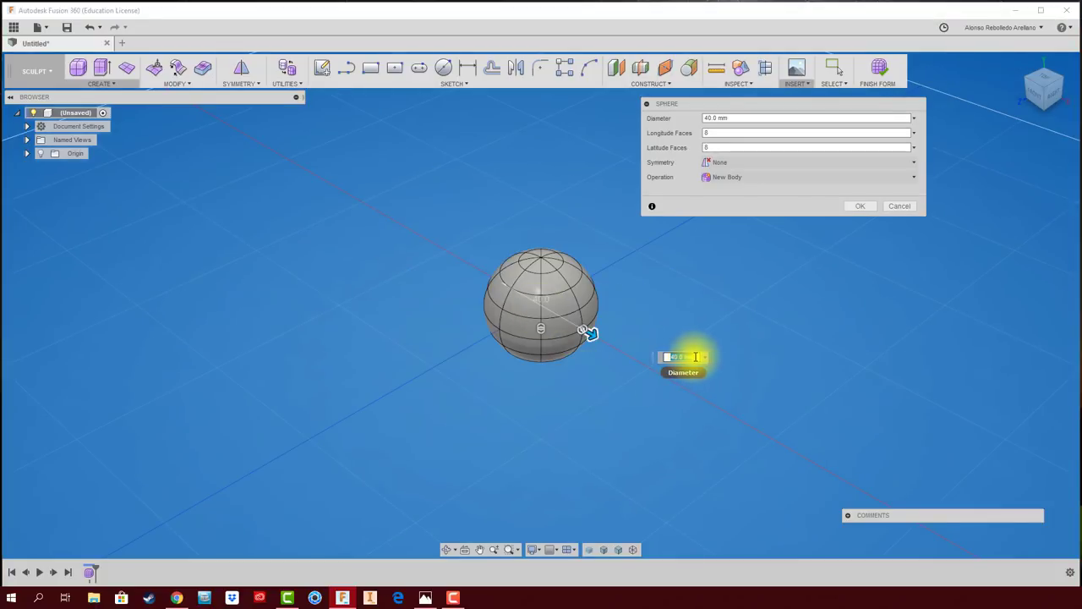
{"action": "left_click", "coordinate": [691, 357]}
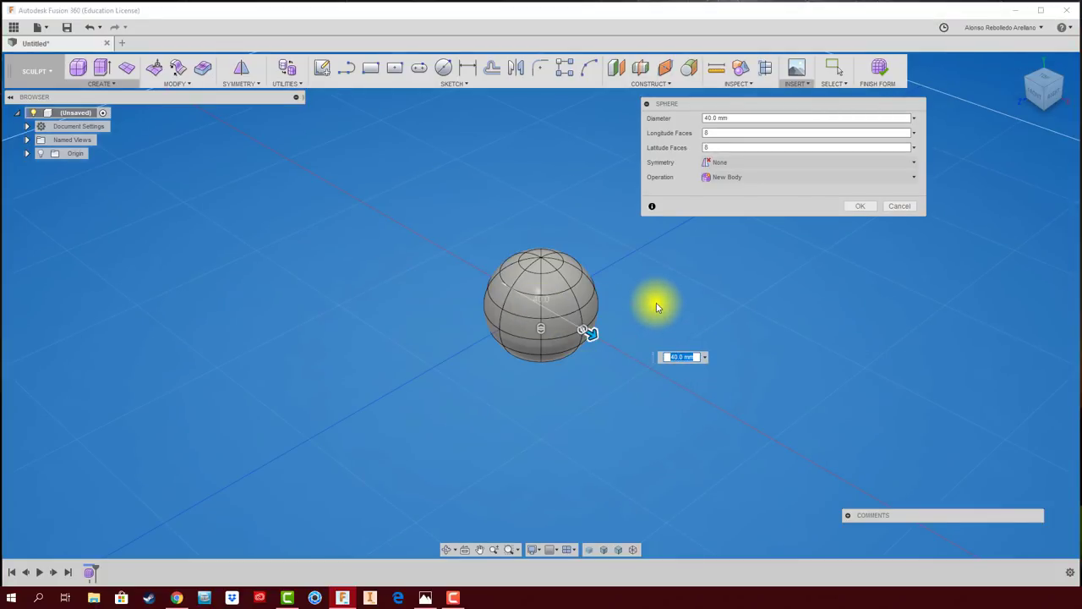
{"action": "type", "text": "90"}
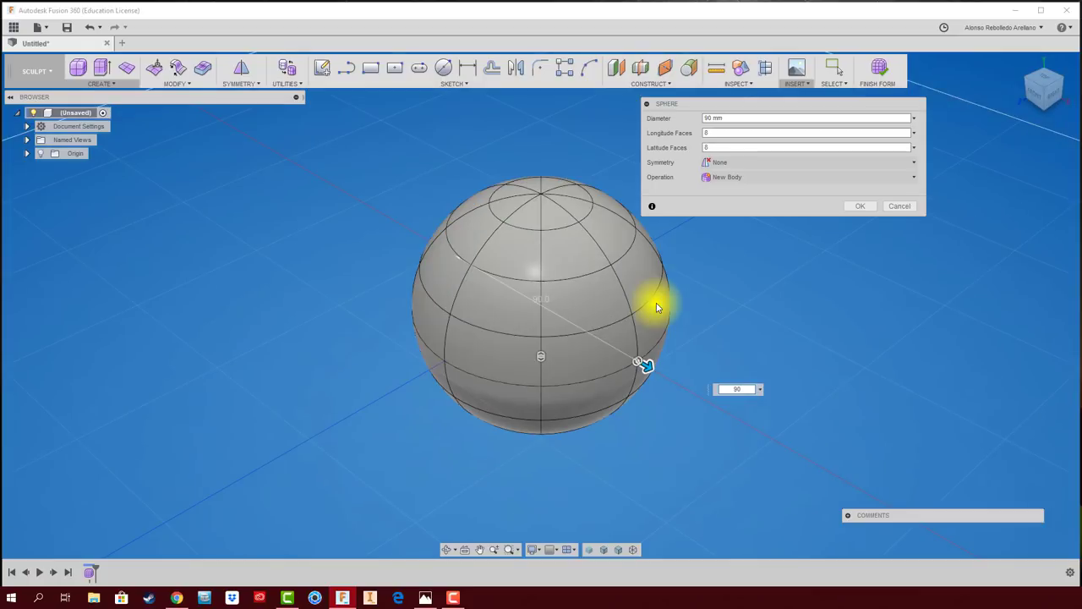
{"action": "left_click", "coordinate": [861, 205]}
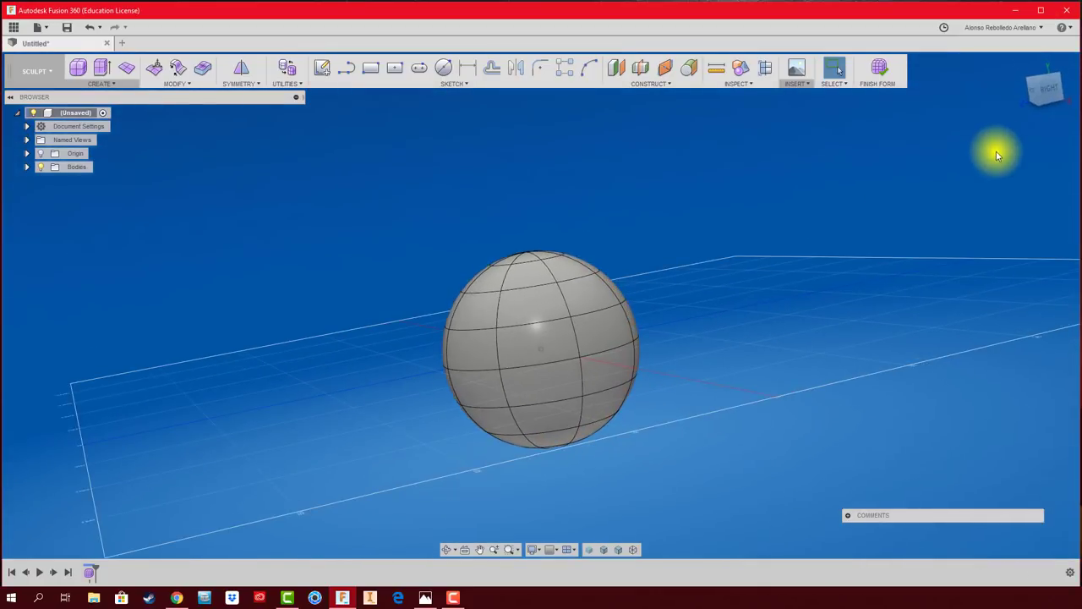
From the Right view, delete the sphere's upper faces, then return to the Home view.
{"action": "left_click", "coordinate": [1046, 91]}
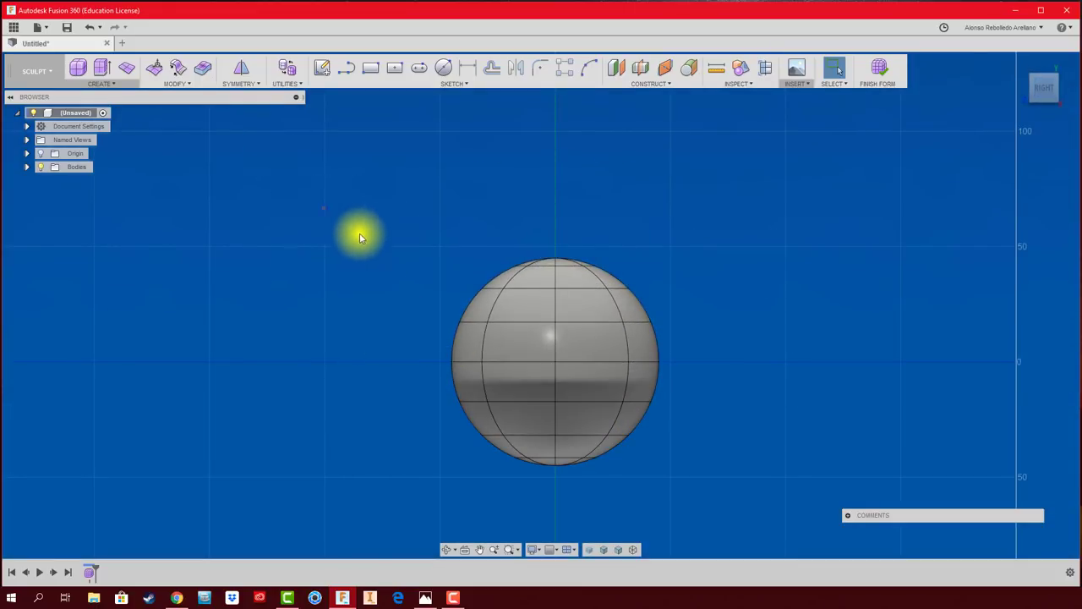
{"action": "mouse_move", "coordinate": [322, 206]}
{"action": "left_mouse_down"}
{"action": "mouse_move", "coordinate": [756, 388]}
{"action": "mouse_move", "coordinate": [322, 208]}
{"action": "left_mouse_up"}
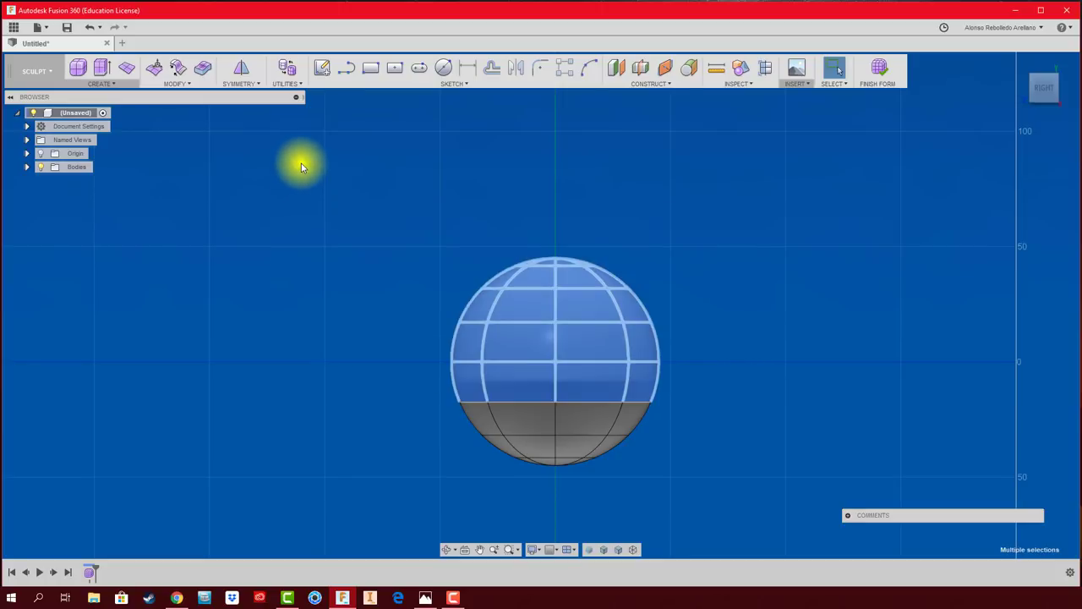
{"action": "key", "text": "Delete"}
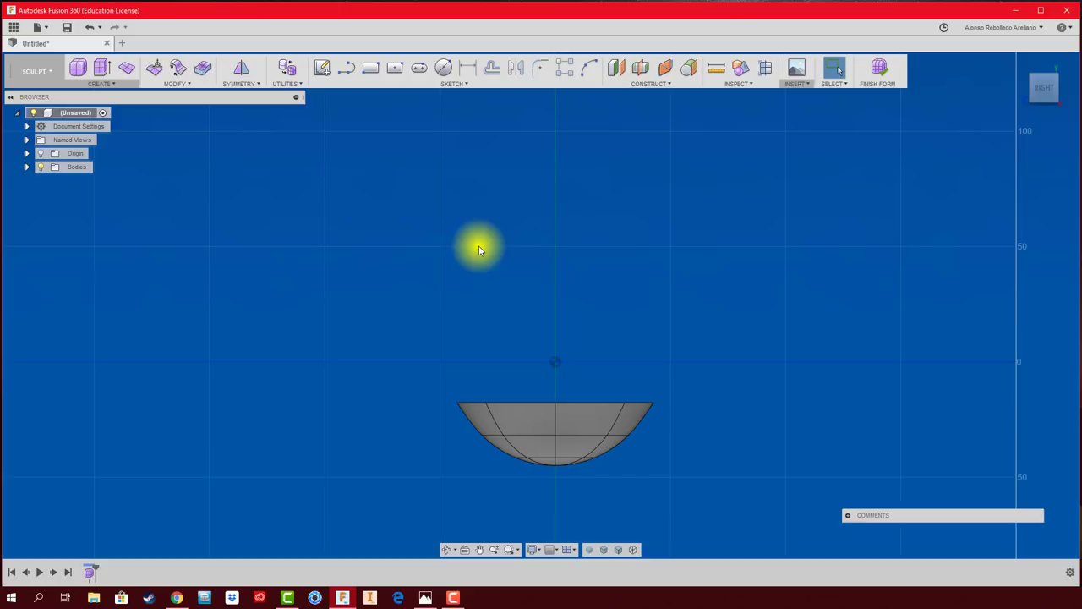
{"action": "key", "text": "F6"}
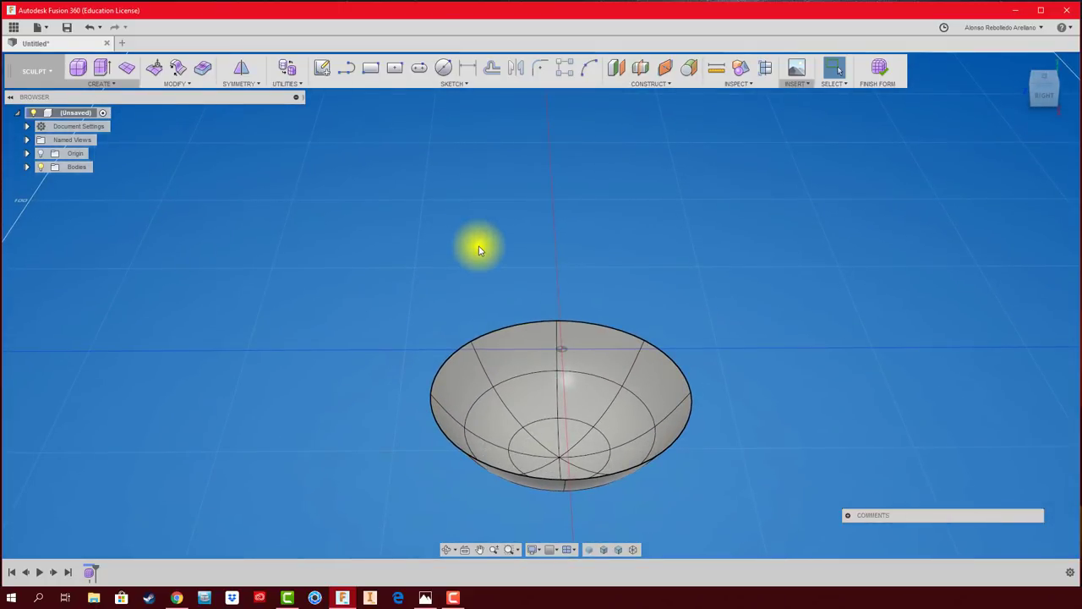
{"action": "key", "text": "F6"}
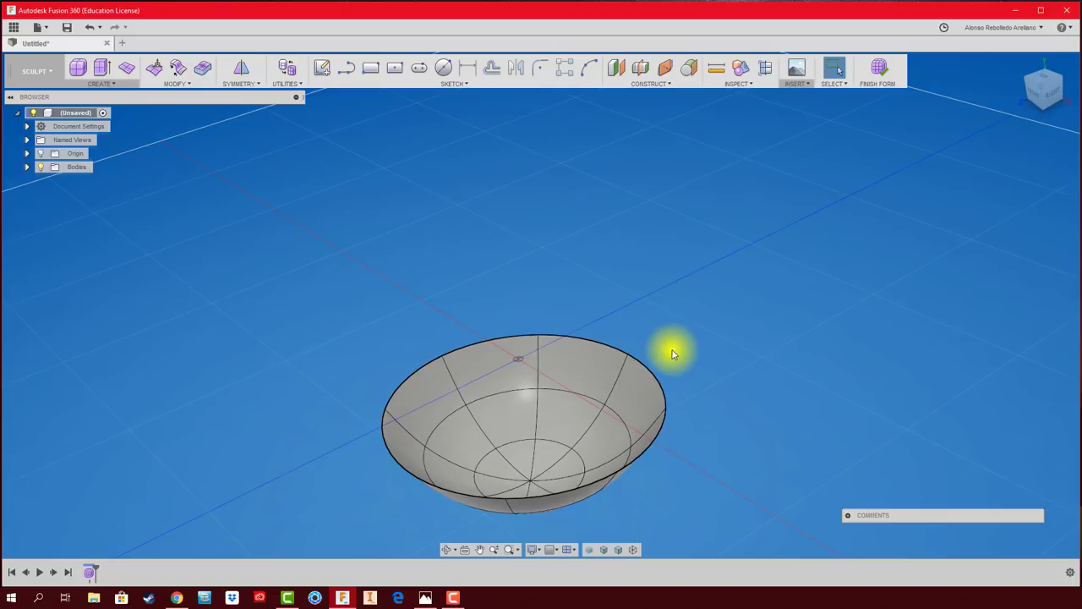
{"action": "mouse_move", "coordinate": [671, 350]}
{"action": "middle_mouse_down", "text": "shift"}
{"action": "mouse_move", "coordinate": [634, 338]}
{"action": "mouse_move", "coordinate": [627, 347]}
{"action": "mouse_move", "coordinate": [709, 402]}
{"action": "middle_mouse_up", "text": "shift"}
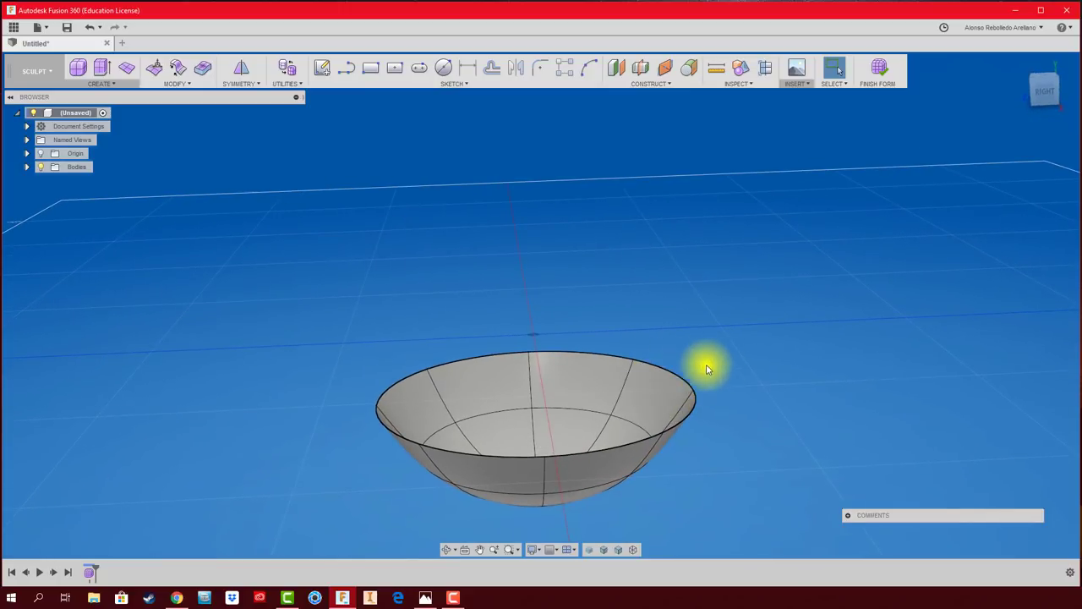
{"action": "left_click", "coordinate": [1045, 89]}
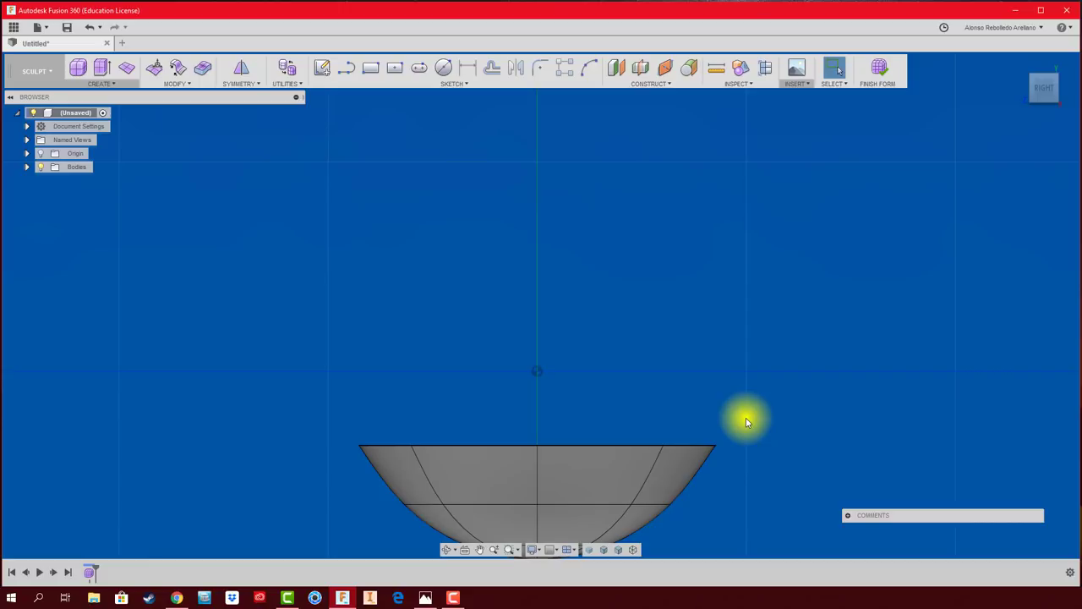
{"action": "mouse_move", "coordinate": [755, 426]}
{"action": "middle_mouse_down", "text": "shift"}
{"action": "mouse_move", "coordinate": [785, 483]}
{"action": "mouse_move", "coordinate": [677, 417]}
{"action": "mouse_move", "coordinate": [677, 372]}
{"action": "mouse_move", "coordinate": [738, 341]}
{"action": "mouse_move", "coordinate": [701, 254]}
{"action": "mouse_move", "coordinate": [635, 225]}
{"action": "mouse_move", "coordinate": [369, 223]}
{"action": "middle_mouse_up", "text": "shift"}
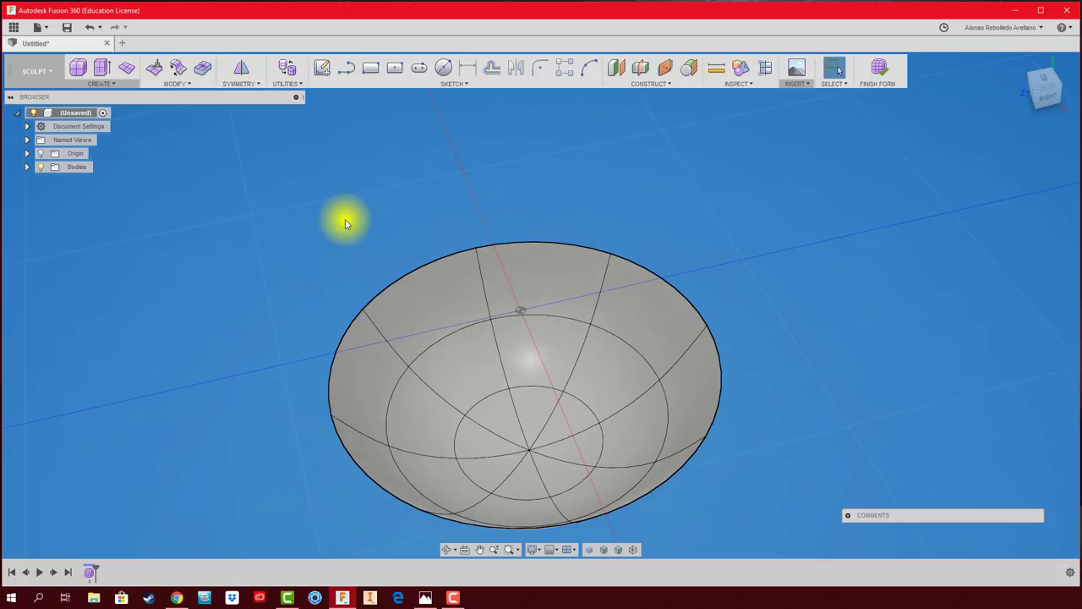
Apply Mirror - Internal symmetry using two adjacent faces on the bowl's right side.
{"action": "left_click", "coordinate": [244, 82]}
{"action": "left_click", "coordinate": [254, 99]}
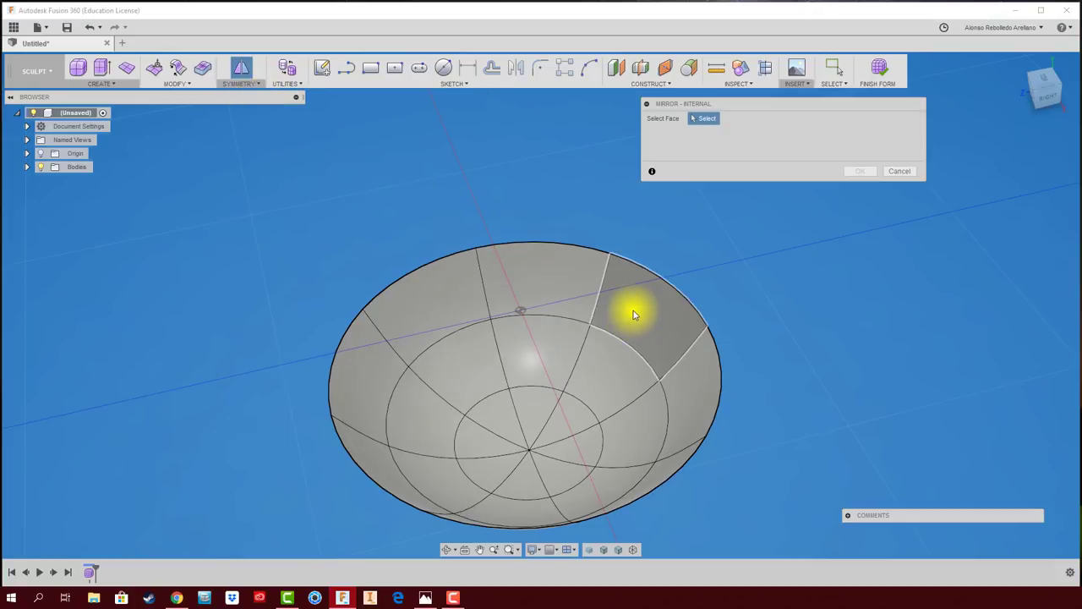
{"action": "left_click", "coordinate": [690, 391]}
{"action": "left_click", "coordinate": [676, 342]}
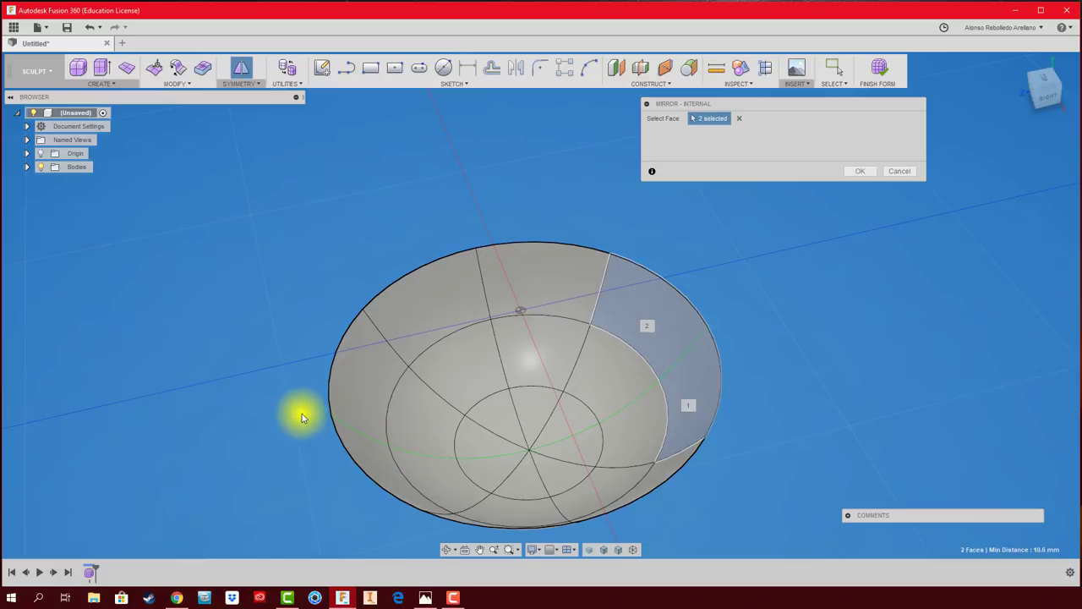
{"action": "left_click", "coordinate": [856, 172]}
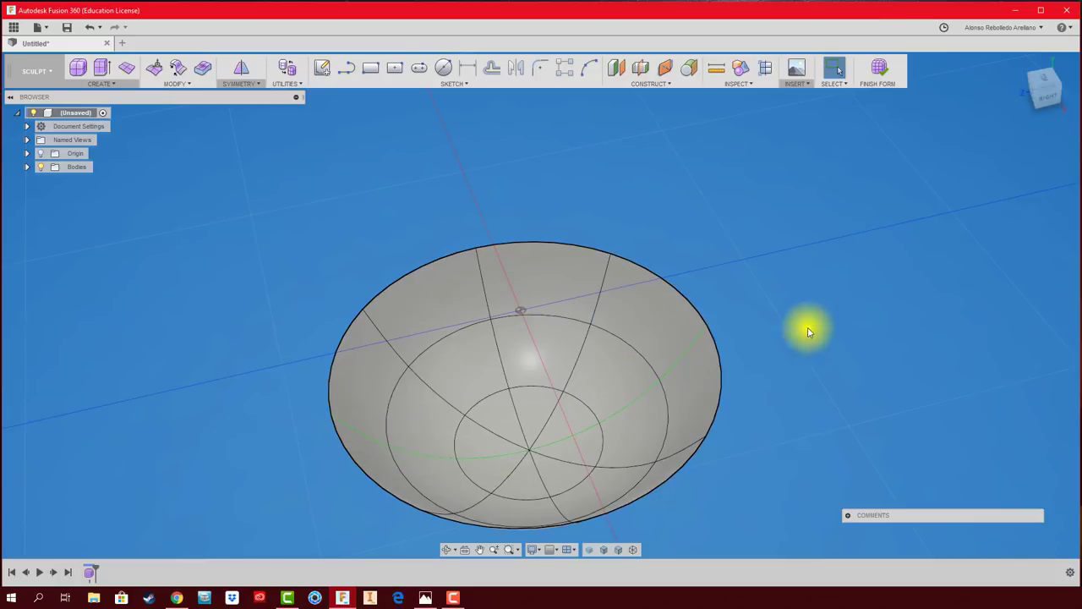
{"action": "left_click", "coordinate": [703, 375]}
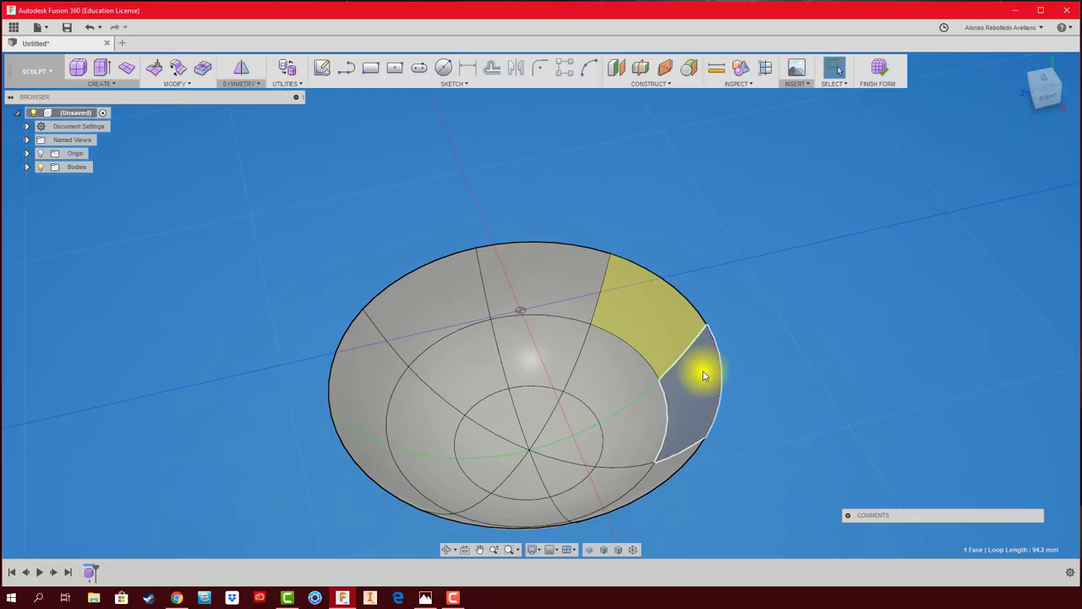
{"action": "mouse_move", "coordinate": [773, 355]}
{"action": "middle_mouse_down", "text": "shift"}
{"action": "mouse_move", "coordinate": [840, 338]}
{"action": "mouse_move", "coordinate": [812, 355]}
{"action": "mouse_move", "coordinate": [798, 319]}
{"action": "mouse_move", "coordinate": [640, 270]}
{"action": "middle_mouse_up", "text": "shift"}
Insert edges on both sides of the right-rim edge at insert location 0.2.
{"action": "left_click", "coordinate": [743, 310]}
{"action": "left_click", "coordinate": [186, 88]}
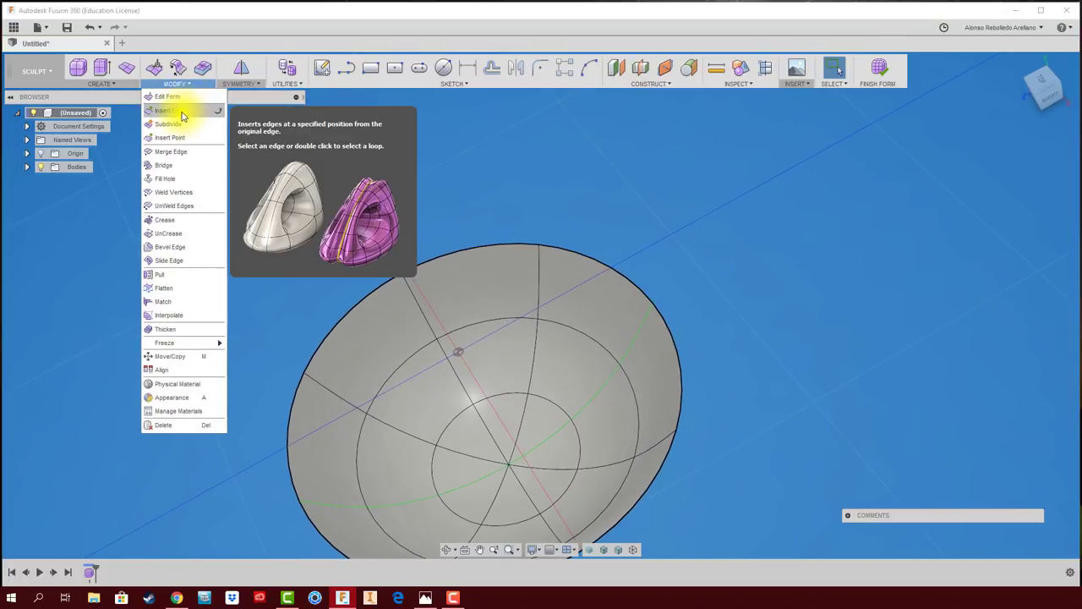
{"action": "left_click", "coordinate": [183, 116]}
{"action": "left_click", "coordinate": [641, 338]}
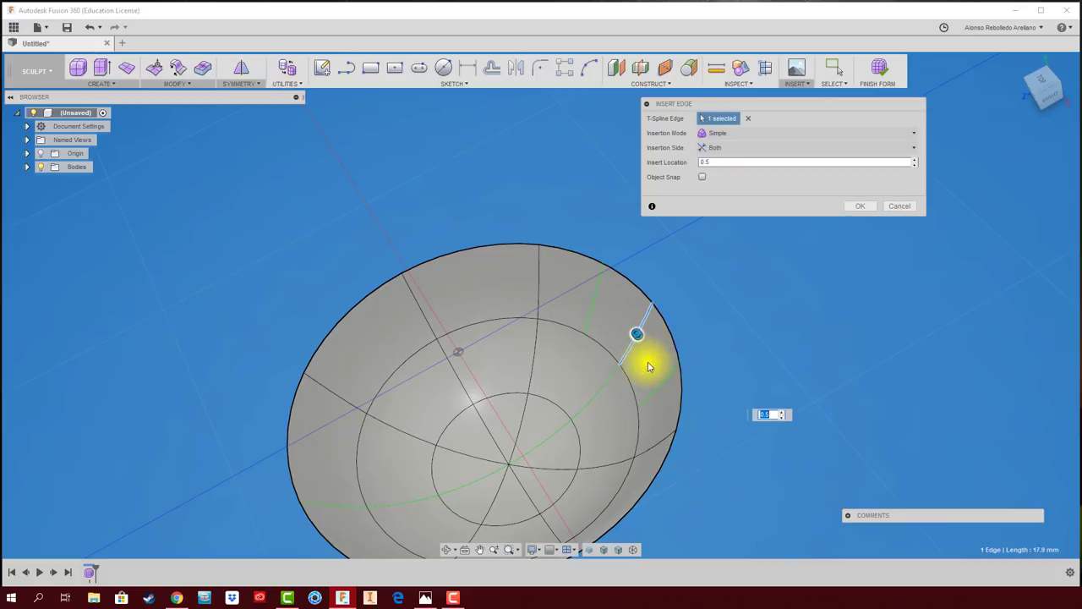
{"action": "left_click", "coordinate": [732, 151]}
{"action": "left_click", "coordinate": [729, 162]}
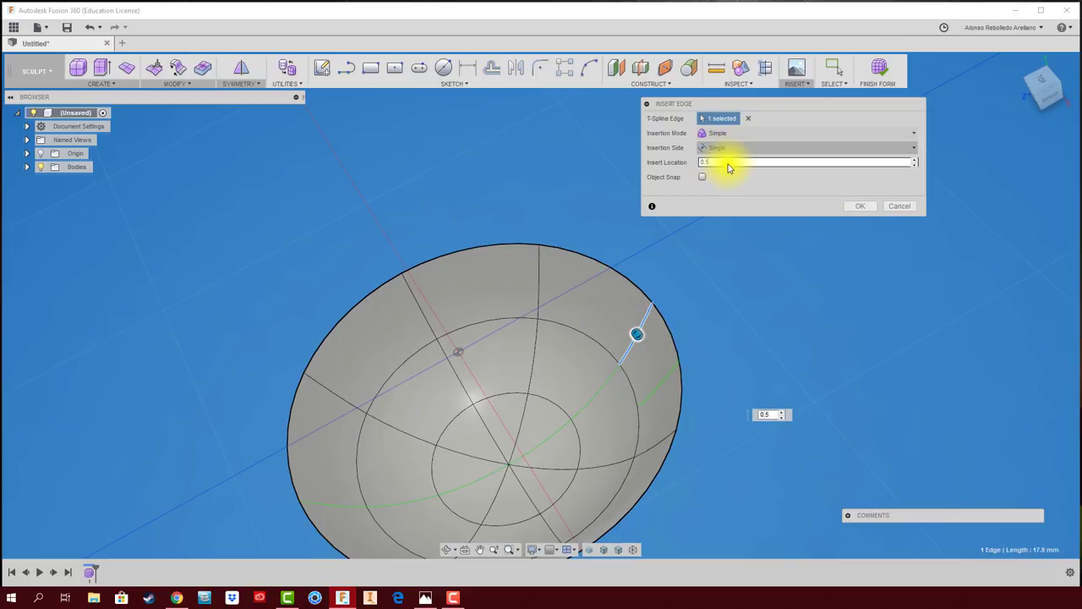
{"action": "left_click", "coordinate": [638, 334]}
{"action": "left_click_drag", "start_coordinate": [542, 278], "coordinate": [604, 319]}
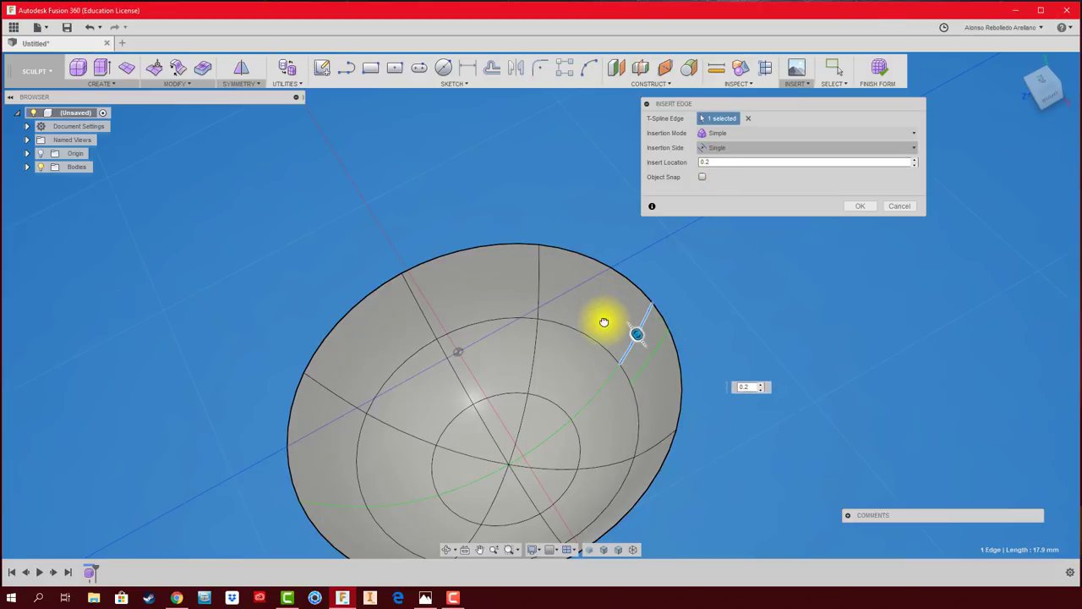
{"action": "left_click", "coordinate": [763, 148]}
{"action": "left_click", "coordinate": [744, 176]}
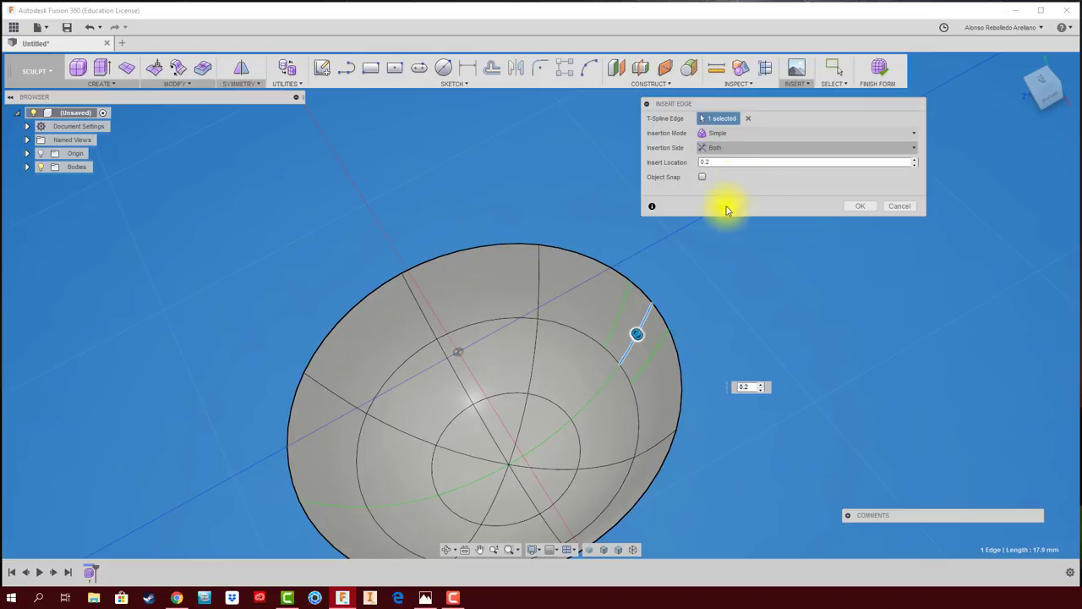
{"action": "left_click_drag", "start_coordinate": [638, 335], "coordinate": [633, 327]}
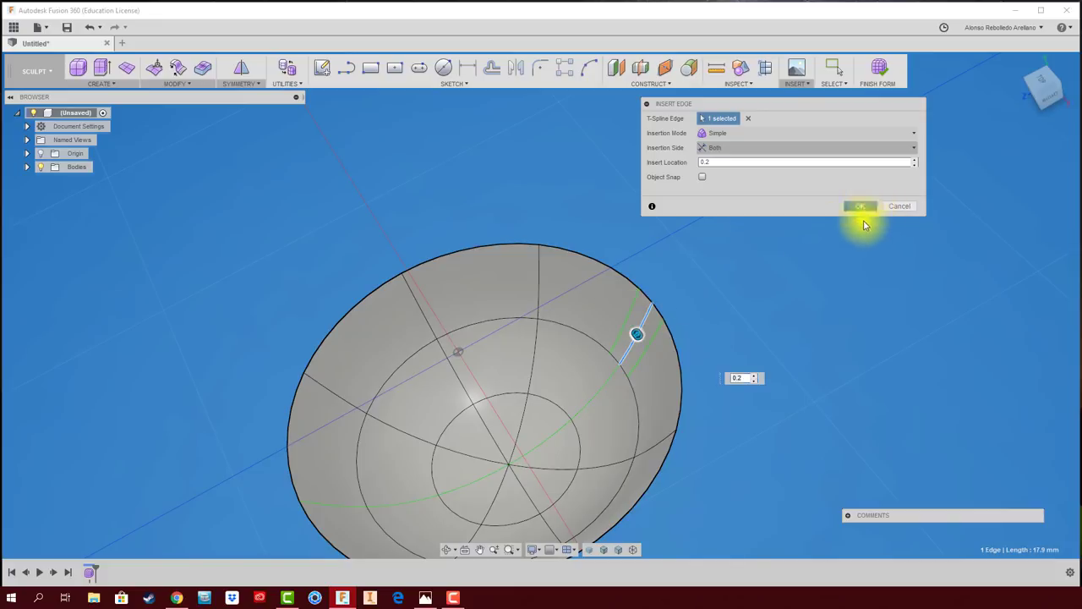
{"action": "key", "text": "Return"}
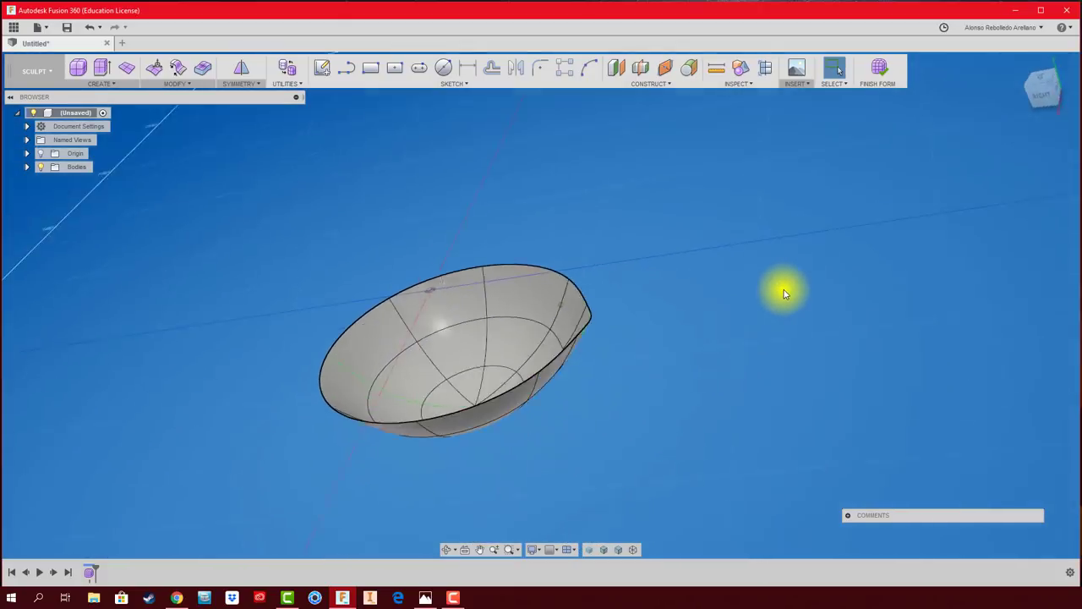
Move the selected rim edge about 0.2 mm with Edit Form and confirm the reshape.
{"action": "mouse_move", "coordinate": [784, 293]}
{"action": "middle_mouse_down", "text": "shift"}
{"action": "mouse_move", "coordinate": [752, 358]}
{"action": "mouse_move", "coordinate": [691, 378]}
{"action": "middle_mouse_up", "text": "shift"}
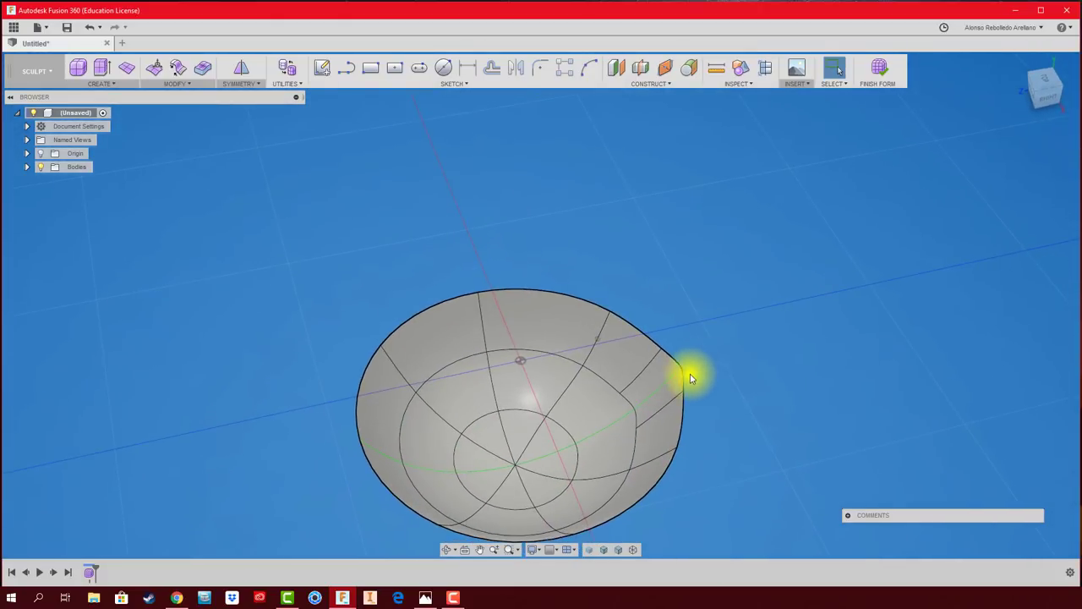
{"action": "scroll", "coordinate": [686, 380], "scroll_direction": "up", "scroll_amount": 3}
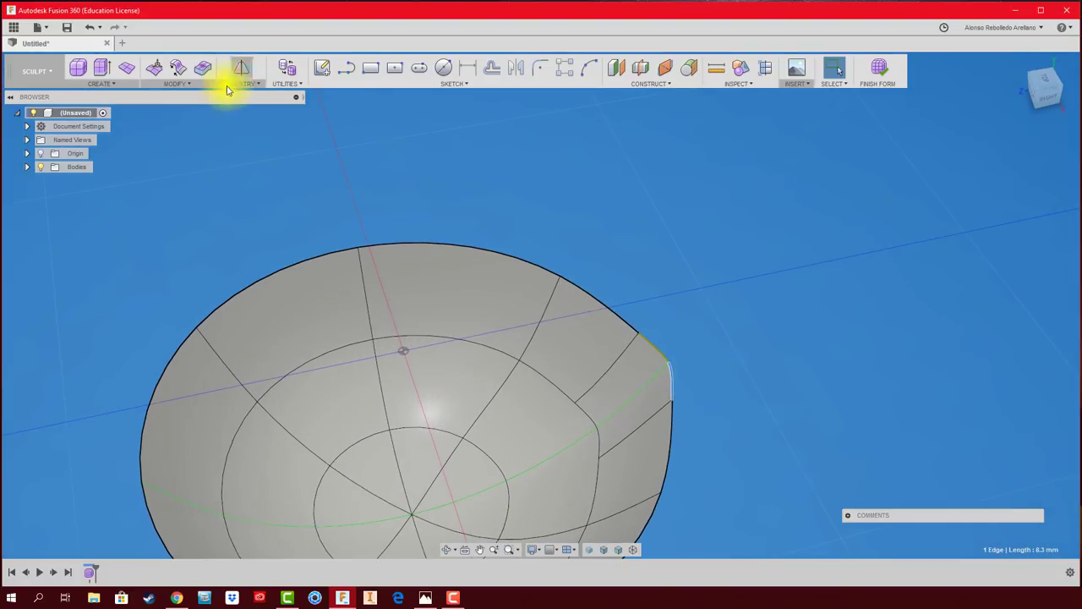
{"action": "left_click", "coordinate": [155, 69]}
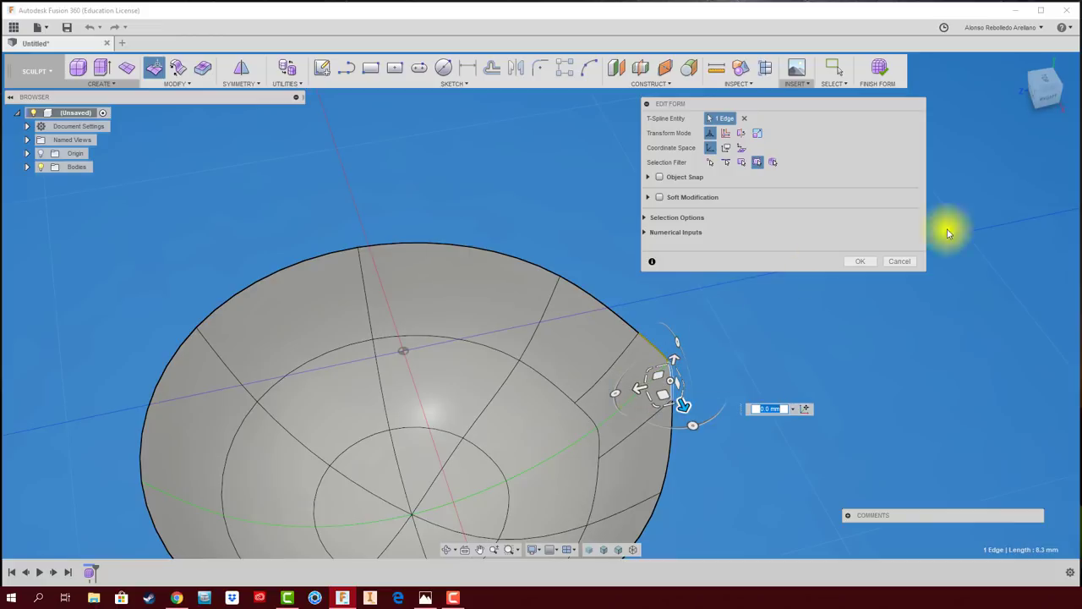
{"action": "left_click", "coordinate": [1045, 76]}
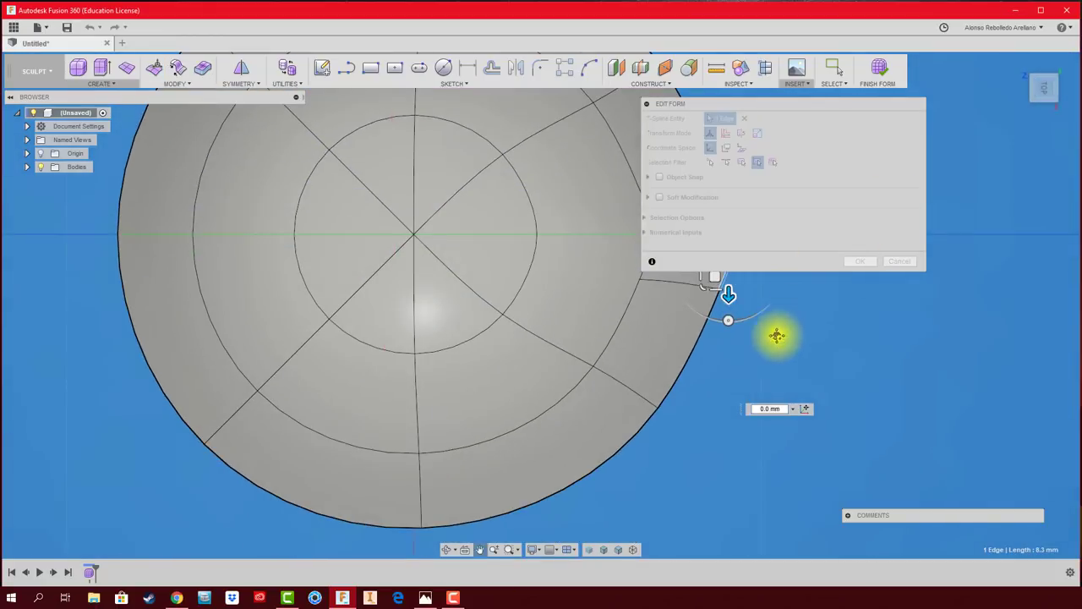
{"action": "scroll", "coordinate": [773, 334], "scroll_direction": "up", "scroll_amount": 3}
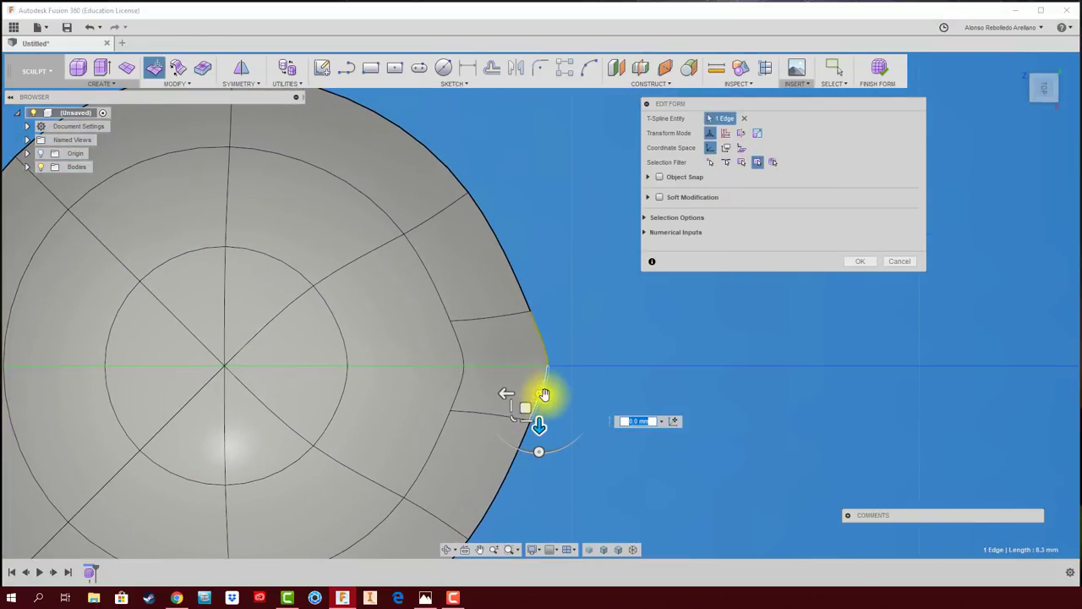
{"action": "mouse_move", "coordinate": [546, 392]}
{"action": "left_mouse_down"}
{"action": "mouse_move", "coordinate": [505, 394]}
{"action": "mouse_move", "coordinate": [550, 411]}
{"action": "left_mouse_up"}
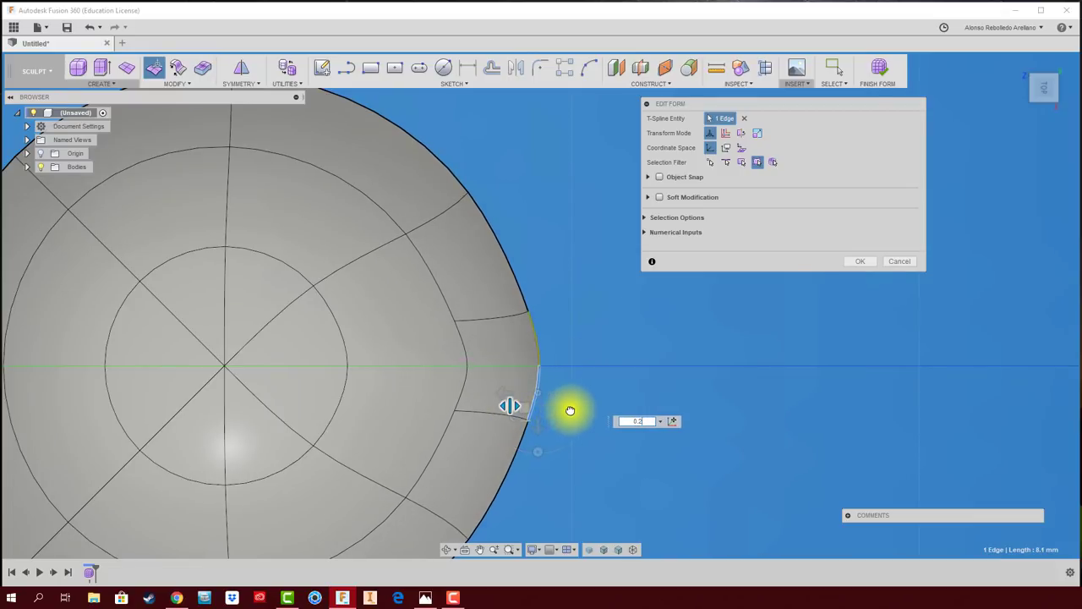
{"action": "left_click_drag", "start_coordinate": [651, 390], "coordinate": [615, 394]}
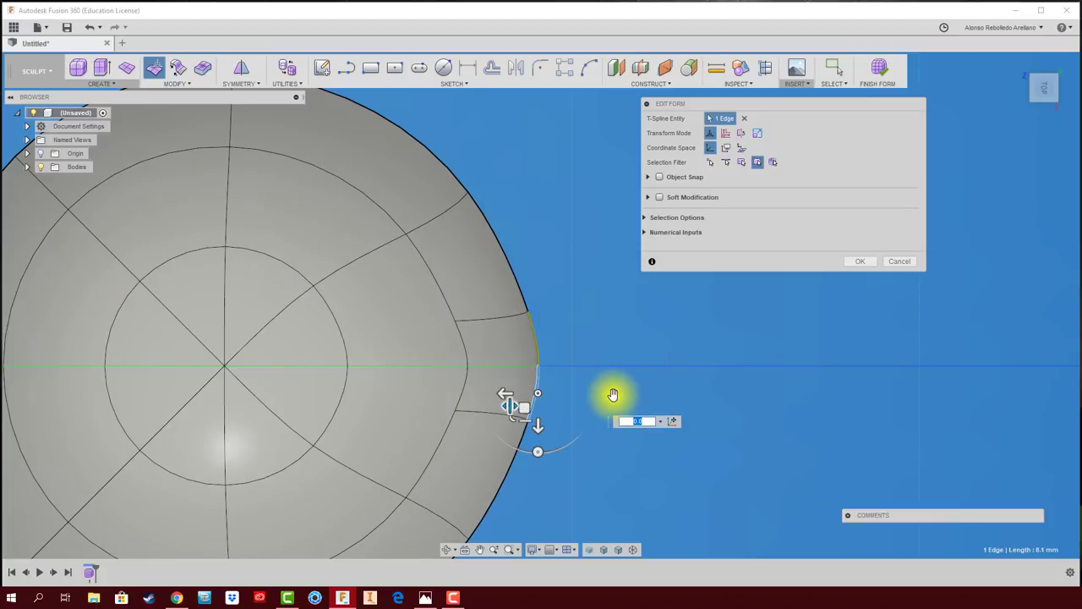
{"action": "left_click", "coordinate": [864, 265]}
{"action": "middle_click_drag", "start_coordinate": [778, 295], "coordinate": [630, 372], "text": "shift"}
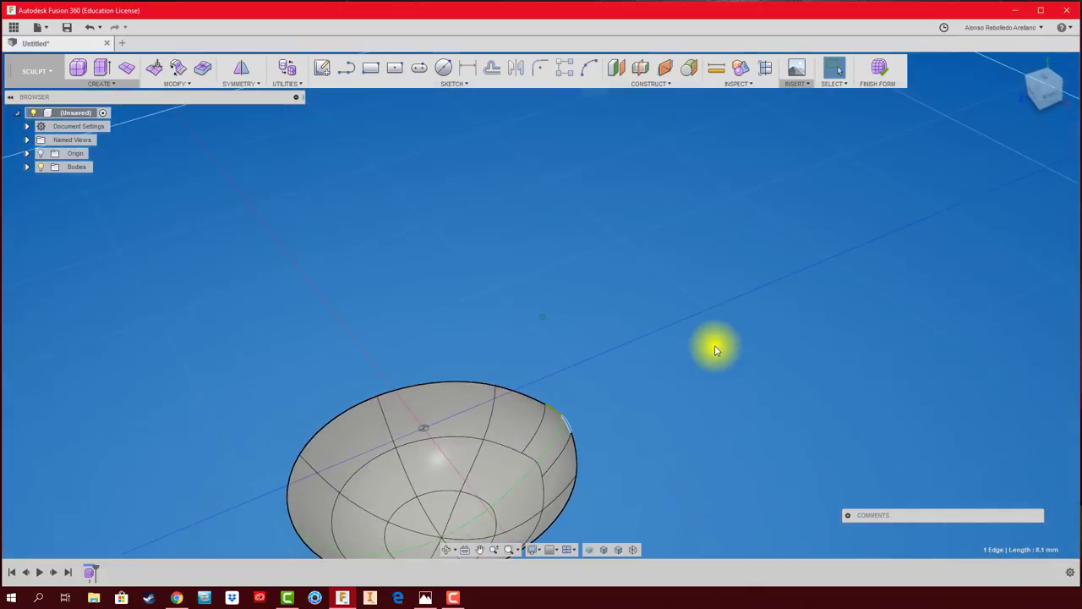
{"action": "scroll", "coordinate": [630, 372], "scroll_direction": "up", "scroll_amount": 3}
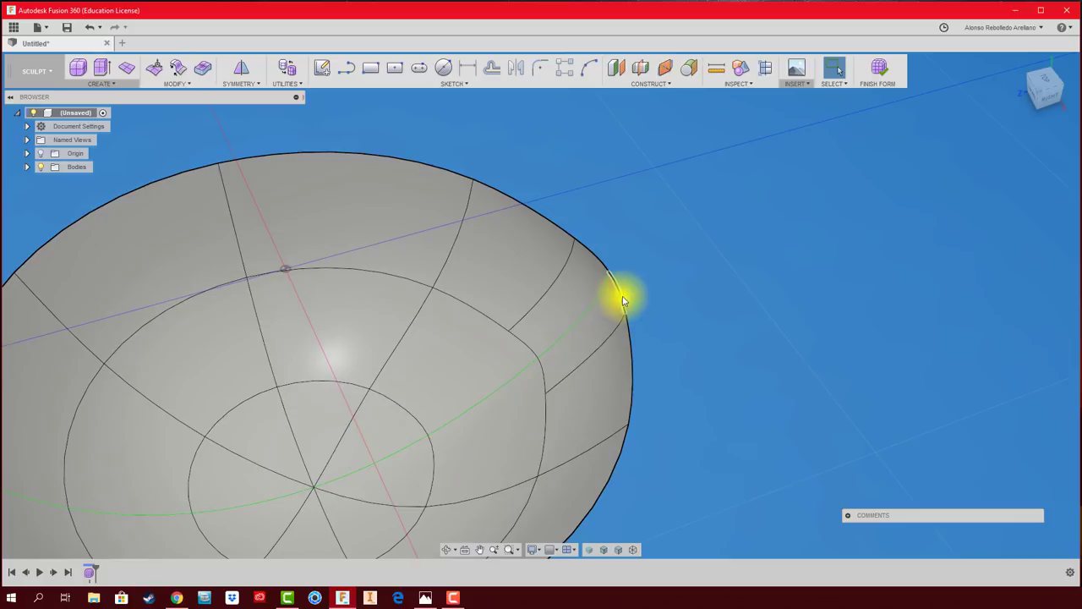
Pull a selected rim edge upward with Edit Form into a tall lip.
{"action": "left_click", "coordinate": [592, 254]}
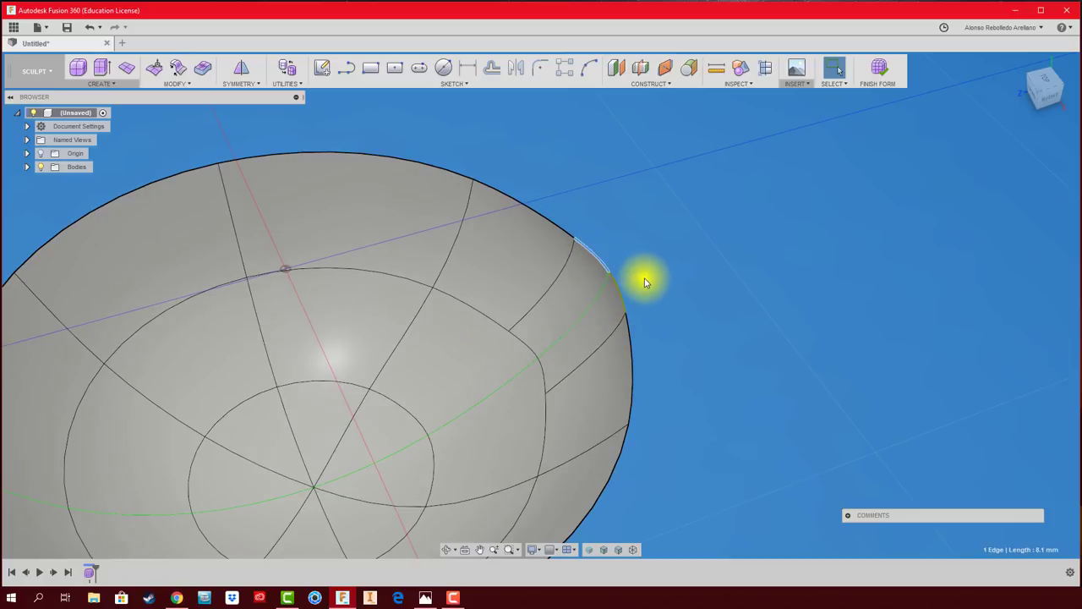
{"action": "left_click", "coordinate": [153, 68]}
{"action": "mouse_move", "coordinate": [657, 350]}
{"action": "middle_mouse_down", "text": "shift"}
{"action": "mouse_move", "coordinate": [661, 337]}
{"action": "mouse_move", "coordinate": [639, 320]}
{"action": "middle_mouse_up", "text": "shift"}
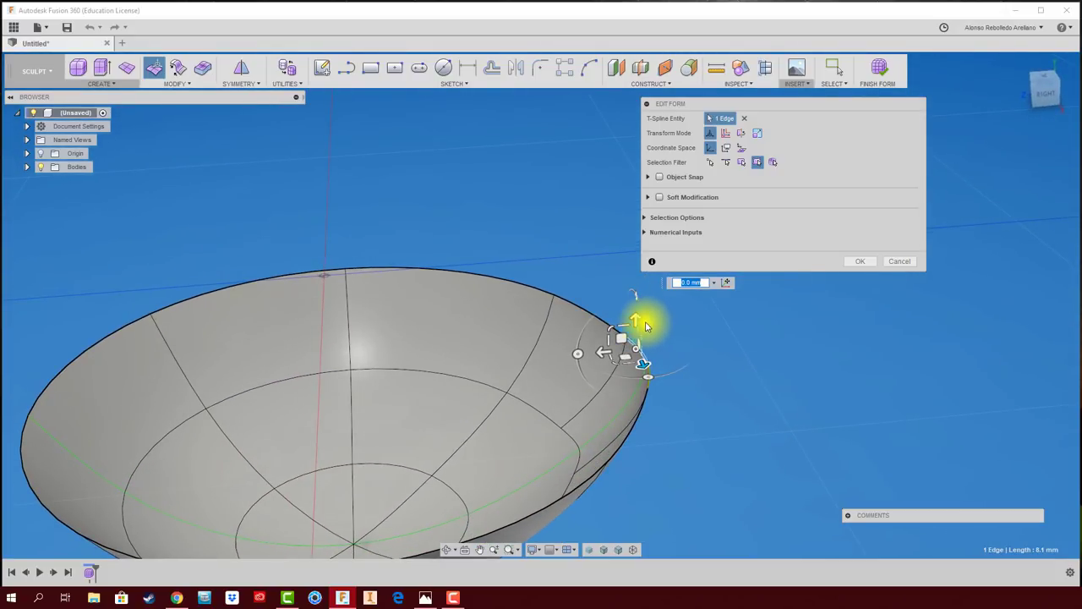
{"action": "left_click_drag", "start_coordinate": [636, 317], "coordinate": [635, 283]}
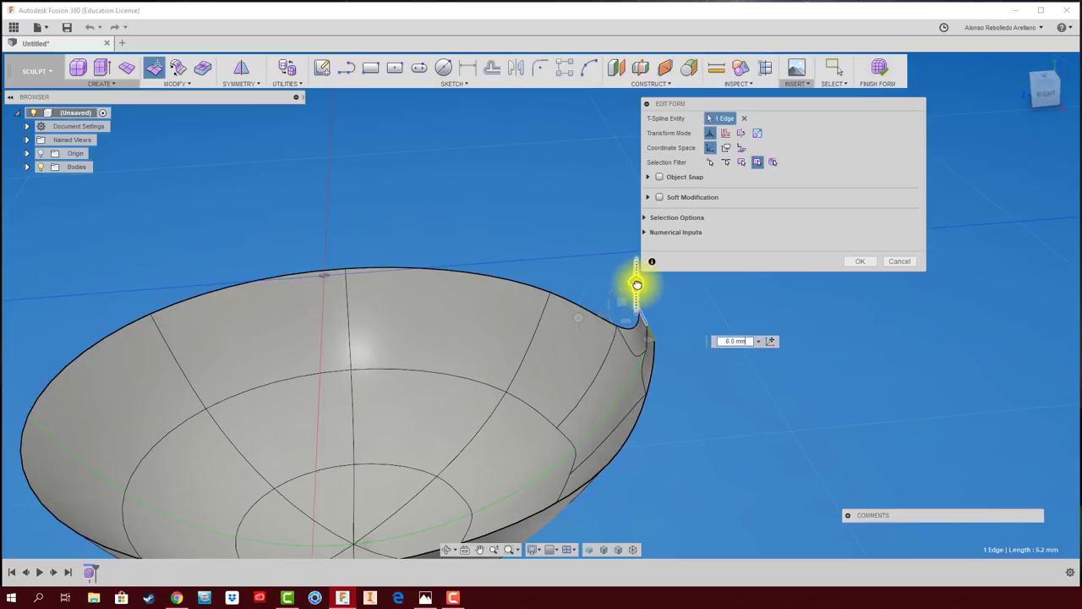
{"action": "middle_click_drag", "start_coordinate": [682, 328], "coordinate": [628, 336], "text": "shift"}
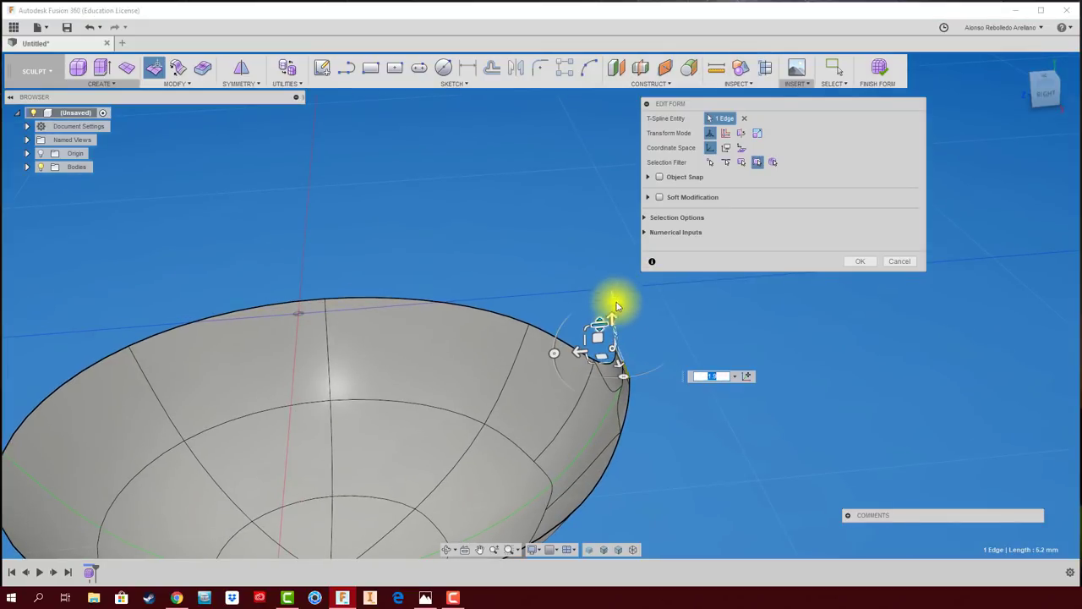
{"action": "left_click_drag", "start_coordinate": [613, 316], "coordinate": [623, 234]}
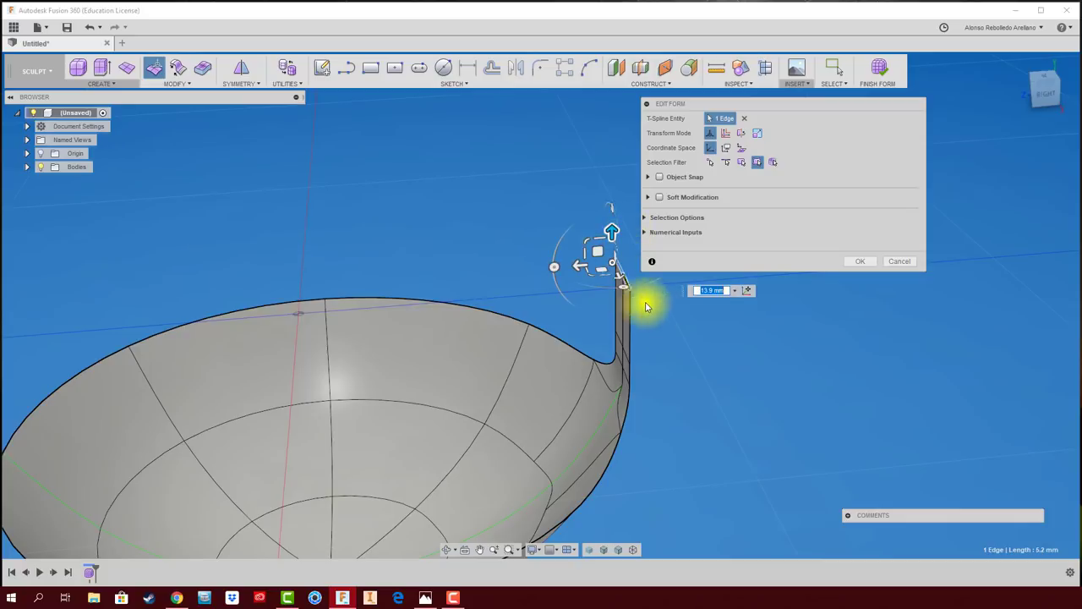
{"action": "mouse_move", "coordinate": [648, 296]}
{"action": "middle_mouse_down", "text": "shift"}
{"action": "mouse_move", "coordinate": [636, 412]}
{"action": "mouse_move", "coordinate": [657, 299]}
{"action": "middle_mouse_up", "text": "shift"}
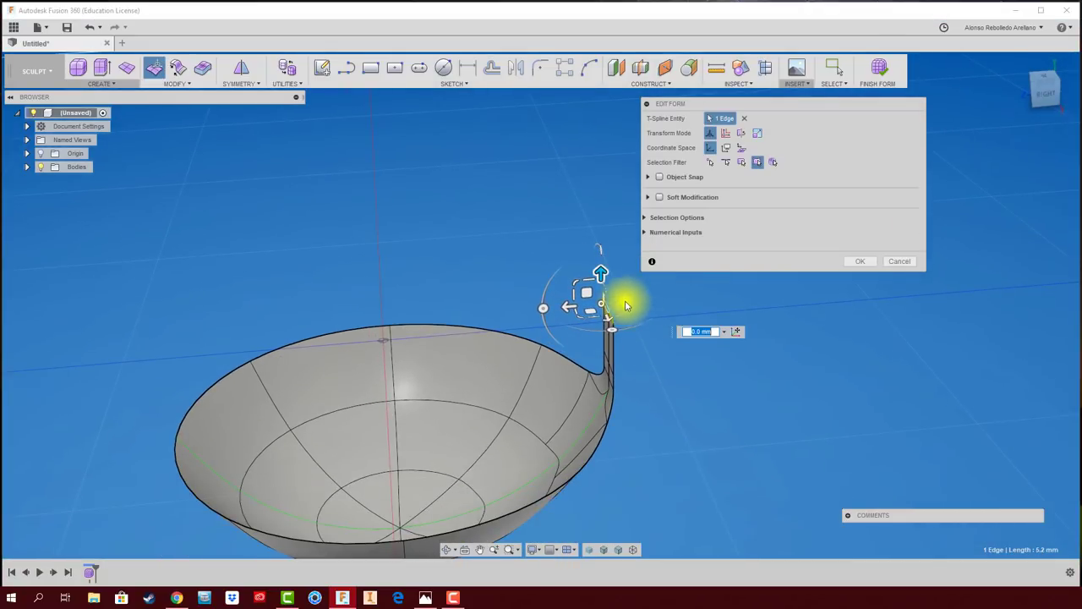
{"action": "left_click_drag", "start_coordinate": [604, 266], "coordinate": [592, 174]}
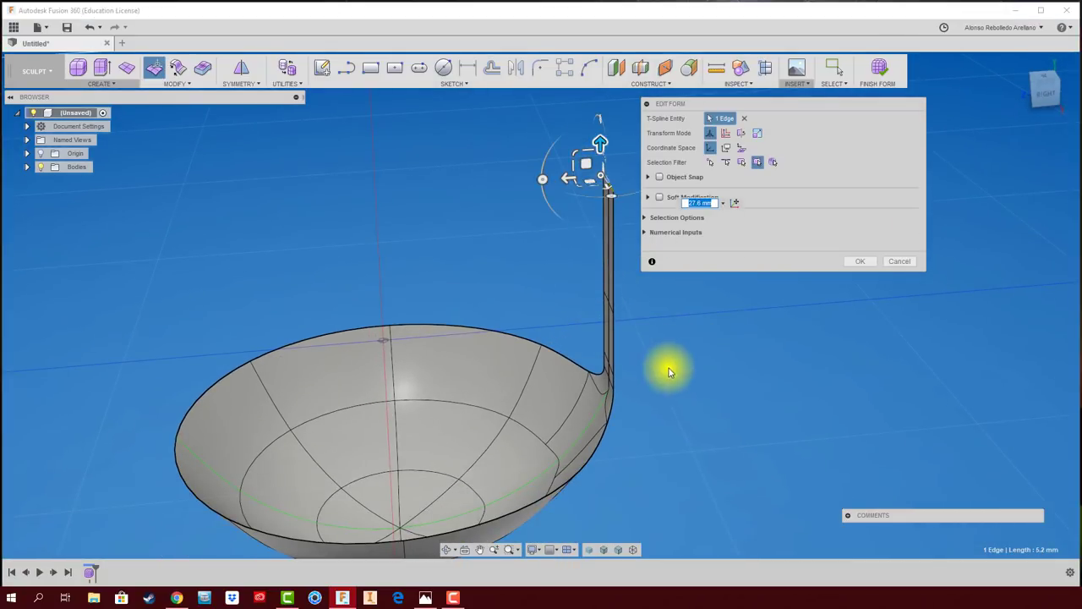
{"action": "middle_click_drag", "start_coordinate": [669, 367], "coordinate": [710, 347], "text": "shift"}
From the Right view, extend the upright strip to about 57 mm high.
{"action": "left_click", "coordinate": [1049, 100]}
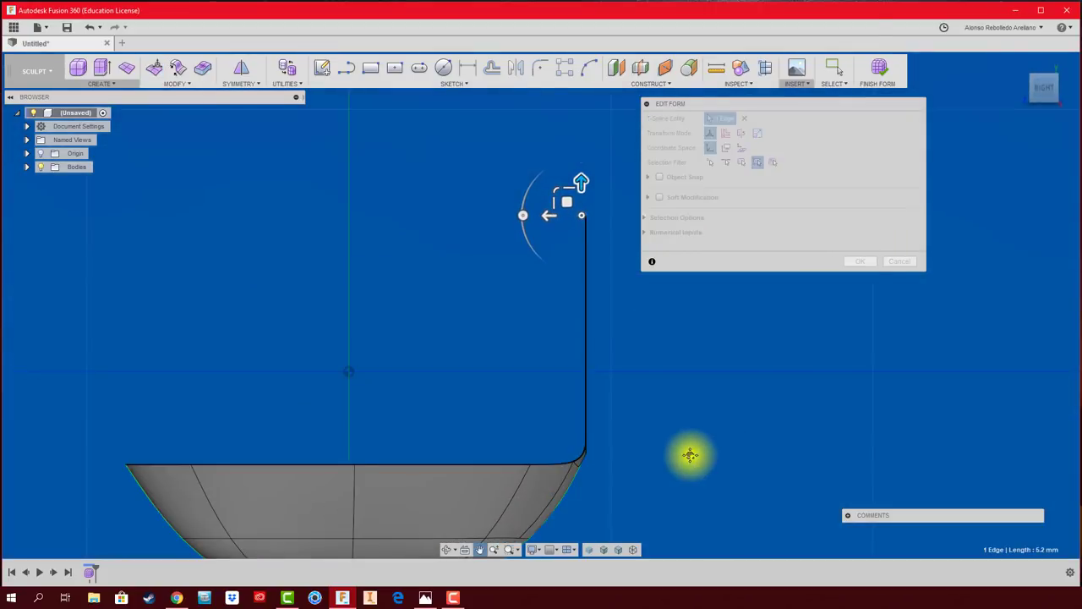
{"action": "middle_click_drag", "start_coordinate": [708, 396], "coordinate": [572, 425]}
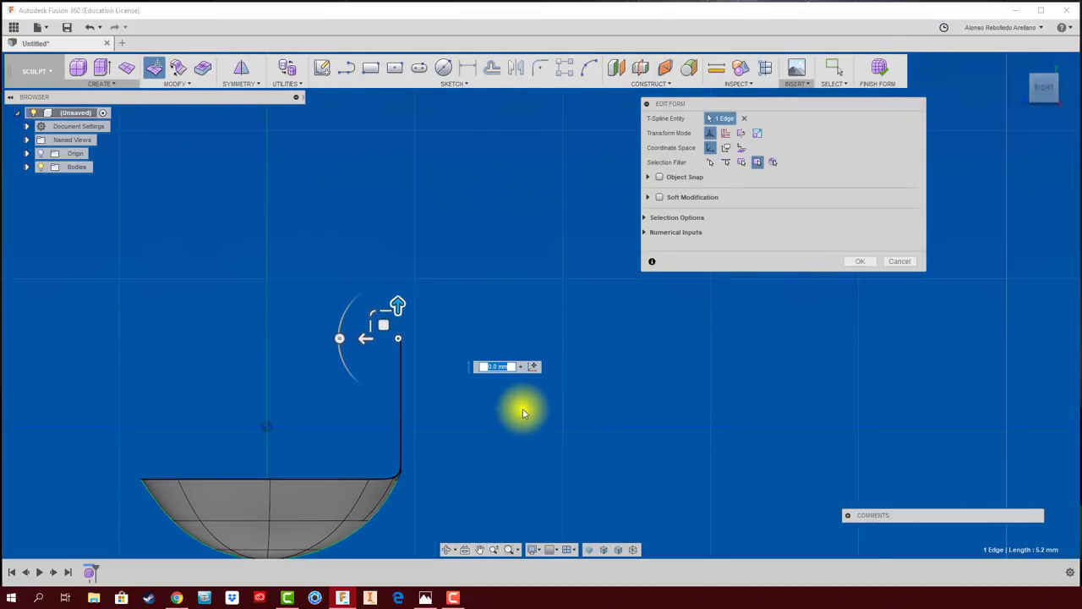
{"action": "scroll", "coordinate": [525, 413], "scroll_direction": "down", "scroll_amount": 2}
{"action": "left_click_drag", "start_coordinate": [456, 340], "coordinate": [456, 184]}
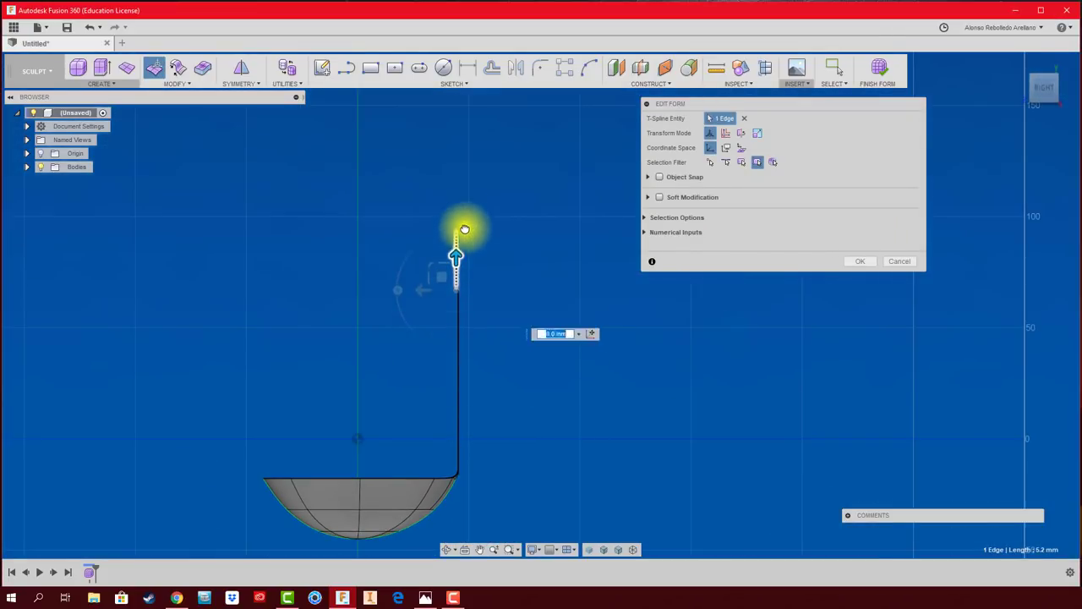
{"action": "middle_click_drag", "start_coordinate": [502, 270], "coordinate": [524, 331]}
{"action": "scroll", "coordinate": [524, 330], "scroll_direction": "down", "scroll_amount": 1}
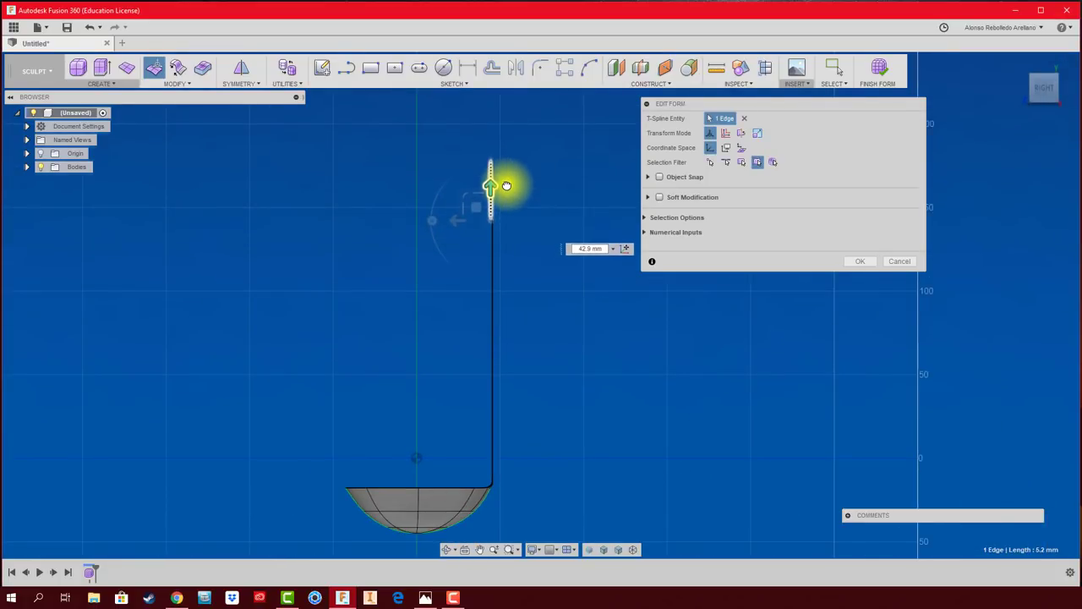
{"action": "left_click_drag", "start_coordinate": [506, 186], "coordinate": [513, 162]}
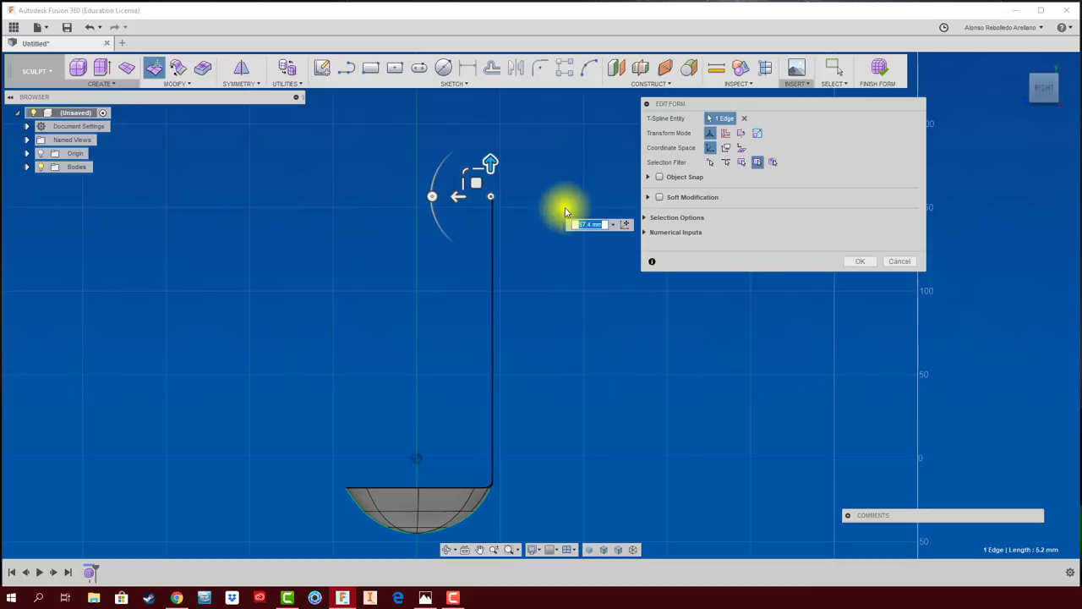
Confirm the Edit Form change that created the upright handle strip.
{"action": "left_click", "coordinate": [856, 262]}
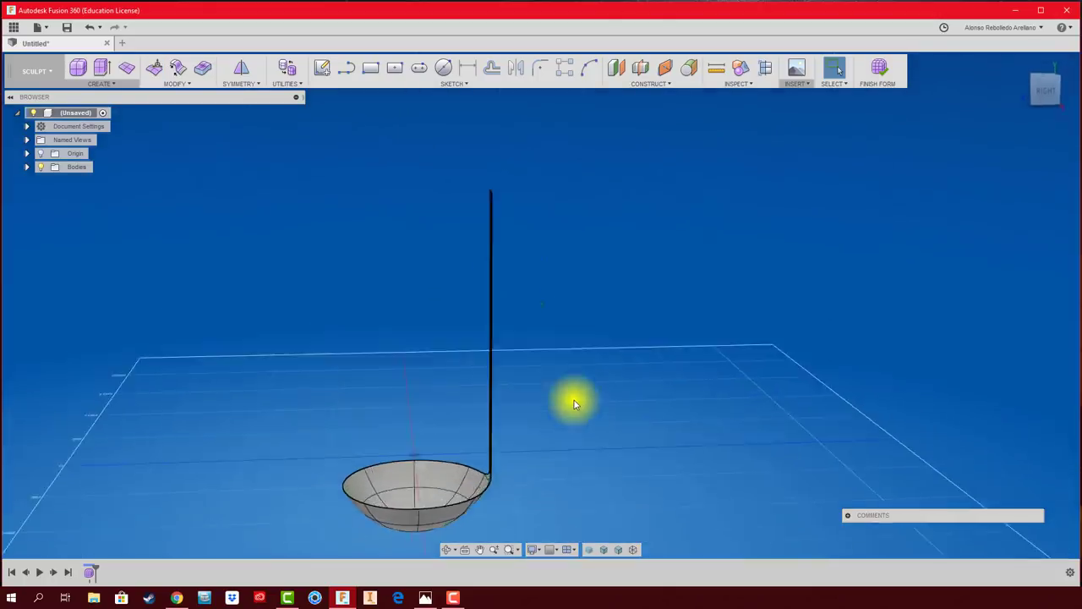
{"action": "mouse_move", "coordinate": [575, 400]}
{"action": "middle_mouse_down", "text": "shift"}
{"action": "mouse_move", "coordinate": [531, 417]}
{"action": "mouse_move", "coordinate": [527, 381]}
{"action": "mouse_move", "coordinate": [564, 430]}
{"action": "mouse_move", "coordinate": [535, 409]}
{"action": "middle_mouse_up", "text": "shift"}
{"action": "scroll", "coordinate": [528, 416], "scroll_direction": "up", "scroll_amount": 2}
{"action": "scroll", "coordinate": [518, 431], "scroll_direction": "up", "scroll_amount": 2}
{"action": "scroll", "coordinate": [519, 442], "scroll_direction": "up", "scroll_amount": 2}
{"action": "scroll", "coordinate": [522, 414], "scroll_direction": "up", "scroll_amount": 2}
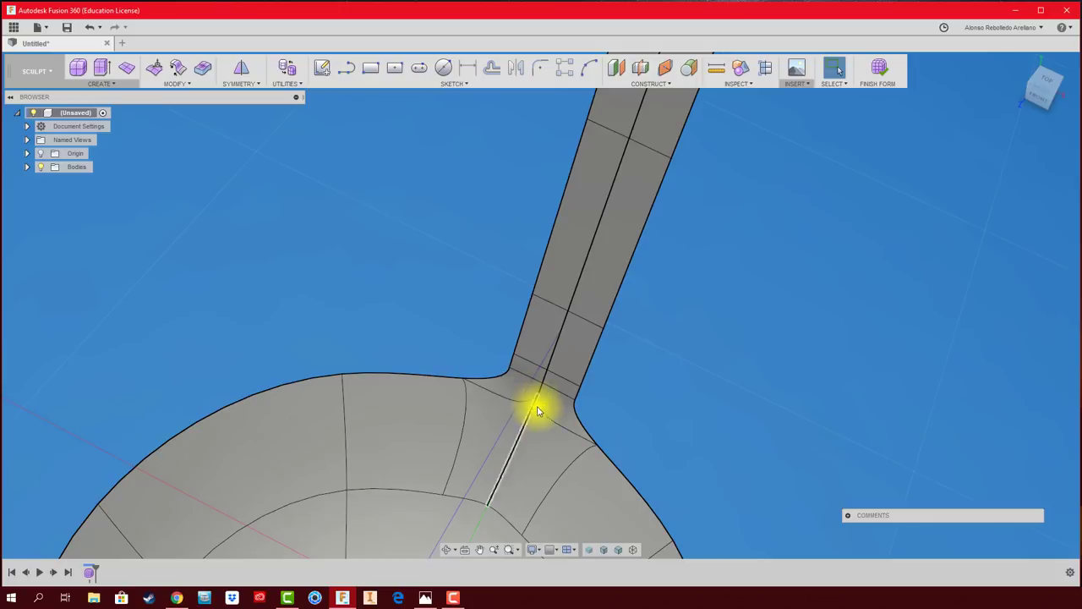
Orbit and zoom around the ladle to inspect the bowl-handle junction.
{"action": "middle_click_drag", "start_coordinate": [549, 417], "coordinate": [643, 396], "text": "shift"}
{"action": "scroll", "coordinate": [642, 396], "scroll_direction": "down", "scroll_amount": 2}
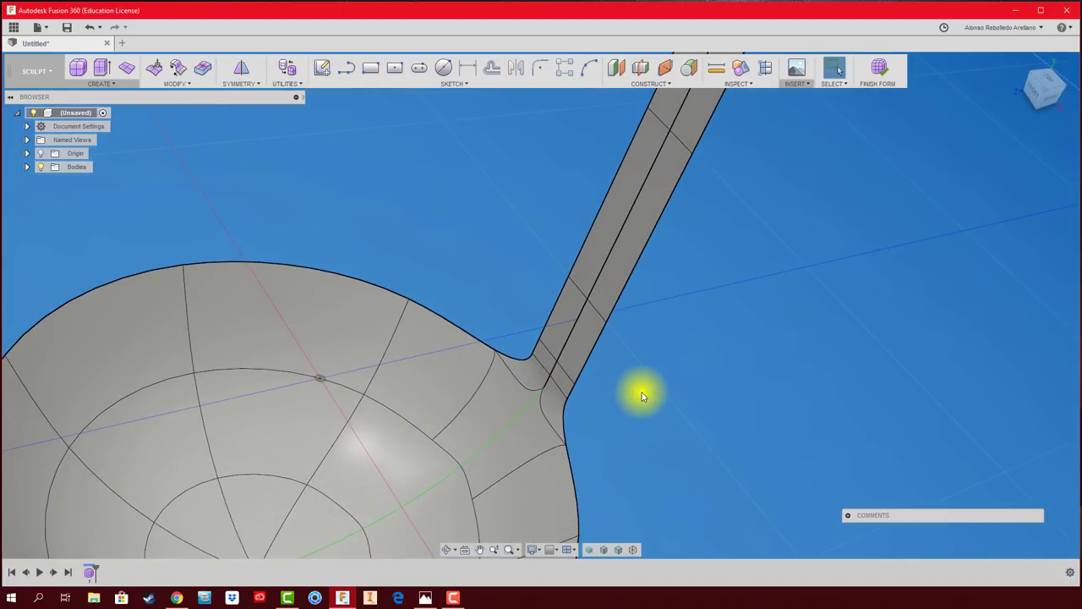
{"action": "scroll", "coordinate": [643, 395], "scroll_direction": "down", "scroll_amount": 2}
{"action": "scroll", "coordinate": [643, 395], "scroll_direction": "down", "scroll_amount": 3}
{"action": "scroll", "coordinate": [643, 396], "scroll_direction": "down", "scroll_amount": 2}
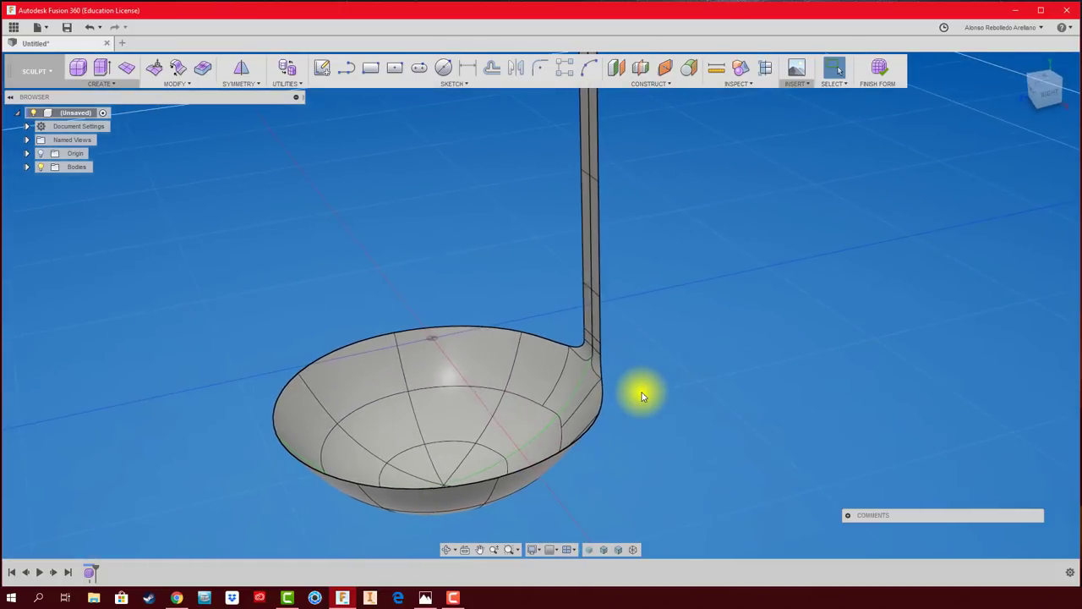
{"action": "scroll", "coordinate": [643, 396], "scroll_direction": "down", "scroll_amount": 1}
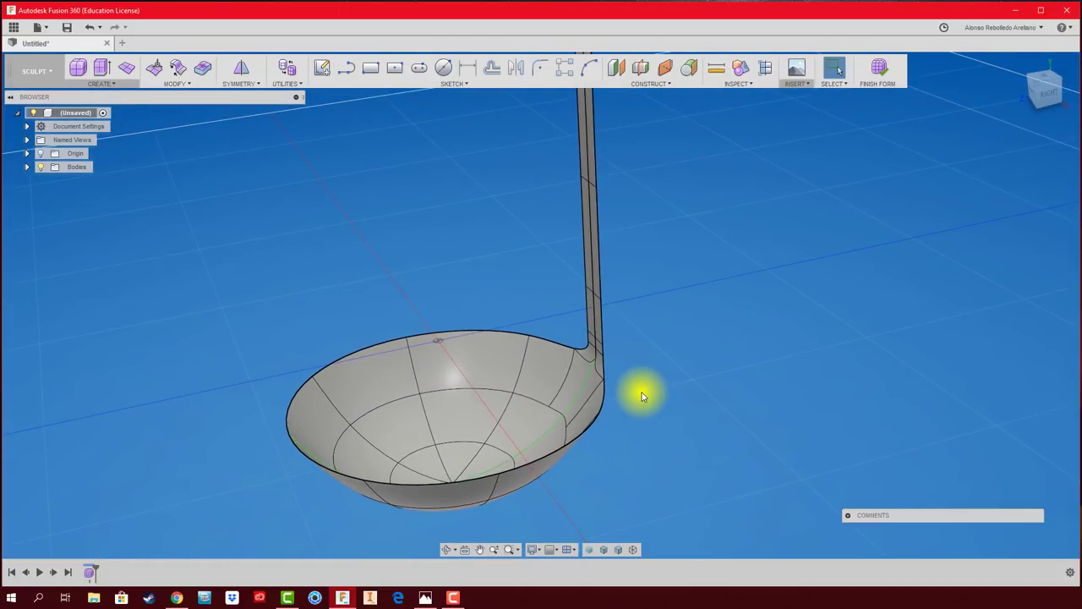
{"action": "middle_click_drag", "start_coordinate": [642, 396], "coordinate": [643, 395], "text": "shift"}
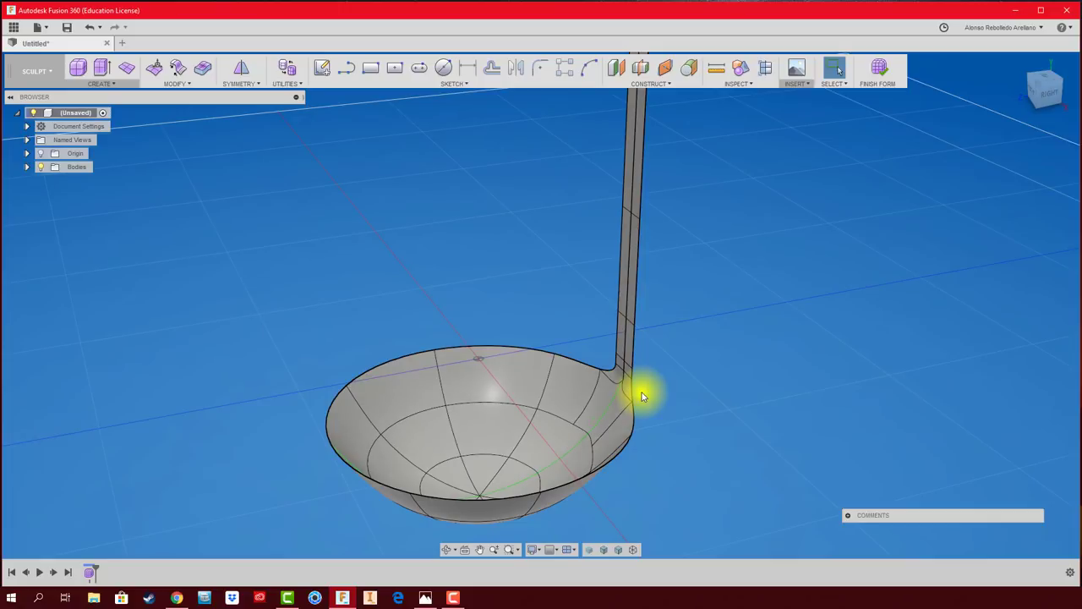
{"action": "scroll", "coordinate": [643, 396], "scroll_direction": "down", "scroll_amount": 1}
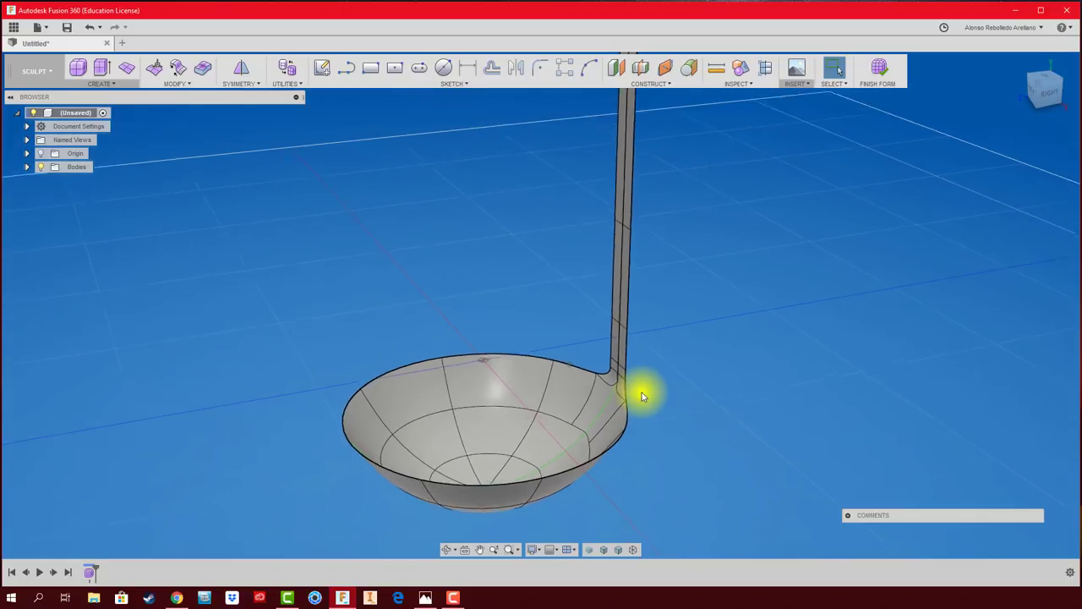
{"action": "scroll", "coordinate": [643, 396], "scroll_direction": "down", "scroll_amount": 1}
{"action": "scroll", "coordinate": [642, 396], "scroll_direction": "down", "scroll_amount": 1}
{"action": "scroll", "coordinate": [643, 396], "scroll_direction": "down", "scroll_amount": 1}
{"action": "scroll", "coordinate": [643, 396], "scroll_direction": "down", "scroll_amount": 2}
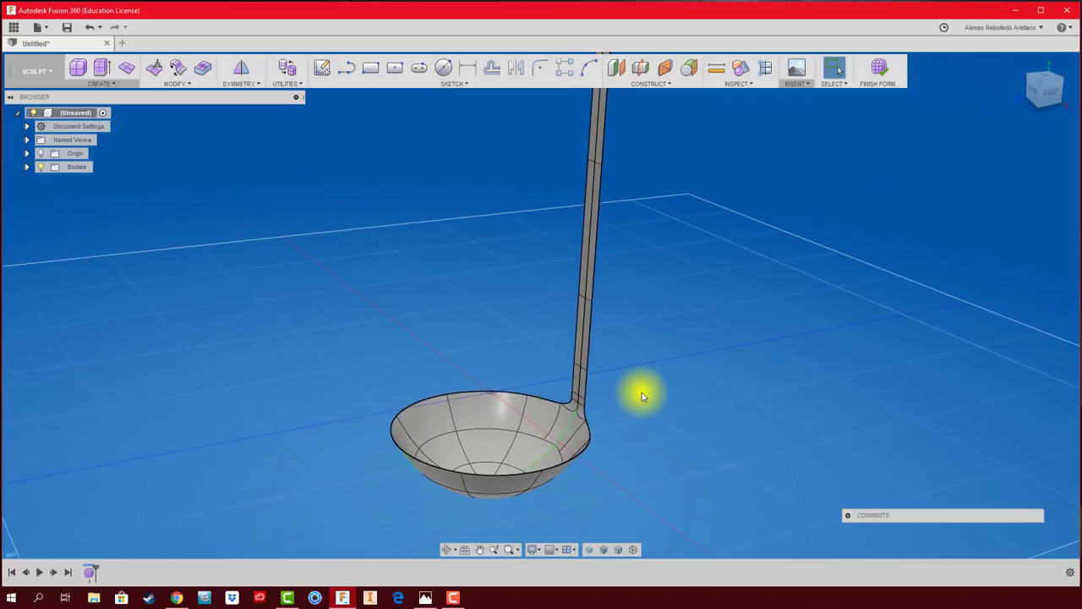
{"action": "scroll", "coordinate": [640, 392], "scroll_direction": "down", "scroll_amount": 2}
{"action": "scroll", "coordinate": [566, 450], "scroll_direction": "up", "scroll_amount": 3}
{"action": "scroll", "coordinate": [541, 448], "scroll_direction": "up", "scroll_amount": 2}
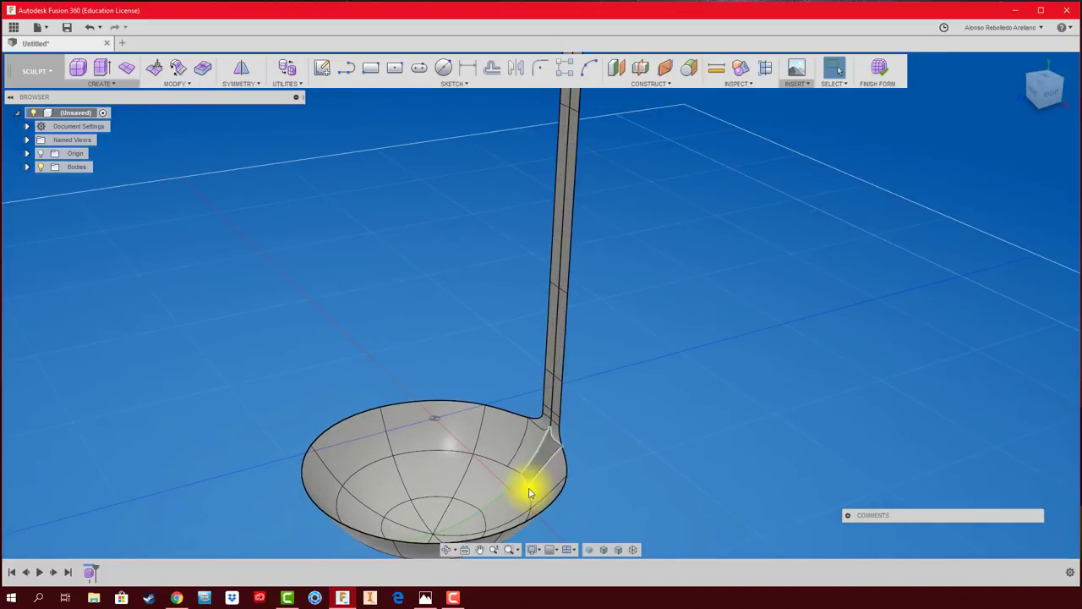
{"action": "scroll", "coordinate": [527, 457], "scroll_direction": "up", "scroll_amount": 2}
{"action": "scroll", "coordinate": [531, 397], "scroll_direction": "up", "scroll_amount": 1}
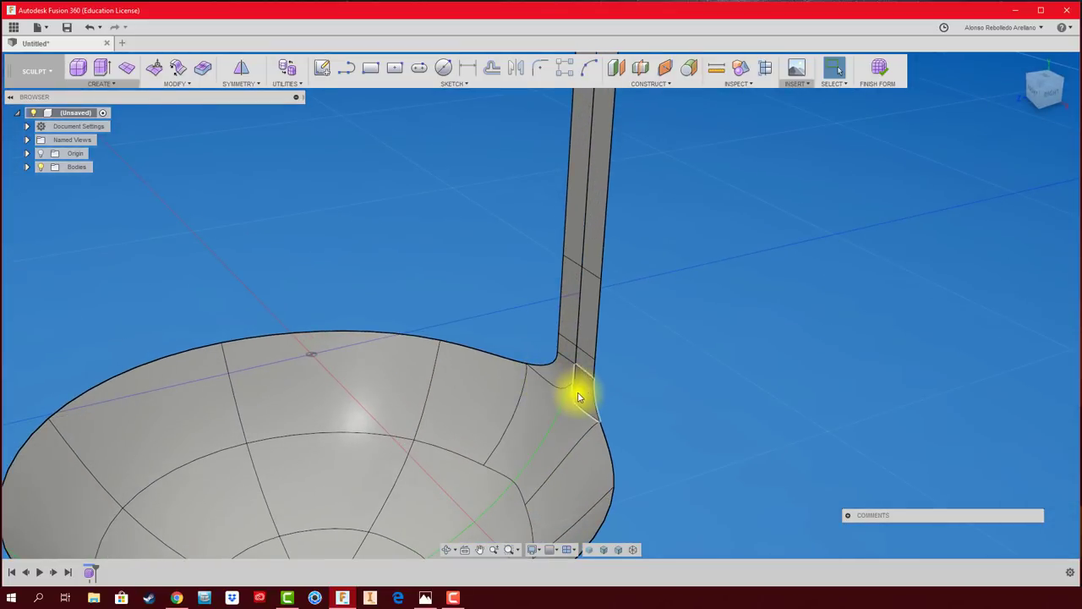
{"action": "scroll", "coordinate": [647, 395], "scroll_direction": "down", "scroll_amount": 3}
{"action": "scroll", "coordinate": [647, 395], "scroll_direction": "down", "scroll_amount": 1}
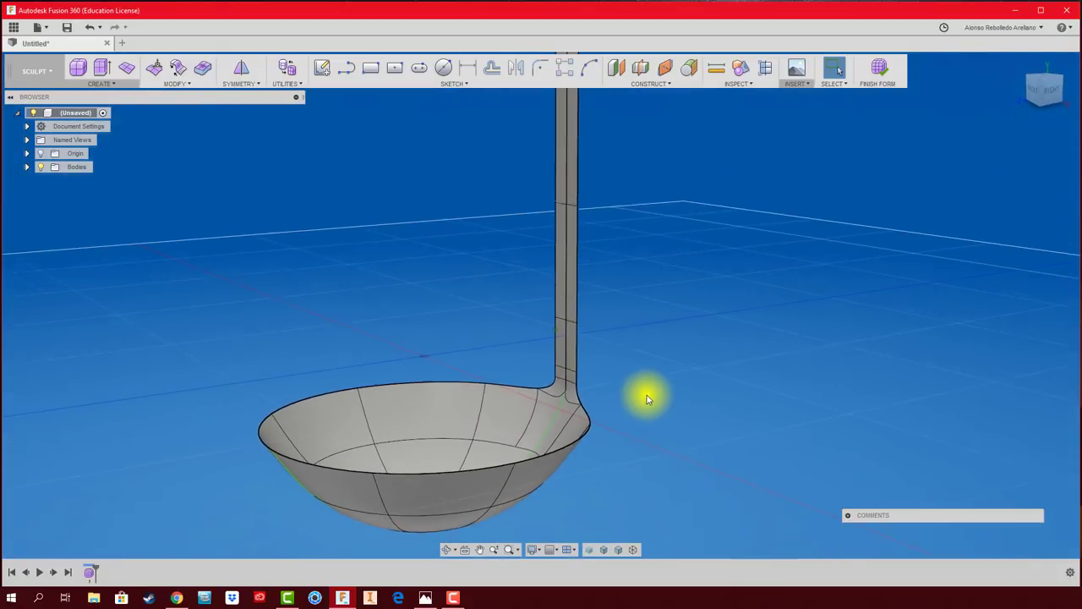
{"action": "scroll", "coordinate": [647, 395], "scroll_direction": "down", "scroll_amount": 1}
{"action": "scroll", "coordinate": [647, 395], "scroll_direction": "down", "scroll_amount": 1}
{"action": "scroll", "coordinate": [647, 395], "scroll_direction": "down", "scroll_amount": 1}
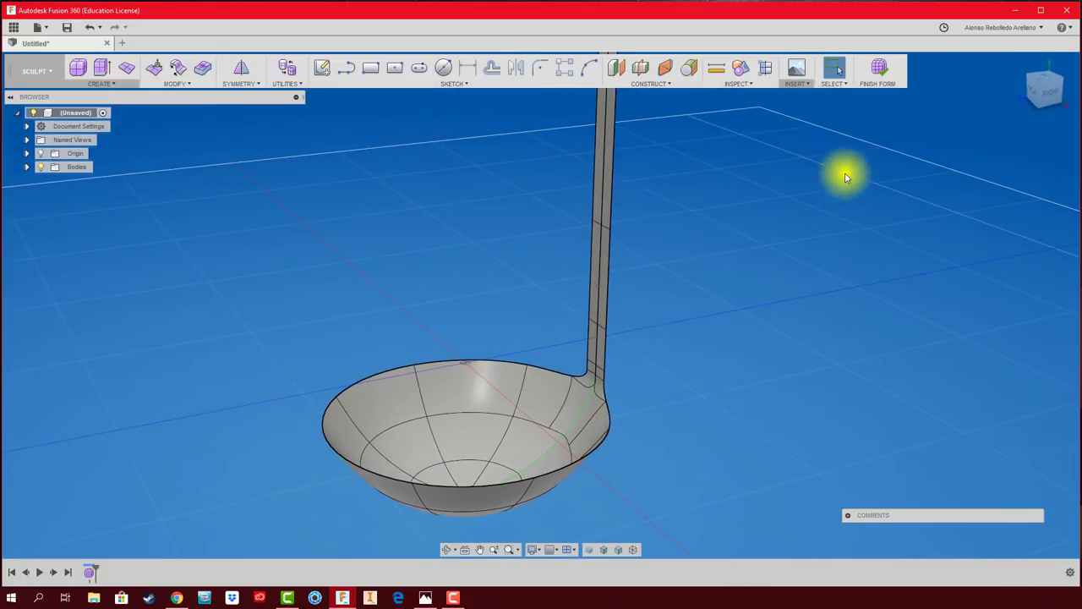
Try Finish Form, dismiss the failed solid-conversion message and close the Error panel.
{"action": "left_click", "coordinate": [876, 72]}
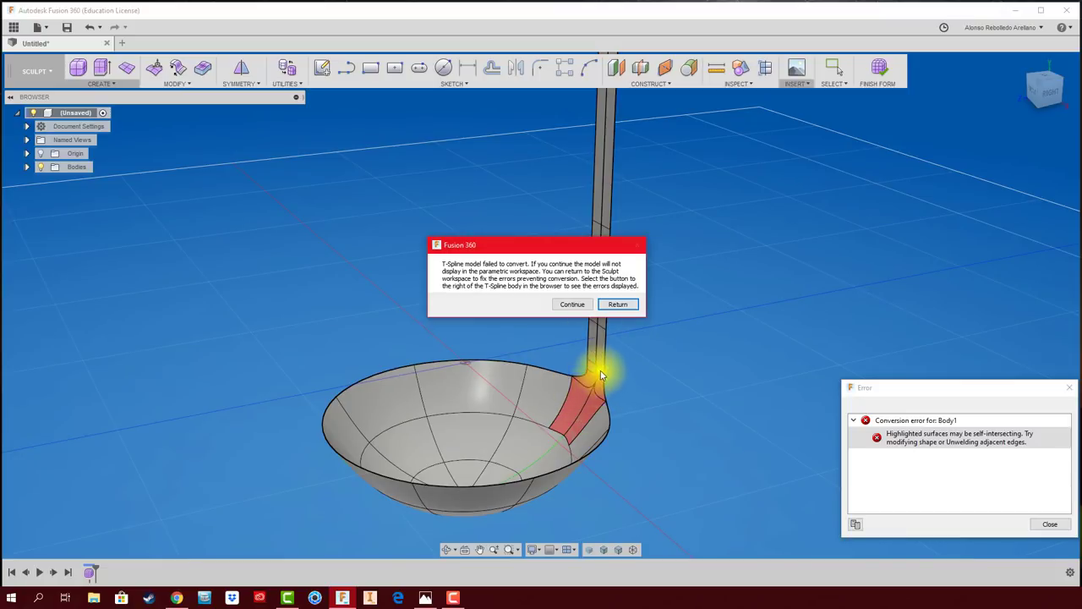
{"action": "left_click", "coordinate": [617, 307]}
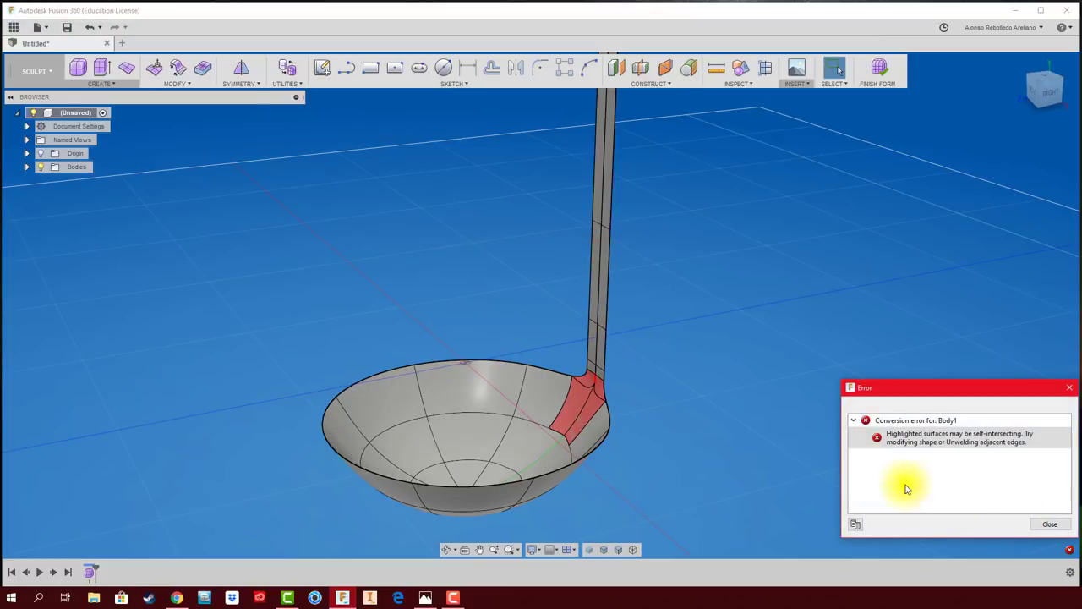
{"action": "left_click", "coordinate": [1047, 525]}
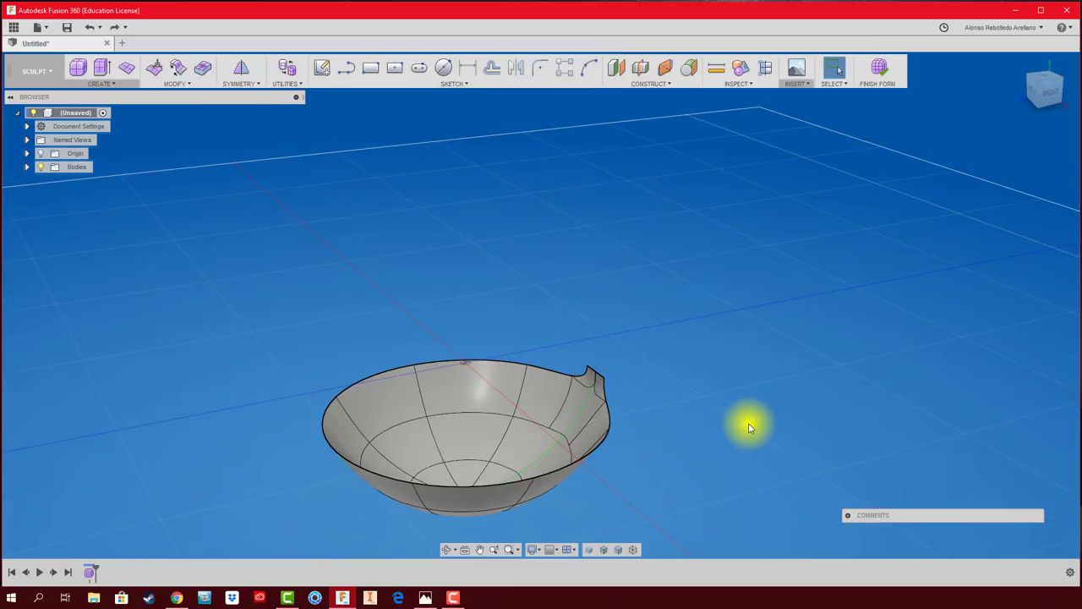
Raise a rim edge about 2.4 mm with Edit Form, then cancel that change.
{"action": "scroll", "coordinate": [616, 398], "scroll_direction": "up", "scroll_amount": 2}
{"action": "scroll", "coordinate": [608, 394], "scroll_direction": "up", "scroll_amount": 1}
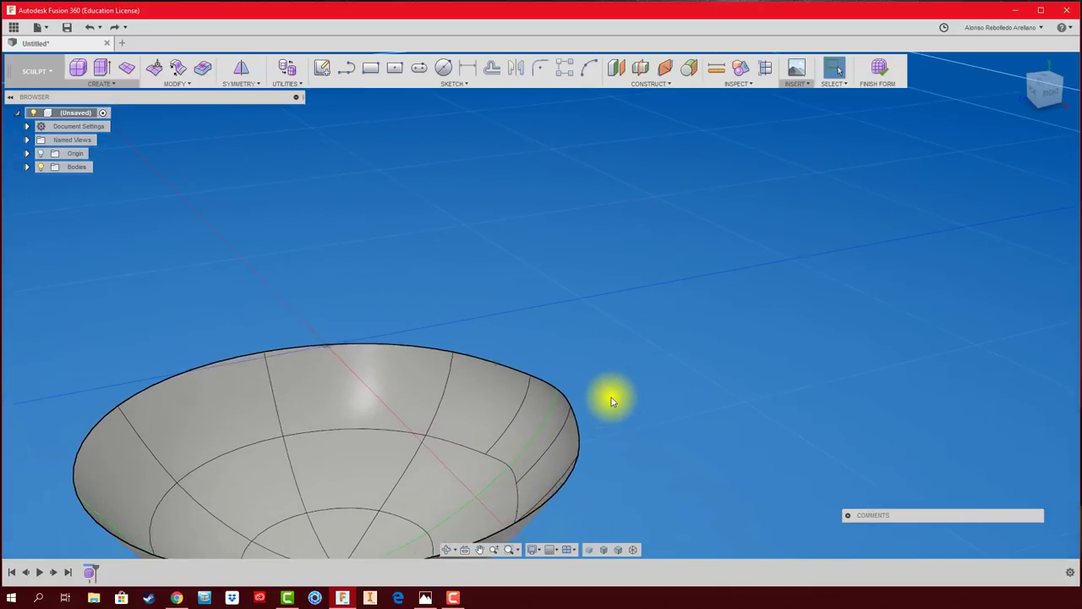
{"action": "scroll", "coordinate": [609, 406], "scroll_direction": "up", "scroll_amount": 2}
{"action": "left_click", "coordinate": [600, 420]}
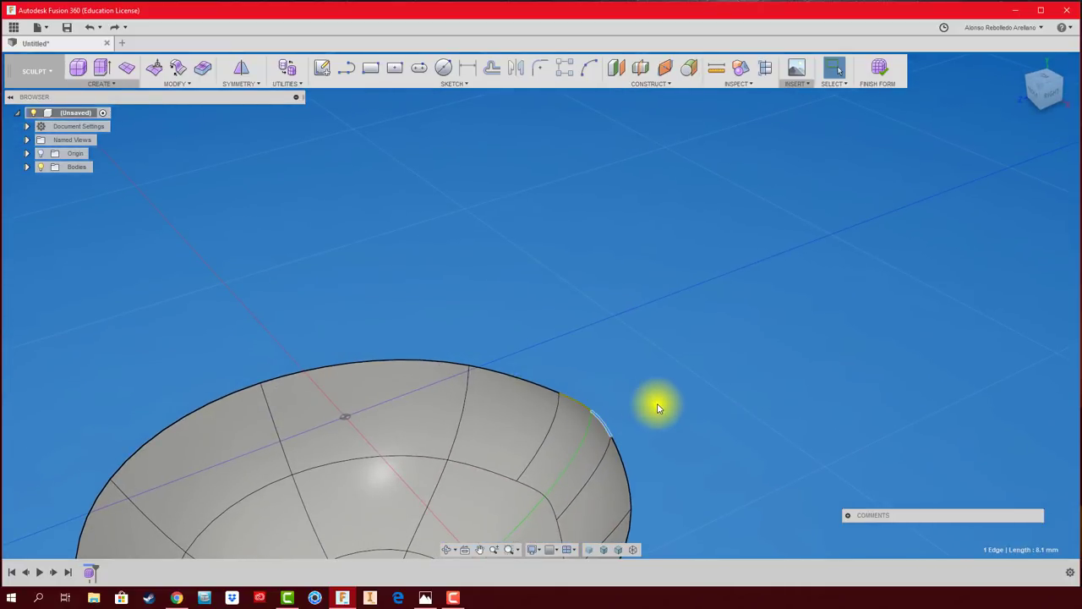
{"action": "left_click", "coordinate": [154, 70]}
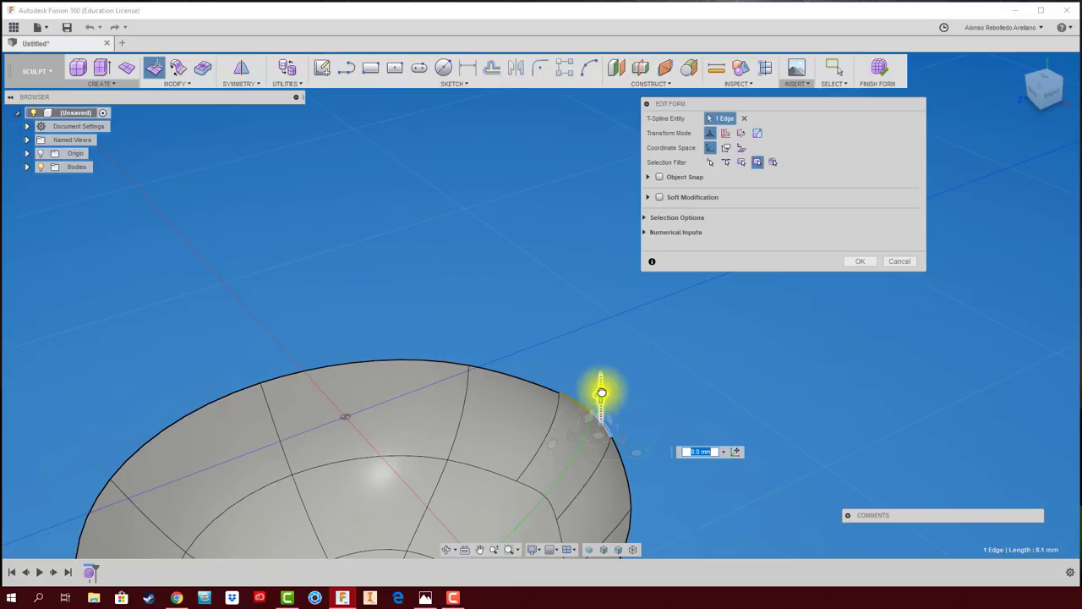
{"action": "mouse_move", "coordinate": [601, 393]}
{"action": "left_mouse_down"}
{"action": "mouse_move", "coordinate": [604, 404]}
{"action": "mouse_move", "coordinate": [609, 316]}
{"action": "mouse_move", "coordinate": [622, 382]}
{"action": "mouse_move", "coordinate": [604, 447]}
{"action": "mouse_move", "coordinate": [634, 343]}
{"action": "left_mouse_up"}
{"action": "left_click", "coordinate": [900, 261]}
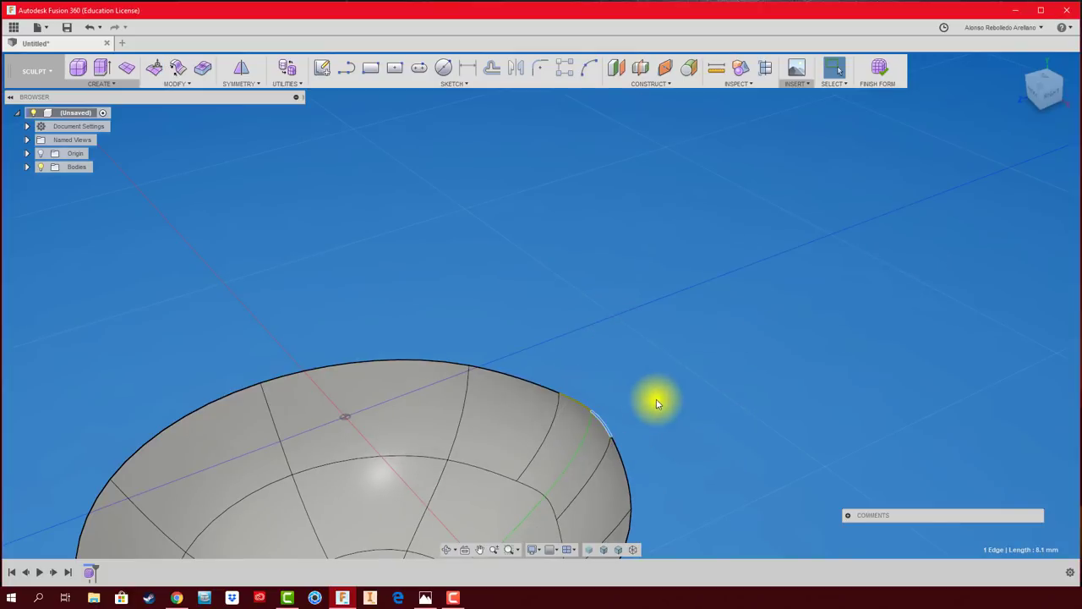
{"action": "scroll", "coordinate": [657, 400], "scroll_direction": "up", "scroll_amount": 2}
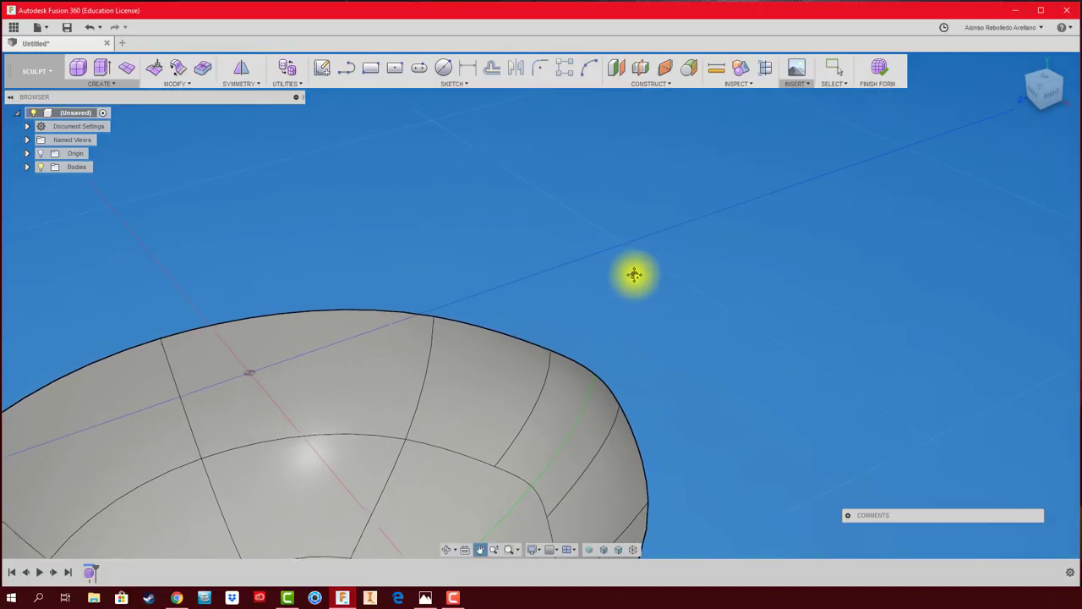
Start subdividing a face near the rim, then cancel the Subdivide.
{"action": "left_click", "coordinate": [181, 88]}
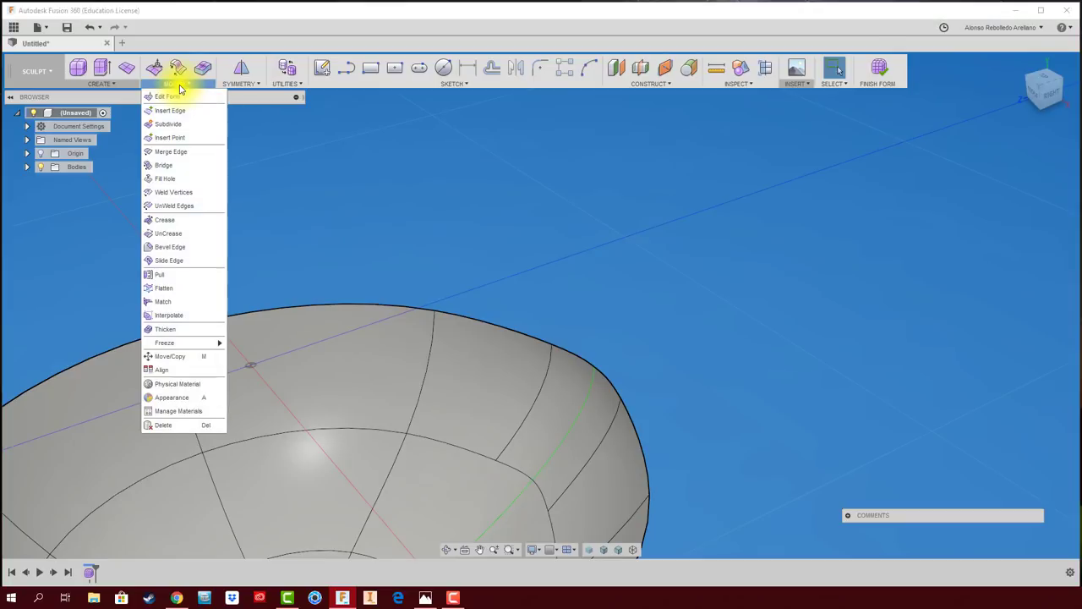
{"action": "left_click", "coordinate": [175, 129]}
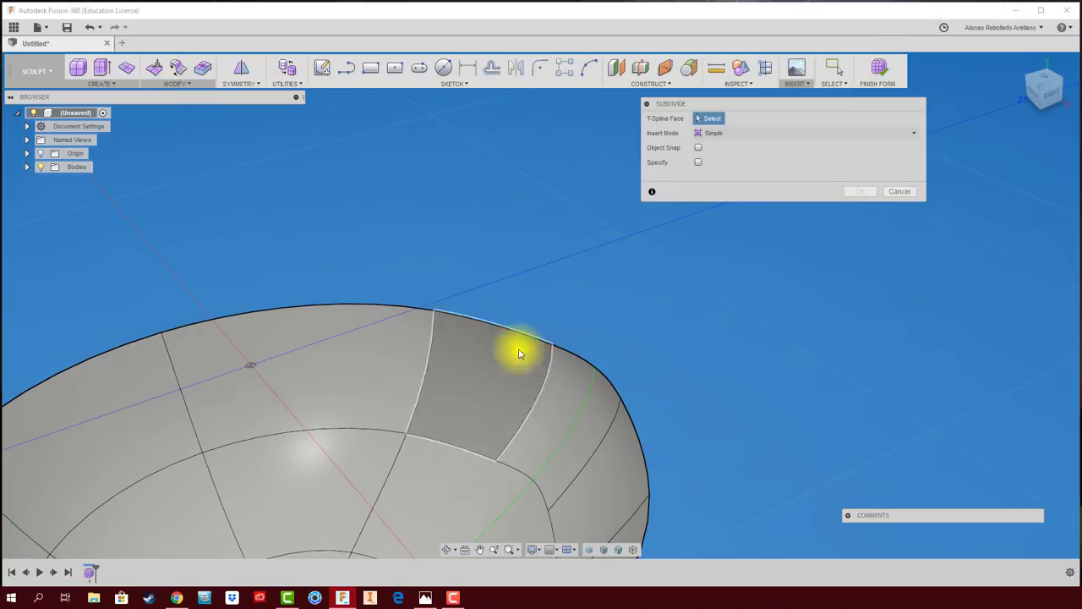
{"action": "left_click", "coordinate": [554, 436]}
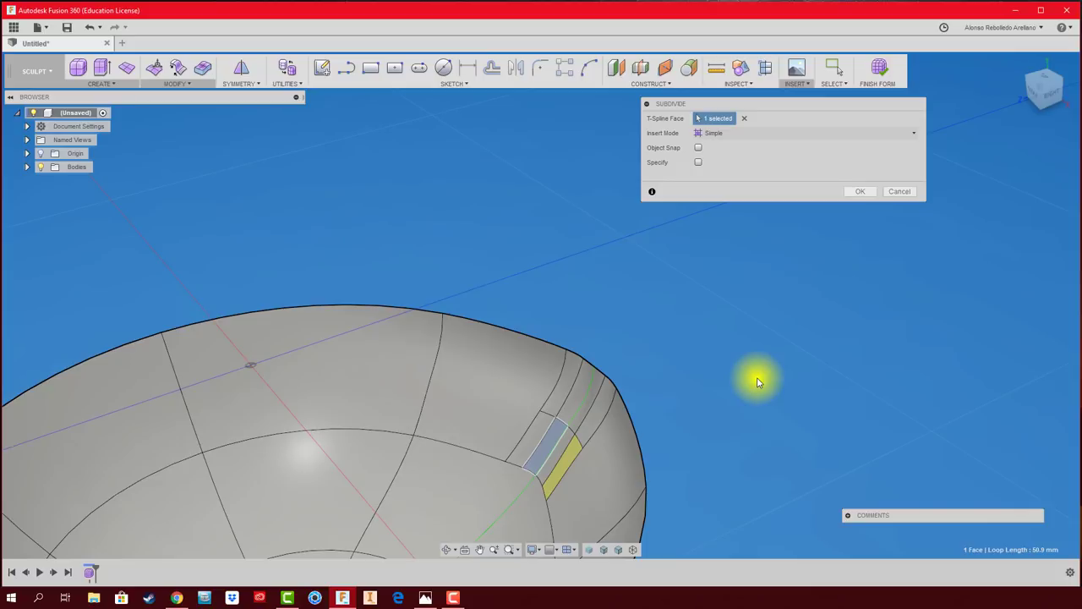
{"action": "left_click", "coordinate": [900, 193]}
Insert a new edge beside the rim edge at insert location 0.3.
{"action": "left_click", "coordinate": [171, 85]}
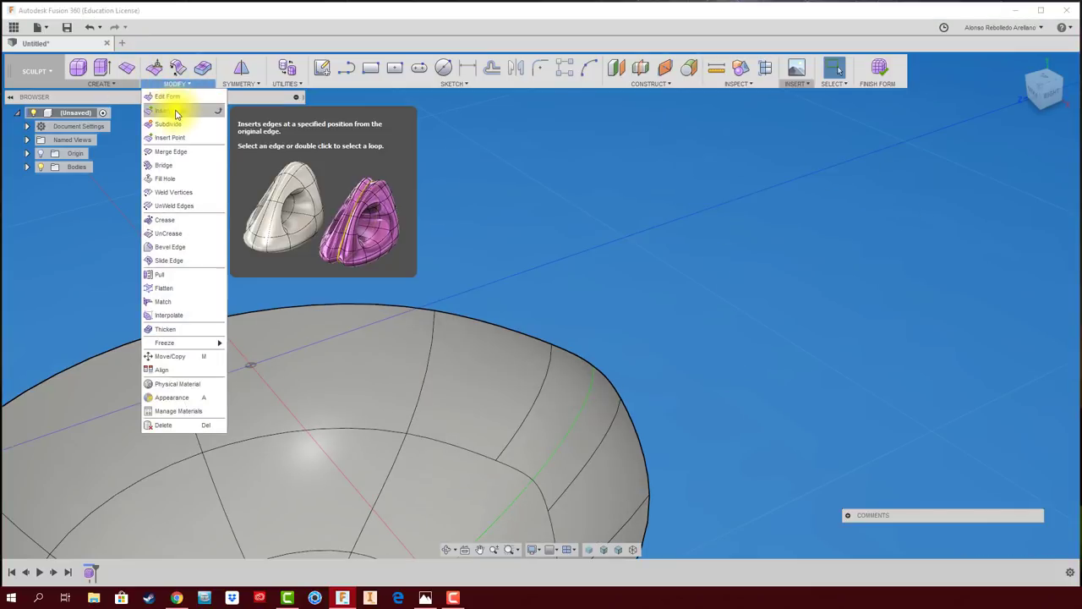
{"action": "left_click", "coordinate": [178, 112]}
{"action": "left_click", "coordinate": [592, 365]}
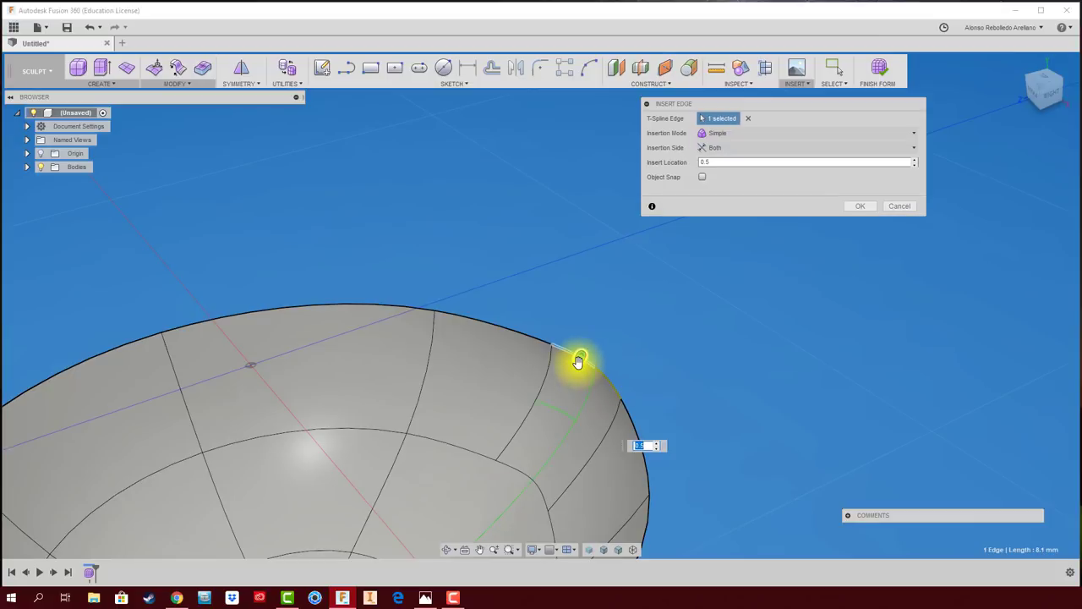
{"action": "left_click_drag", "start_coordinate": [587, 341], "coordinate": [588, 342]}
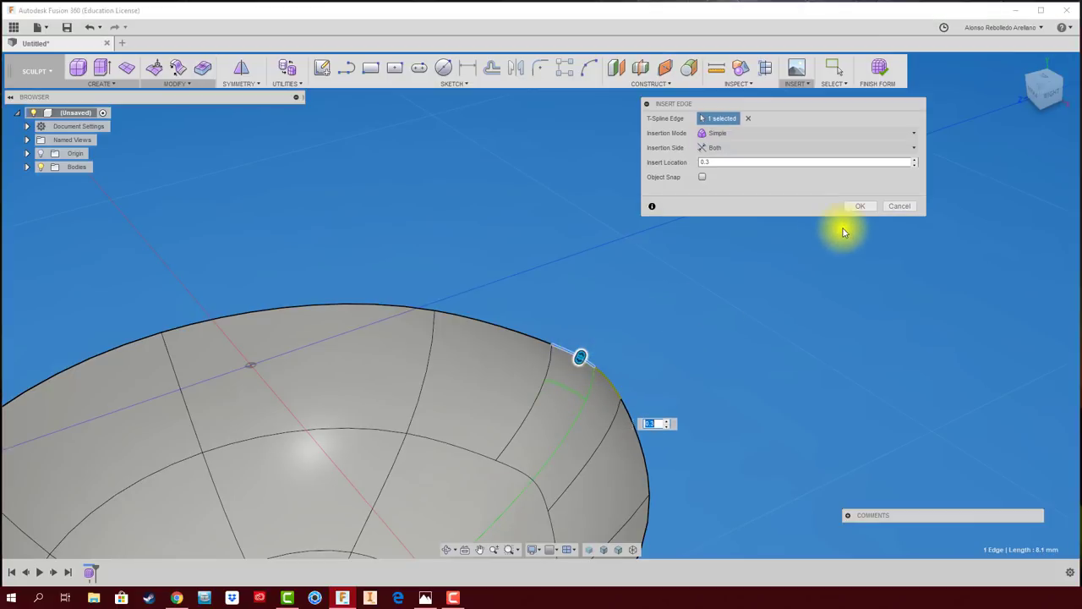
{"action": "left_click", "coordinate": [862, 209]}
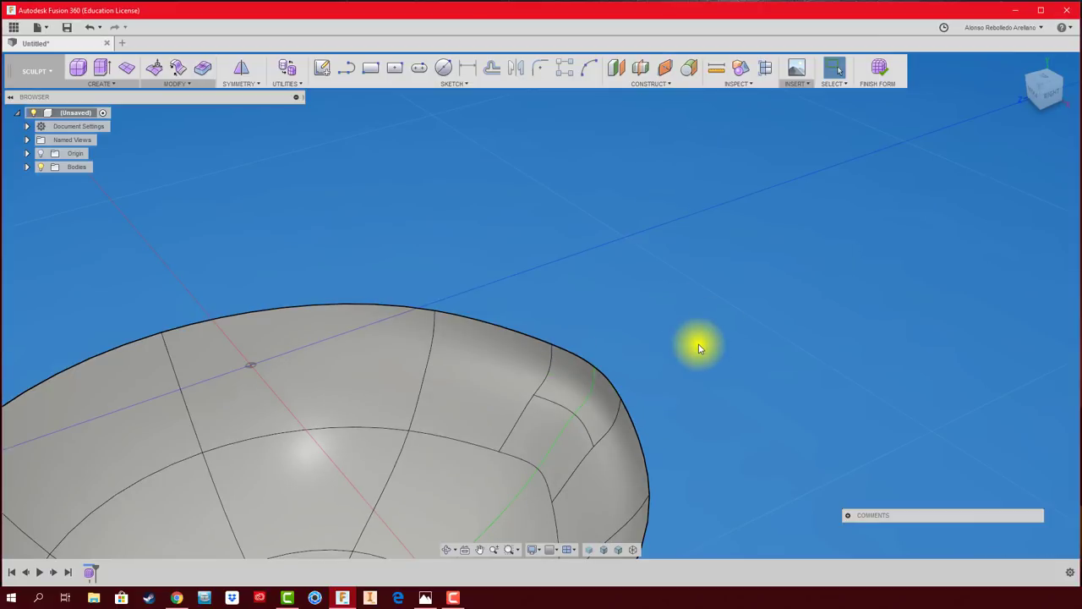
Select both rim edges and extrude them upward into a handle with Edit Form.
{"action": "left_click", "coordinate": [612, 386], "text": "shift"}
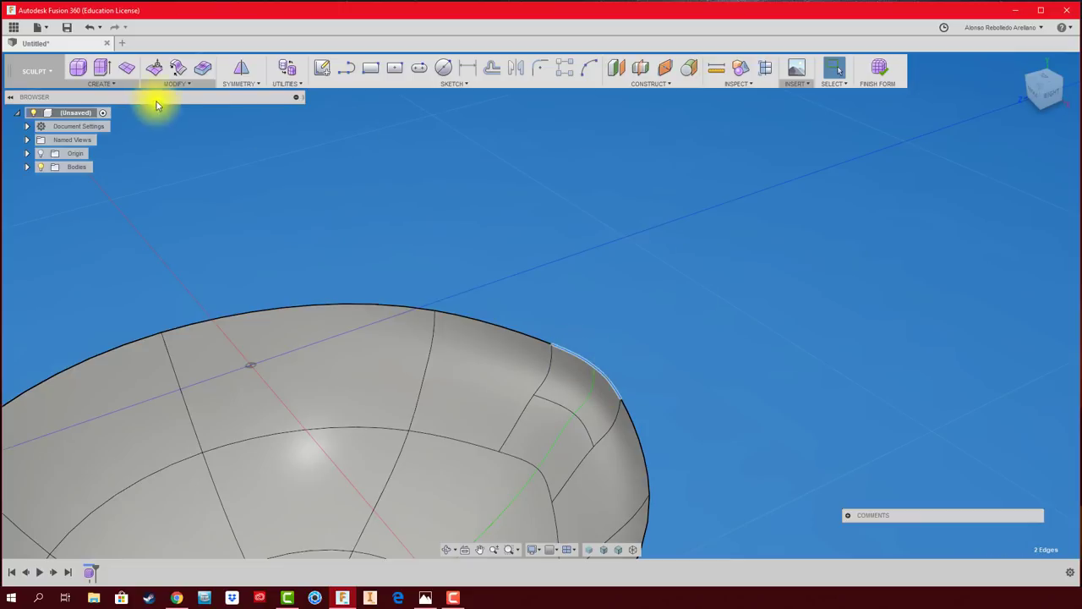
{"action": "left_click", "coordinate": [161, 66]}
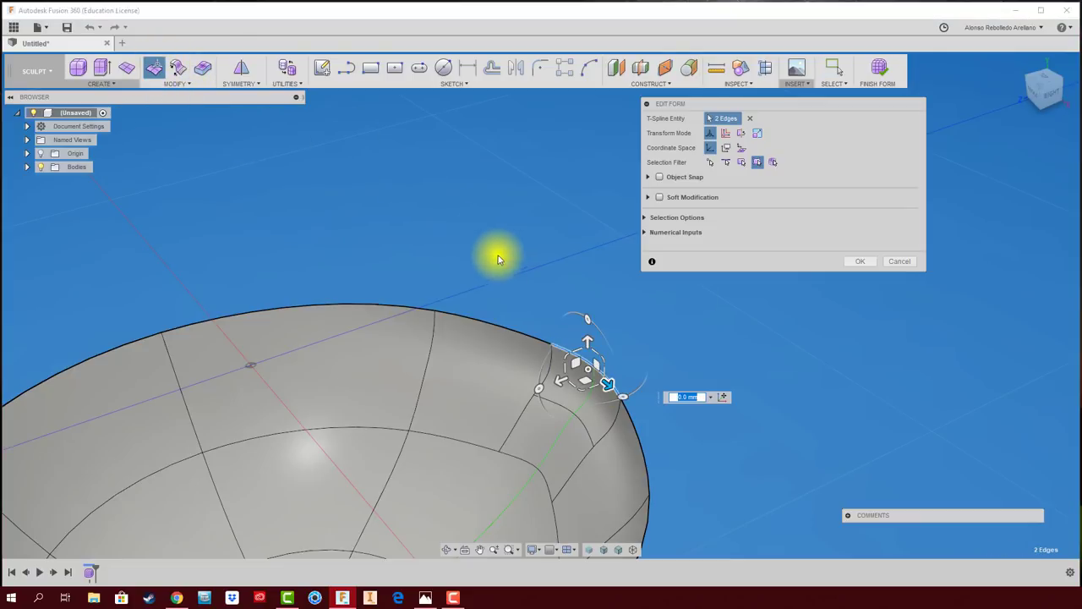
{"action": "left_click_drag", "start_coordinate": [587, 344], "coordinate": [584, 273]}
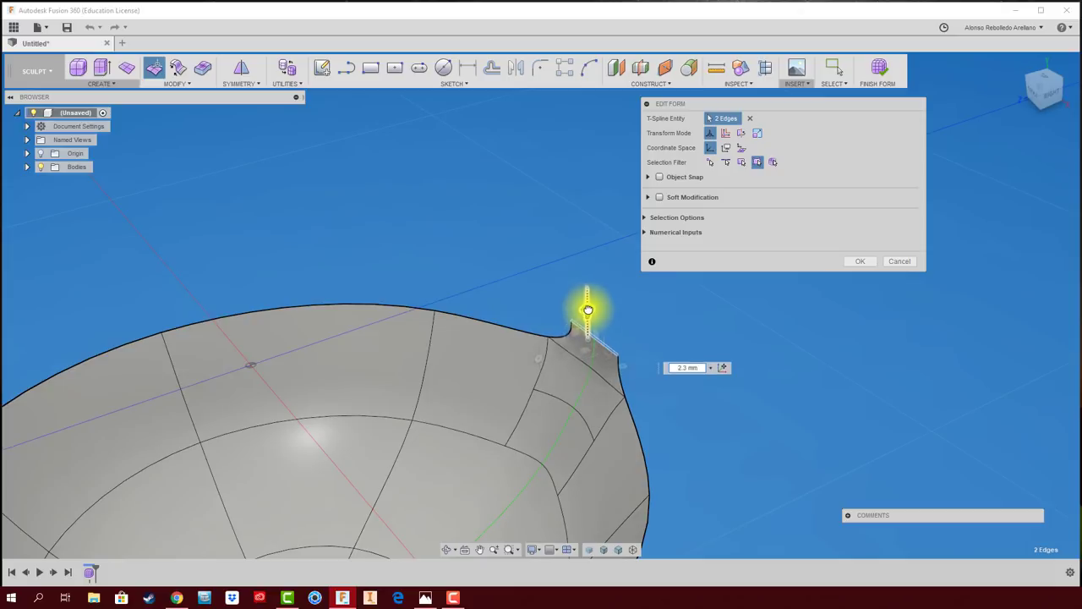
{"action": "scroll", "coordinate": [633, 374], "scroll_direction": "down", "scroll_amount": 2}
{"action": "scroll", "coordinate": [652, 406], "scroll_direction": "down", "scroll_amount": 2}
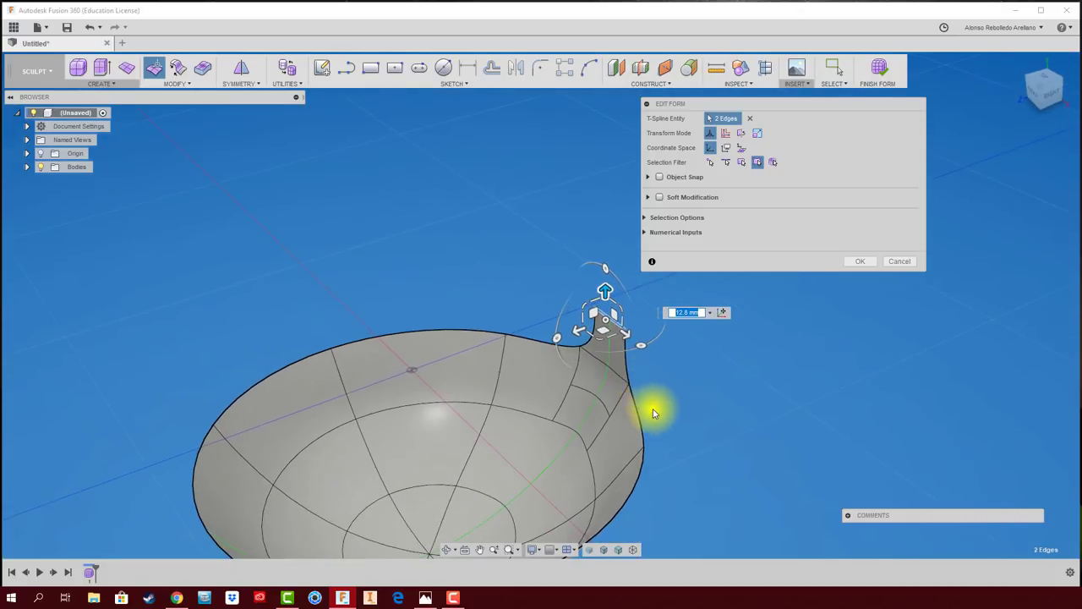
{"action": "scroll", "coordinate": [668, 406], "scroll_direction": "down", "scroll_amount": 2}
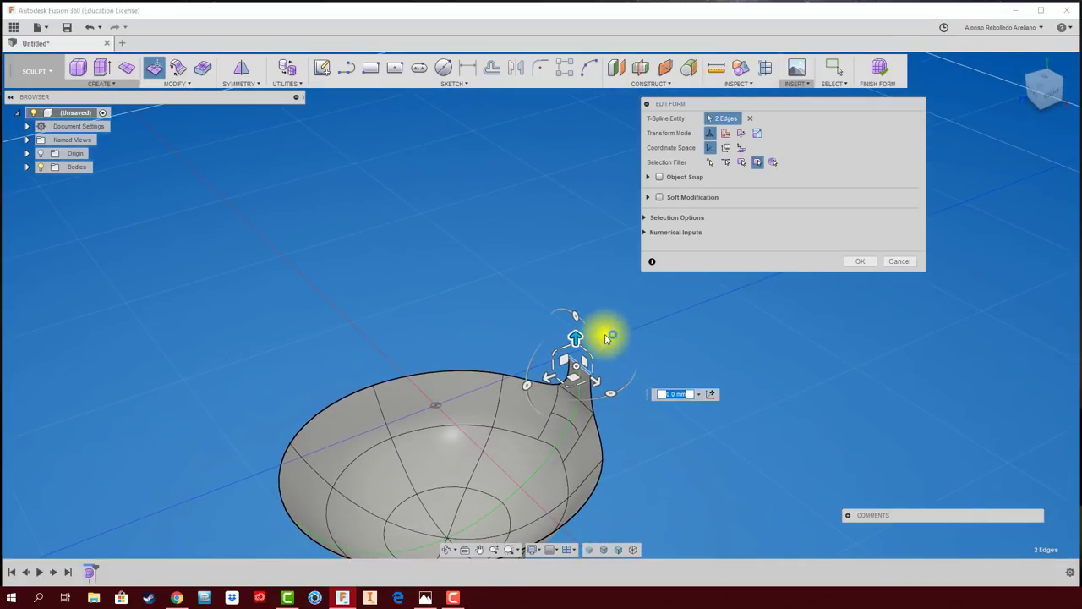
{"action": "left_click_drag", "start_coordinate": [577, 340], "coordinate": [578, 169], "text": "alt"}
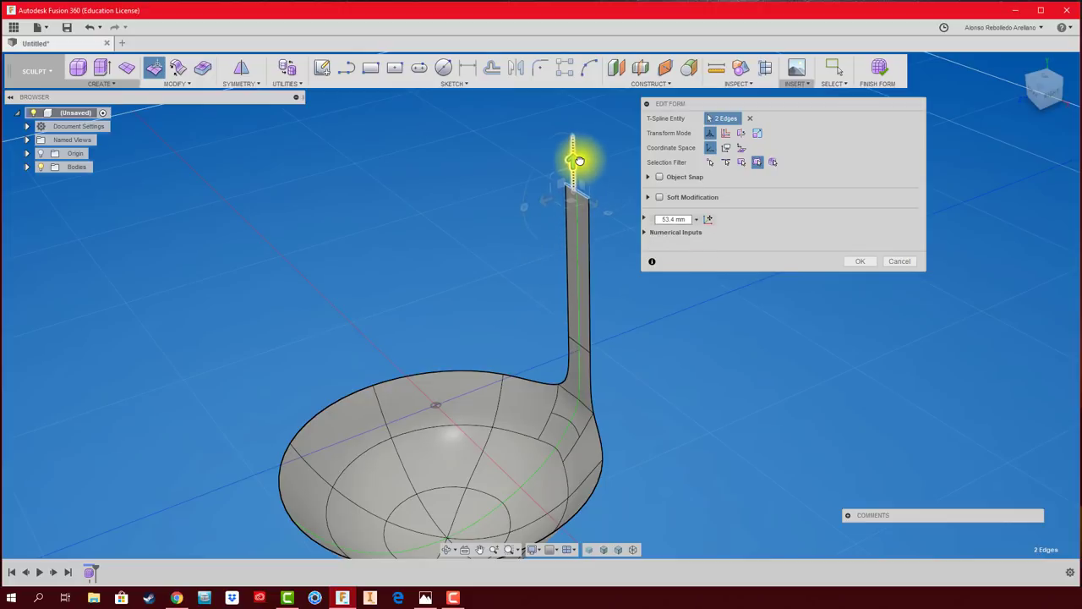
Lengthen the handle to about 105.8 mm, check it in Right view, and commit.
{"action": "scroll", "coordinate": [628, 435], "scroll_direction": "down", "scroll_amount": 1}
{"action": "scroll", "coordinate": [580, 454], "scroll_direction": "down", "scroll_amount": 1}
{"action": "scroll", "coordinate": [580, 454], "scroll_direction": "down", "scroll_amount": 1}
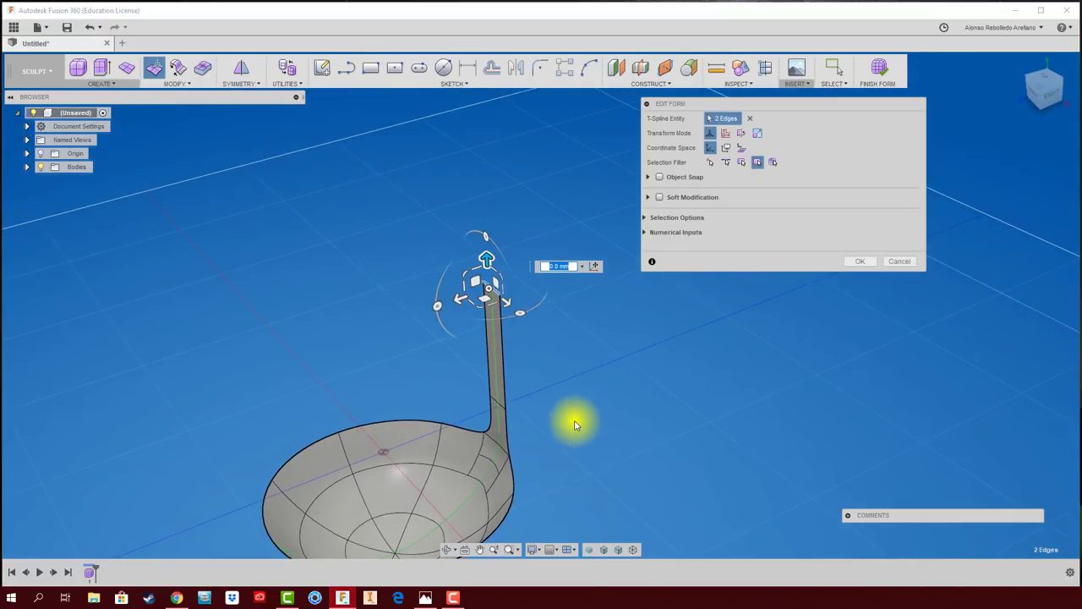
{"action": "scroll", "coordinate": [574, 425], "scroll_direction": "down", "scroll_amount": 1}
{"action": "middle_click_drag", "start_coordinate": [574, 426], "coordinate": [579, 448]}
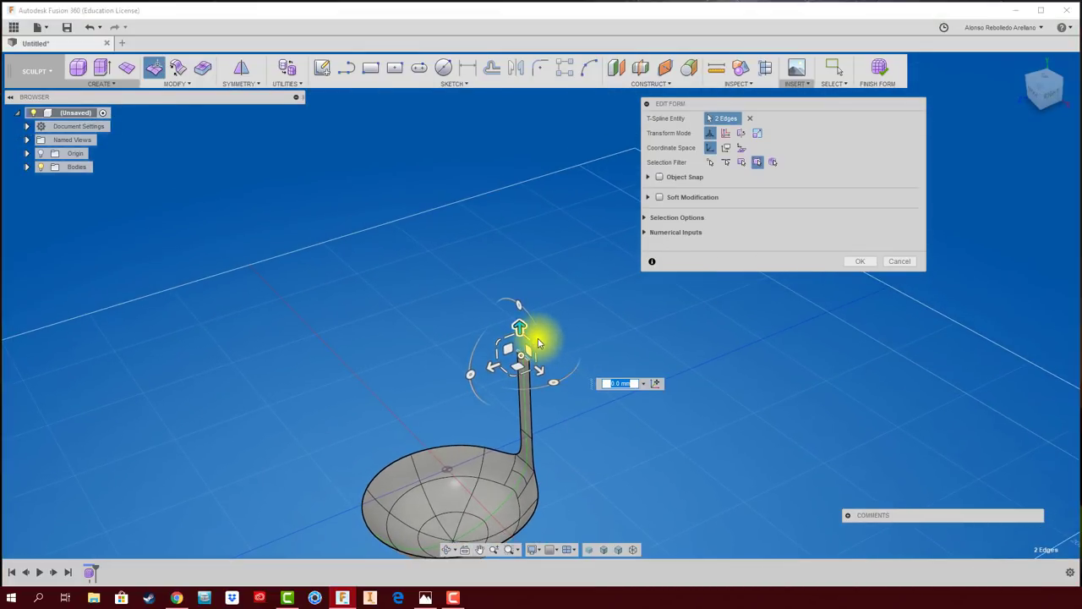
{"action": "left_click_drag", "start_coordinate": [522, 328], "coordinate": [500, 131], "text": "alt"}
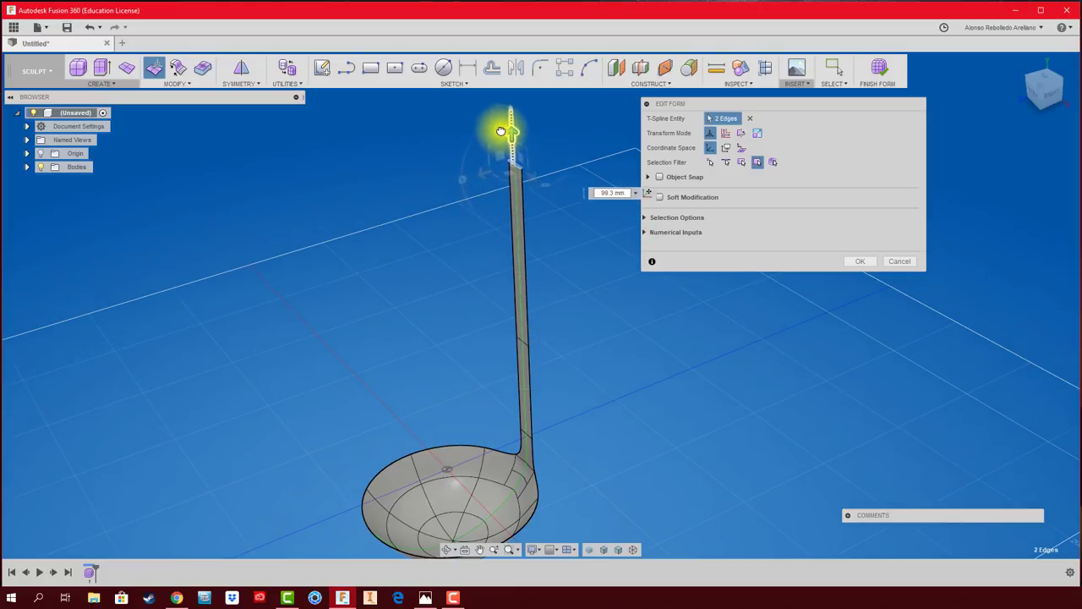
{"action": "left_click_drag", "start_coordinate": [501, 121], "coordinate": [501, 124], "text": "alt"}
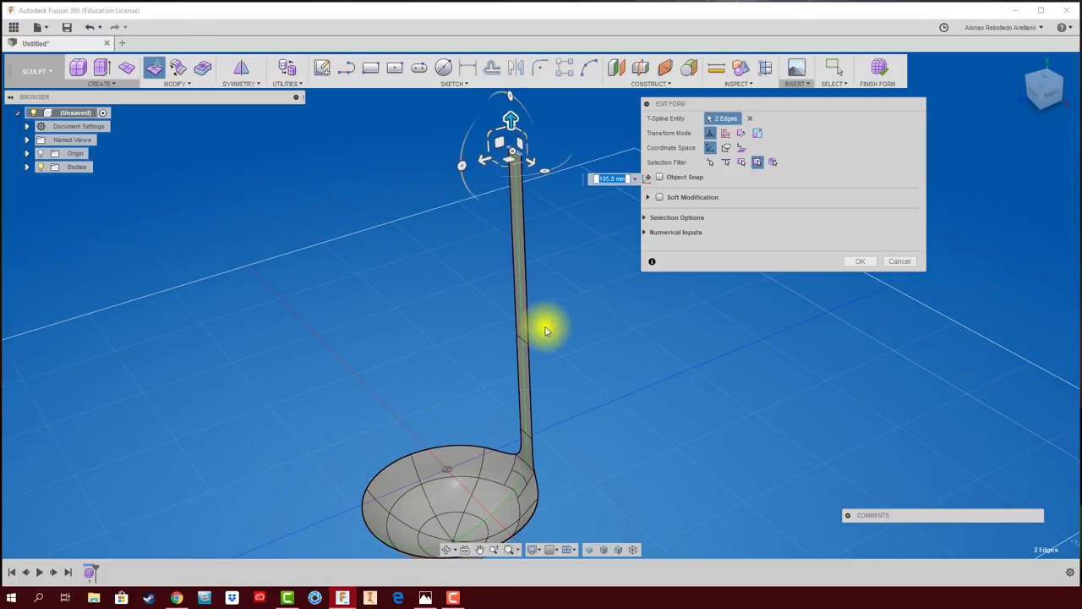
{"action": "left_click", "coordinate": [1065, 88]}
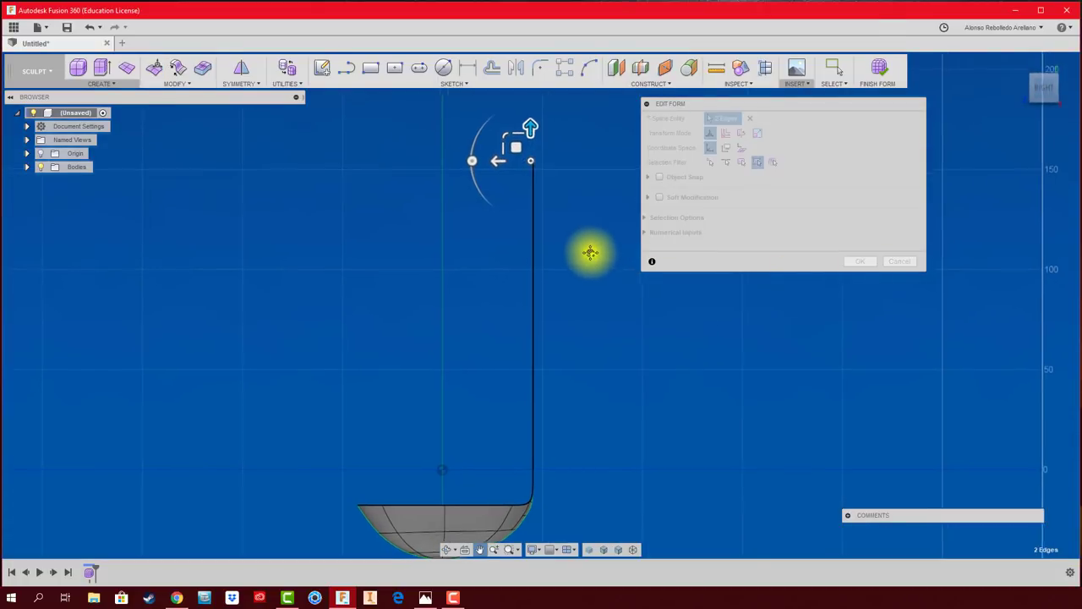
{"action": "scroll", "coordinate": [607, 271], "scroll_direction": "down", "scroll_amount": 2}
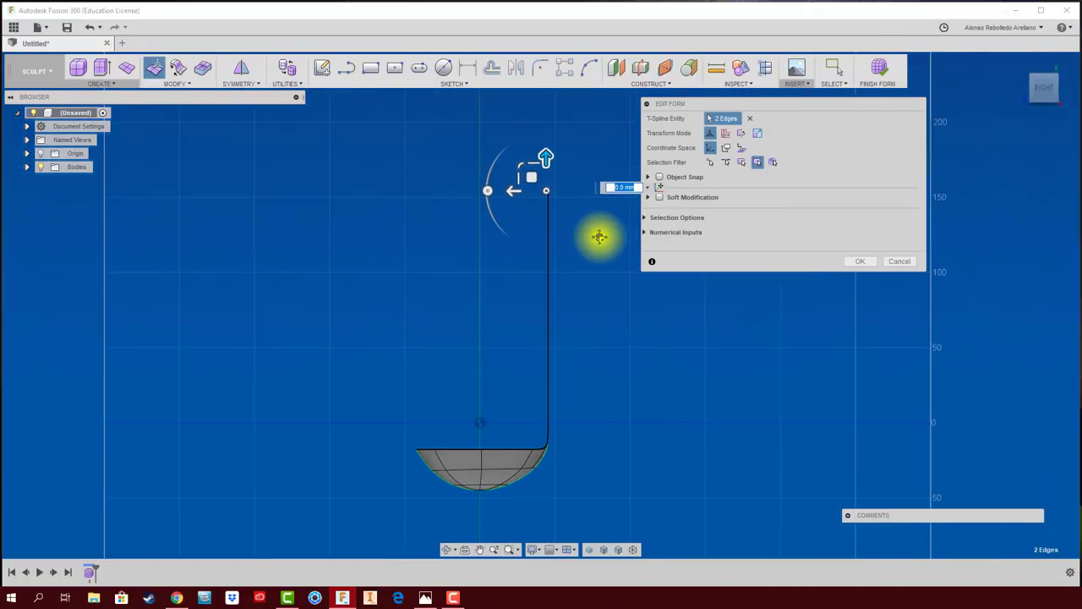
{"action": "left_click_drag", "start_coordinate": [531, 163], "coordinate": [532, 110]}
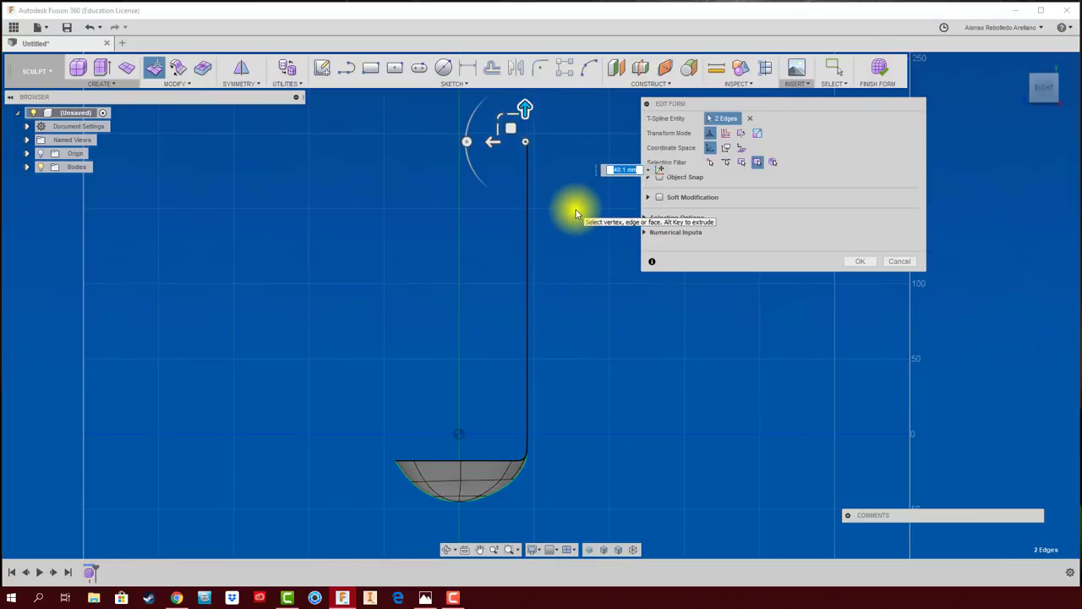
{"action": "left_click", "coordinate": [860, 261]}
{"action": "key", "text": "F6"}
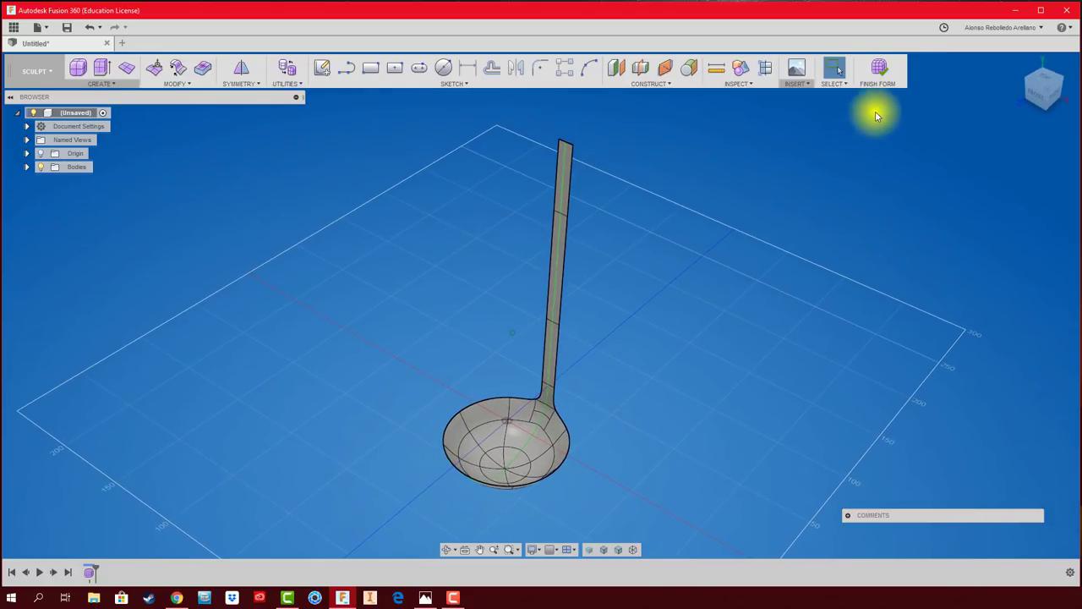
{"action": "left_click", "coordinate": [881, 71]}
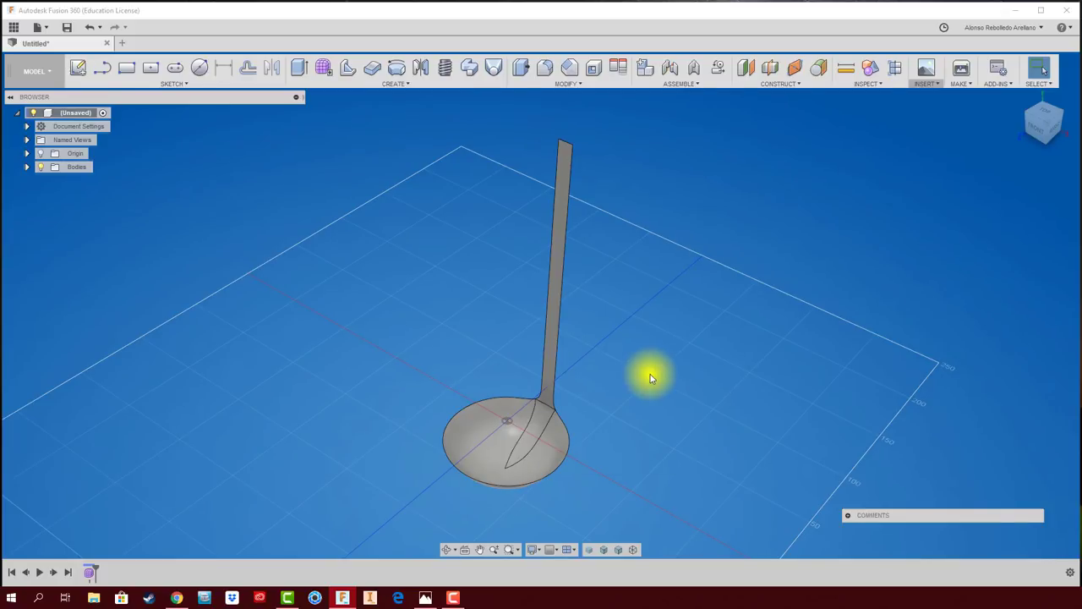
{"action": "key", "text": "ctrl+z"}
{"action": "left_click", "coordinate": [668, 453]}
Orbit and zoom around the ladle to view the bowl and handle side-on.
{"action": "scroll", "coordinate": [658, 454], "scroll_direction": "up", "scroll_amount": 3}
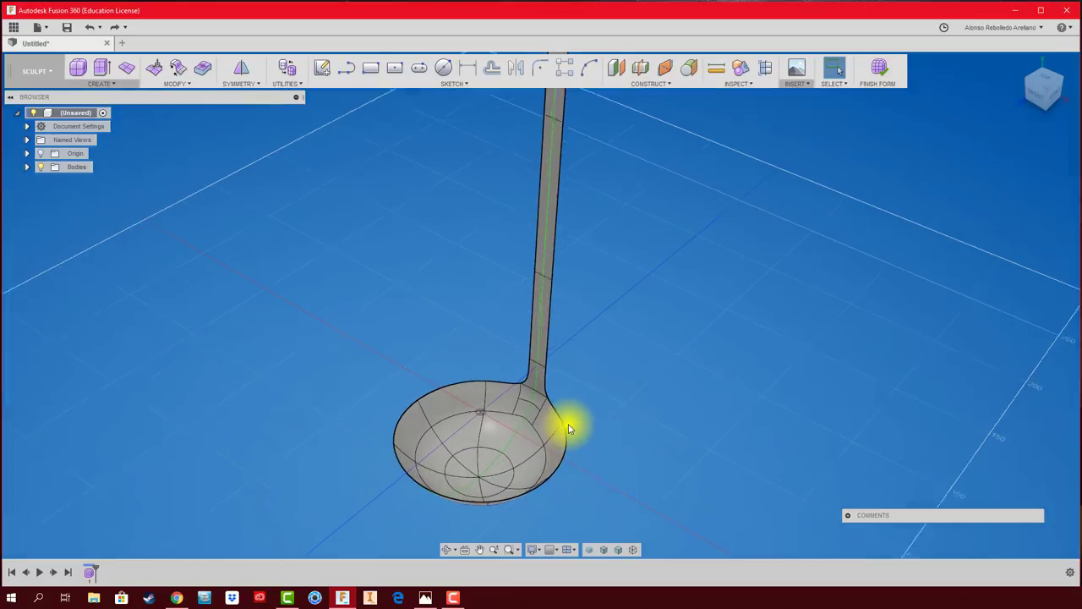
{"action": "scroll", "coordinate": [568, 425], "scroll_direction": "up", "scroll_amount": 3}
{"action": "middle_click_drag", "start_coordinate": [577, 406], "coordinate": [634, 375], "text": "shift"}
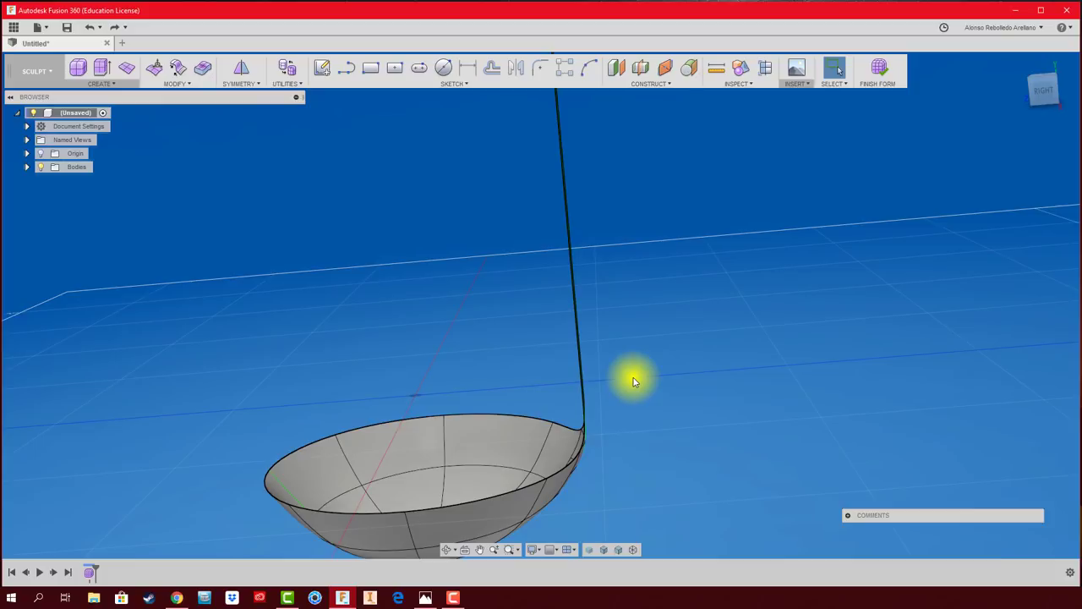
{"action": "left_click", "coordinate": [1046, 97]}
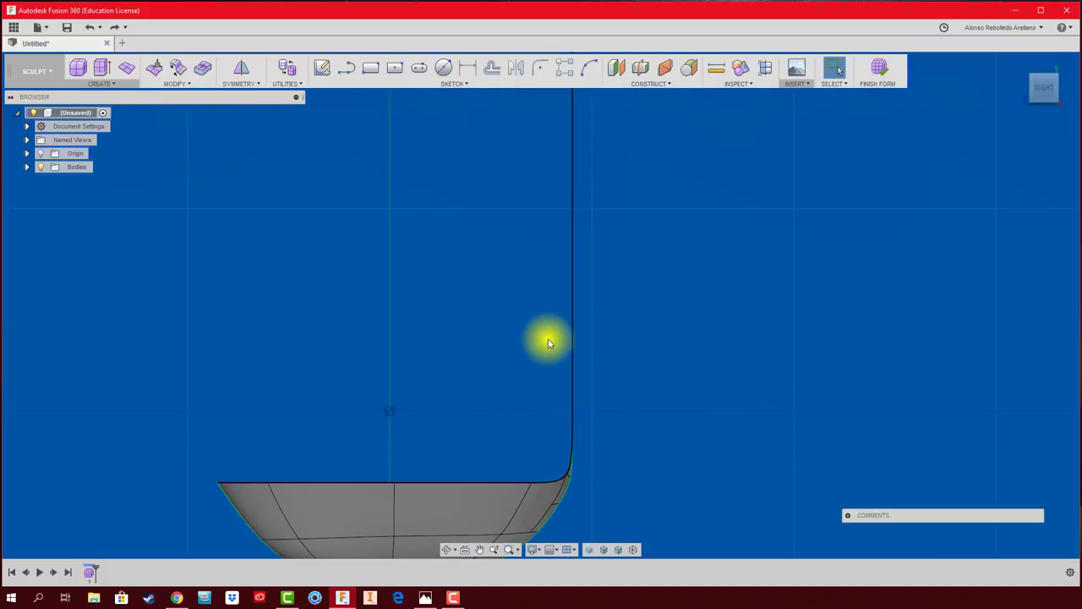
{"action": "scroll", "coordinate": [612, 200], "scroll_direction": "down", "scroll_amount": 2}
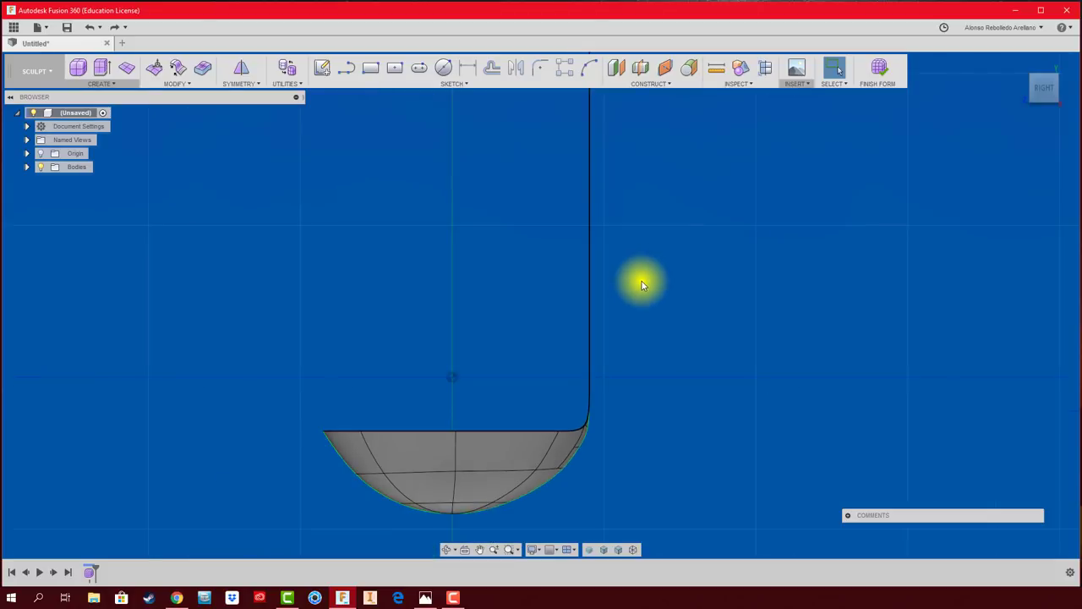
{"action": "scroll", "coordinate": [640, 283], "scroll_direction": "down", "scroll_amount": 2}
{"action": "scroll", "coordinate": [609, 219], "scroll_direction": "down", "scroll_amount": 1}
{"action": "scroll", "coordinate": [626, 355], "scroll_direction": "up", "scroll_amount": 1}
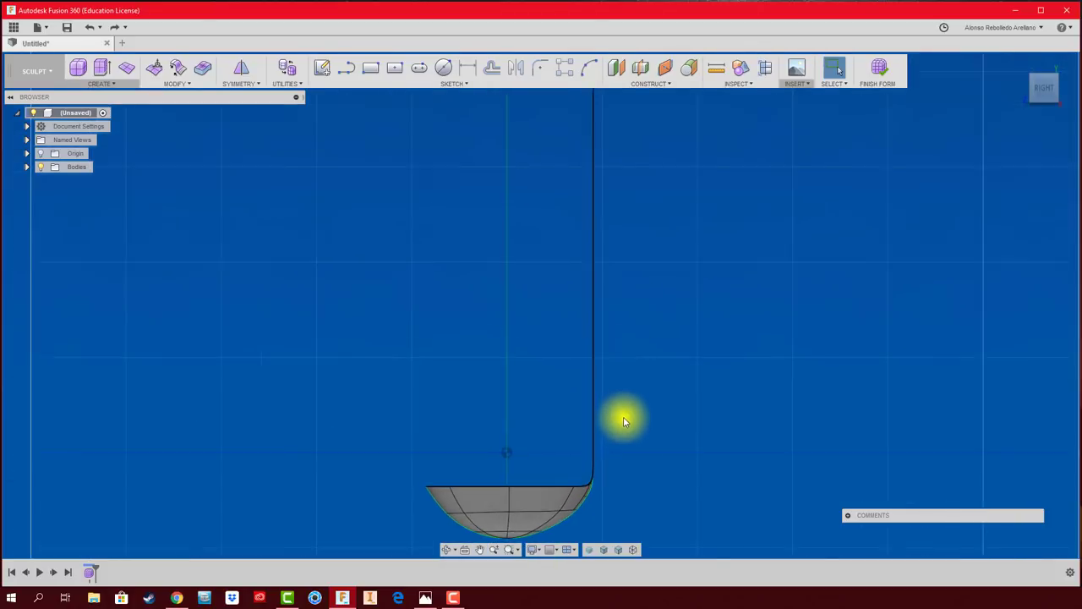
{"action": "scroll", "coordinate": [623, 418], "scroll_direction": "up", "scroll_amount": 2}
{"action": "mouse_move", "coordinate": [625, 422]}
{"action": "middle_mouse_down", "text": "shift"}
{"action": "mouse_move", "coordinate": [600, 330]}
{"action": "mouse_move", "coordinate": [626, 292]}
{"action": "middle_mouse_up", "text": "shift"}
Window-select the handle strip's faces and snap to the Right view.
{"action": "left_click_drag", "start_coordinate": [626, 291], "coordinate": [530, 416]}
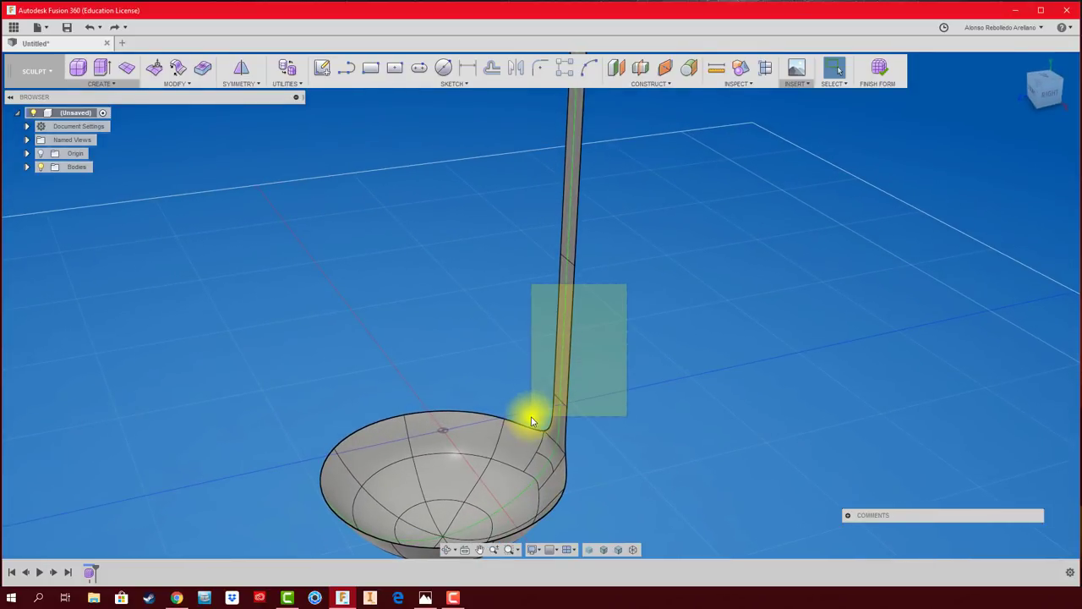
{"action": "mouse_move", "coordinate": [529, 415]}
{"action": "middle_mouse_down", "text": "shift"}
{"action": "mouse_move", "coordinate": [681, 309]}
{"action": "mouse_move", "coordinate": [604, 406]}
{"action": "middle_mouse_up", "text": "shift"}
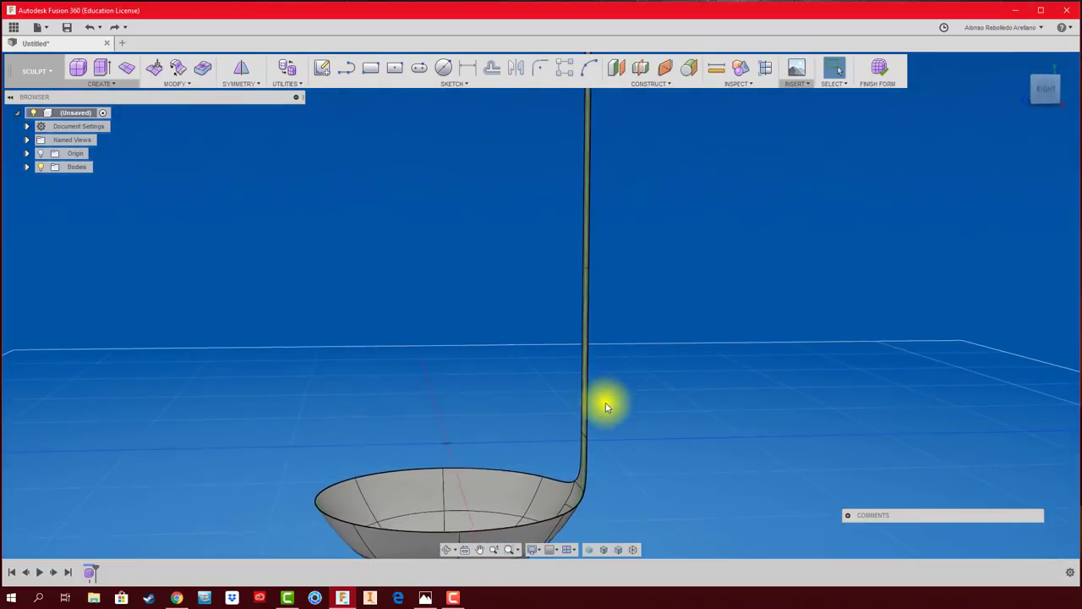
{"action": "left_click_drag", "start_coordinate": [640, 331], "coordinate": [523, 401]}
{"action": "left_click", "coordinate": [604, 434]}
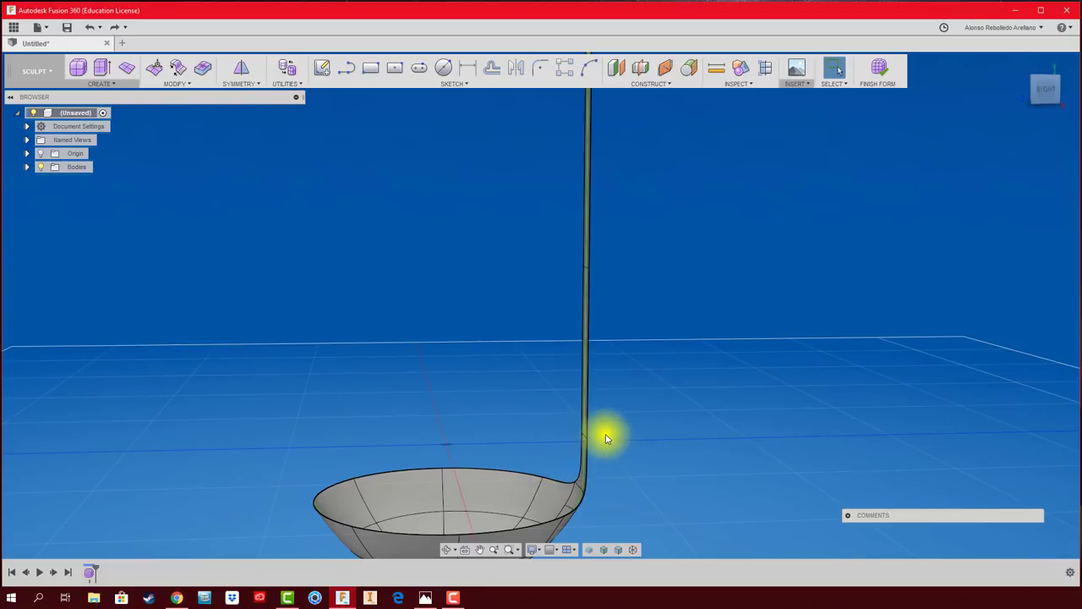
{"action": "middle_click_drag", "start_coordinate": [604, 435], "coordinate": [609, 415], "text": "shift"}
{"action": "left_click_drag", "start_coordinate": [609, 415], "coordinate": [560, 454]}
{"action": "middle_click_drag", "start_coordinate": [560, 454], "coordinate": [648, 443], "text": "shift"}
{"action": "left_click", "coordinate": [647, 442]}
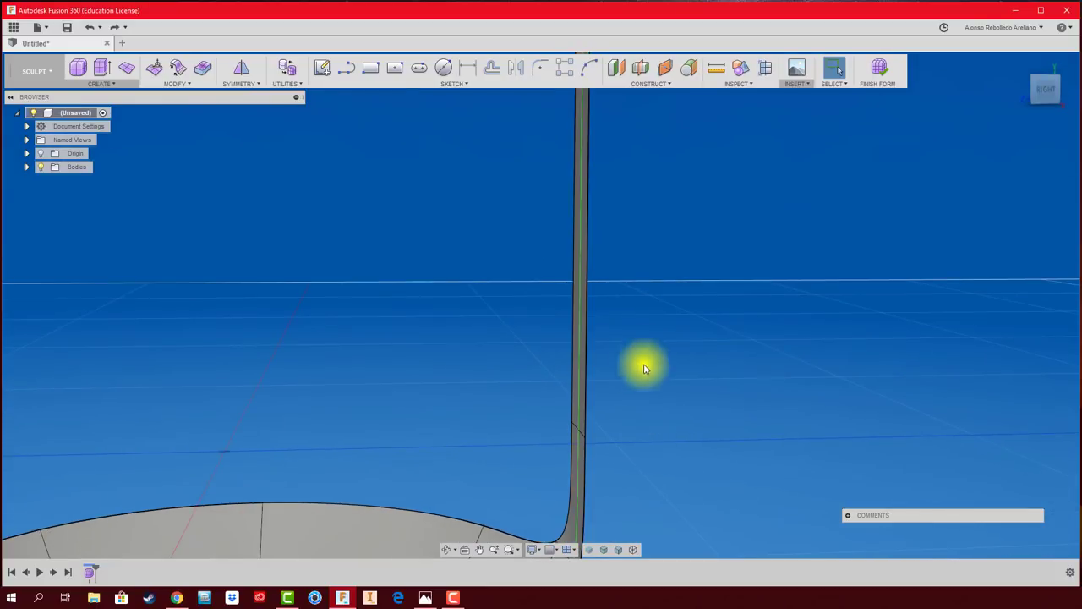
{"action": "left_click_drag", "start_coordinate": [673, 307], "coordinate": [575, 452]}
{"action": "middle_click_drag", "start_coordinate": [676, 407], "coordinate": [724, 314], "text": "shift"}
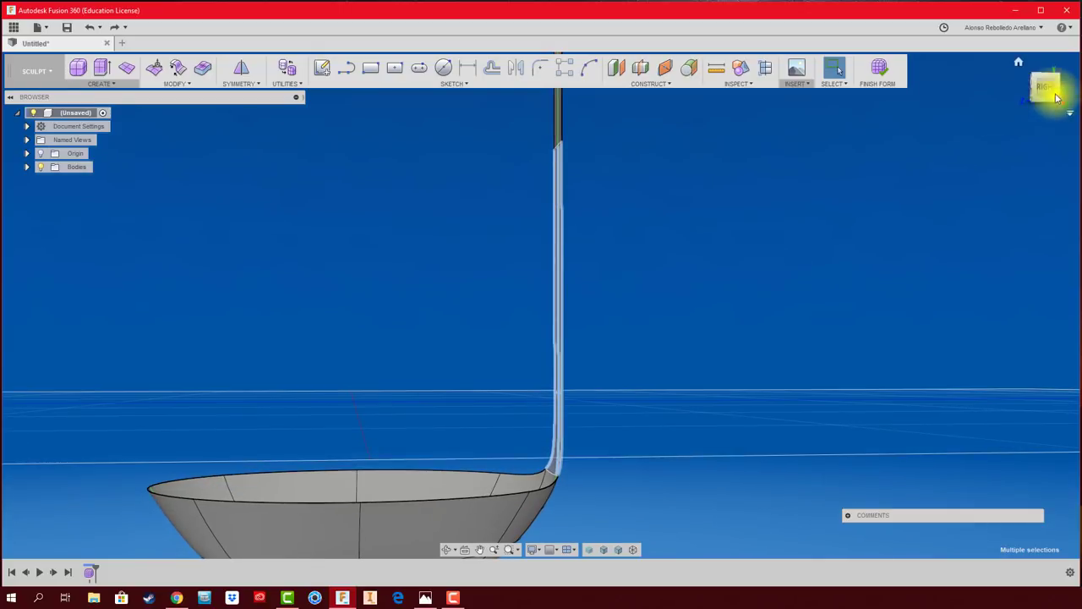
{"action": "left_click", "coordinate": [1047, 91]}
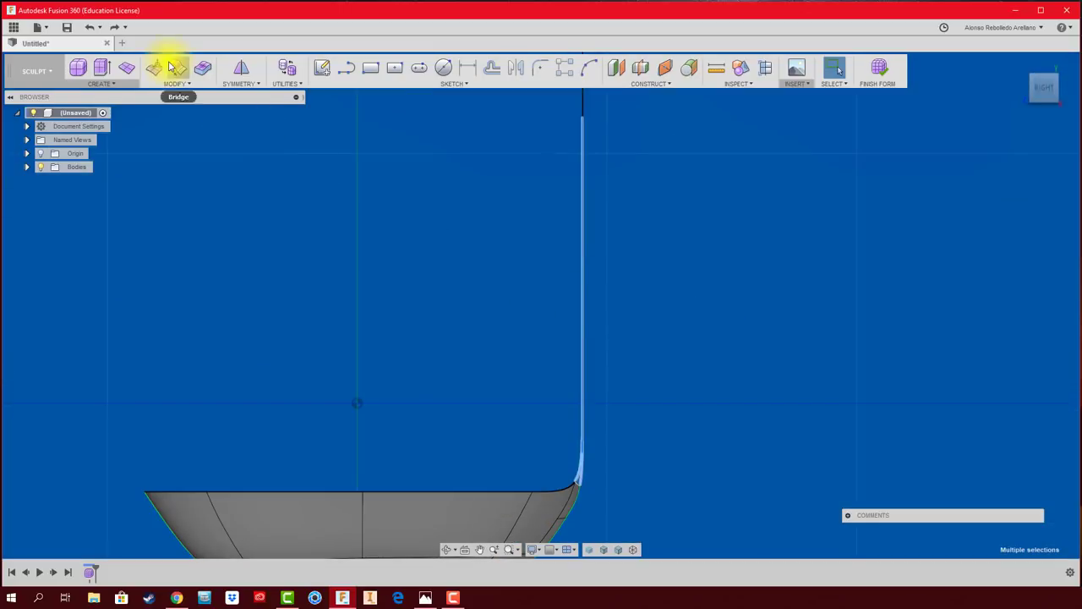
Bend the handle's lower section outward about 12.3° with Edit Form and confirm.
{"action": "left_click", "coordinate": [154, 68]}
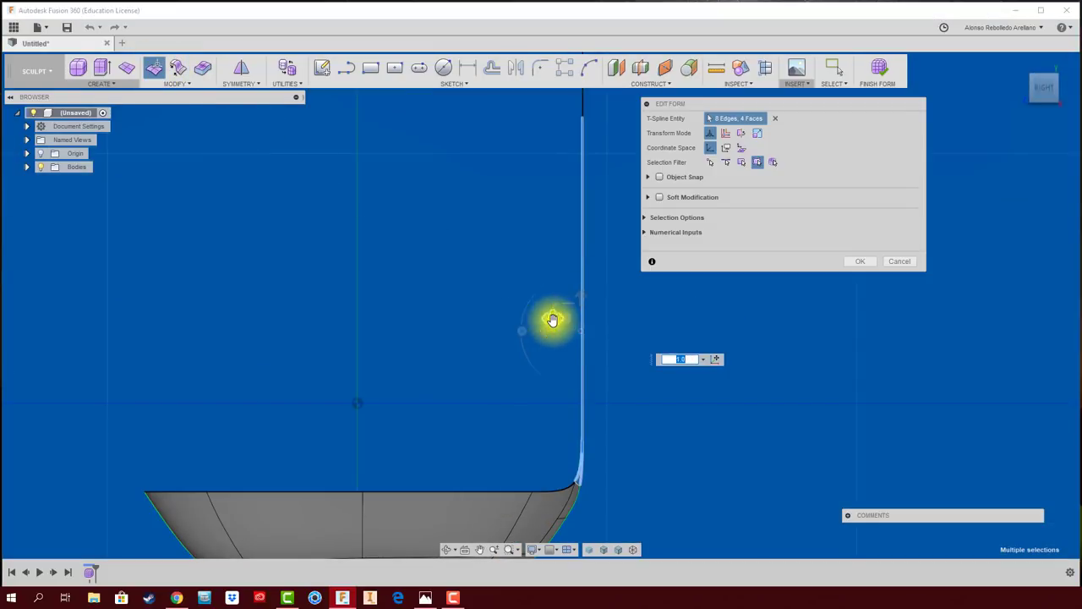
{"action": "mouse_move", "coordinate": [548, 321]}
{"action": "left_mouse_down"}
{"action": "mouse_move", "coordinate": [425, 312]}
{"action": "mouse_move", "coordinate": [587, 309]}
{"action": "mouse_move", "coordinate": [529, 336]}
{"action": "mouse_move", "coordinate": [495, 256]}
{"action": "mouse_move", "coordinate": [542, 339]}
{"action": "left_mouse_up"}
{"action": "scroll", "coordinate": [537, 339], "scroll_direction": "down", "scroll_amount": 2}
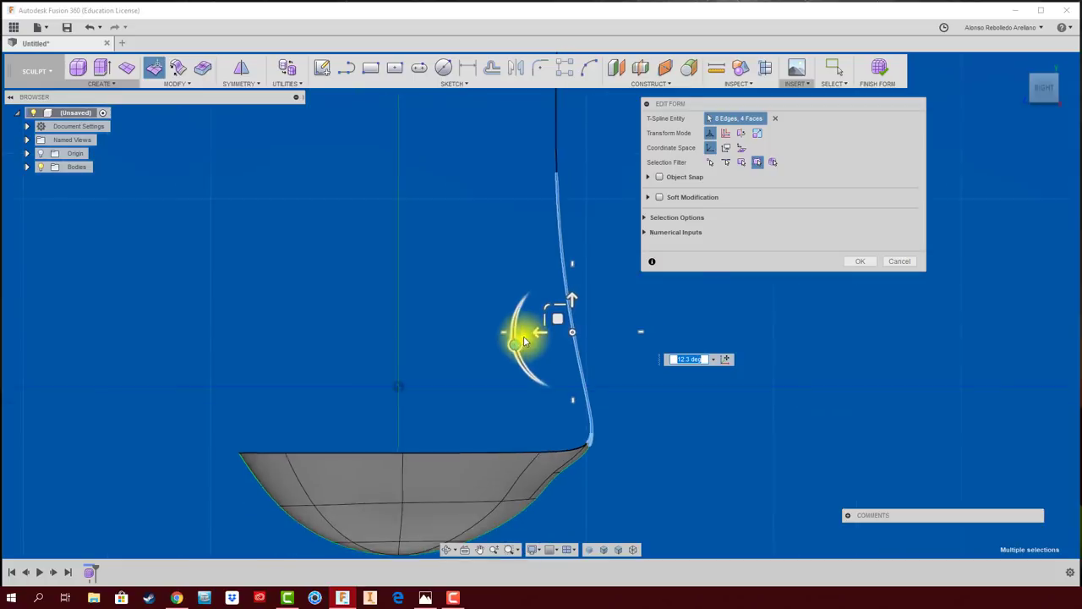
{"action": "scroll", "coordinate": [520, 338], "scroll_direction": "down", "scroll_amount": 1}
{"action": "scroll", "coordinate": [558, 468], "scroll_direction": "up", "scroll_amount": 2}
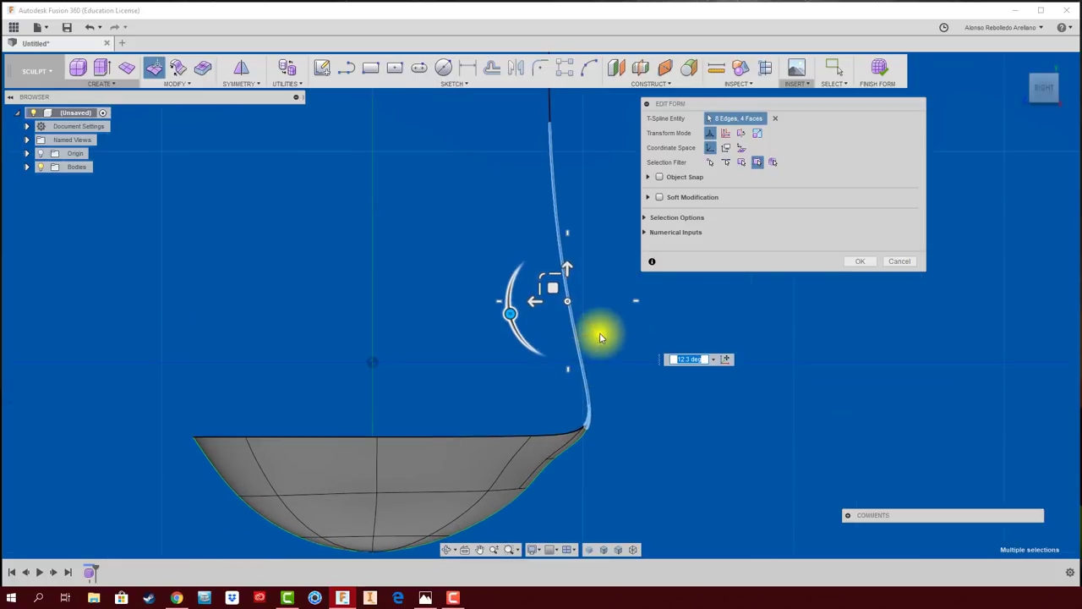
{"action": "scroll", "coordinate": [599, 337], "scroll_direction": "down", "scroll_amount": 1}
{"action": "scroll", "coordinate": [577, 418], "scroll_direction": "down", "scroll_amount": 1}
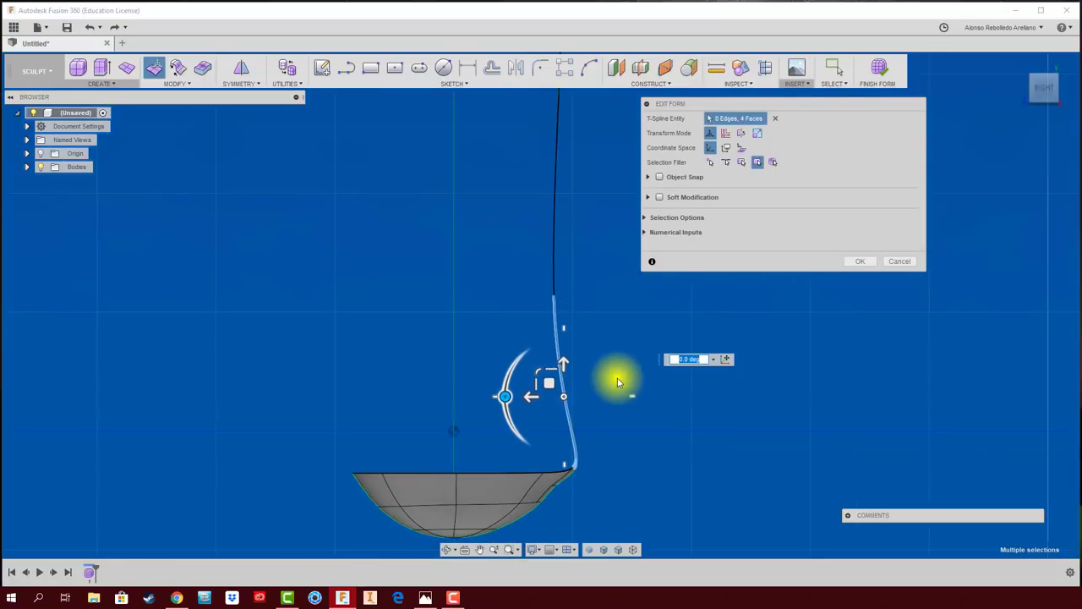
{"action": "left_click", "coordinate": [863, 266]}
{"action": "scroll", "coordinate": [592, 447], "scroll_direction": "down", "scroll_amount": 1}
{"action": "scroll", "coordinate": [602, 222], "scroll_direction": "up", "scroll_amount": 3}
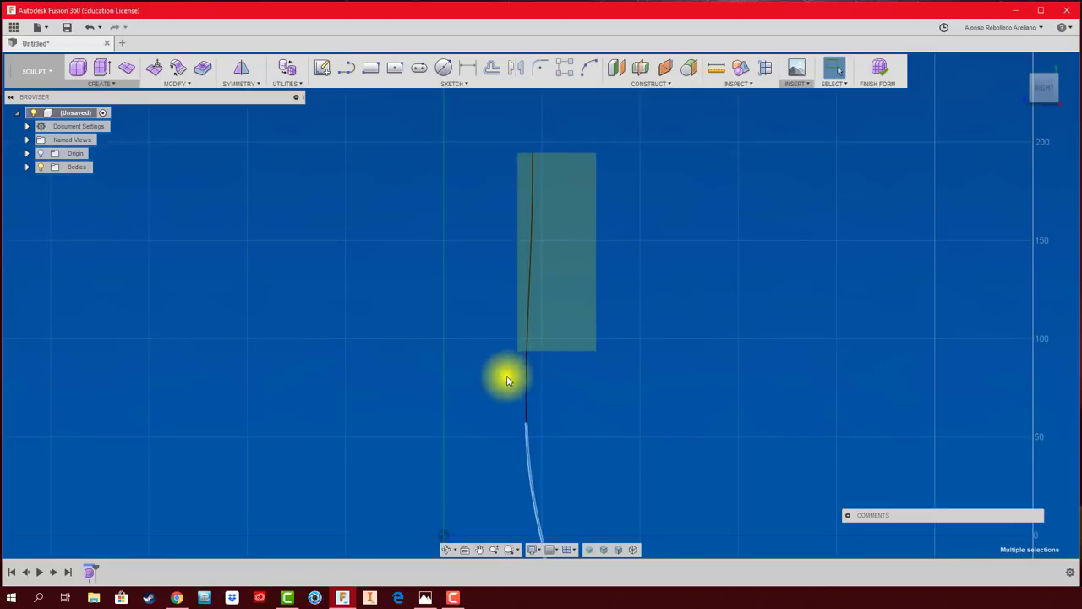
Tilt the upper handle about 8° and shift the middle section about 5 mm.
{"action": "left_click", "coordinate": [527, 392]}
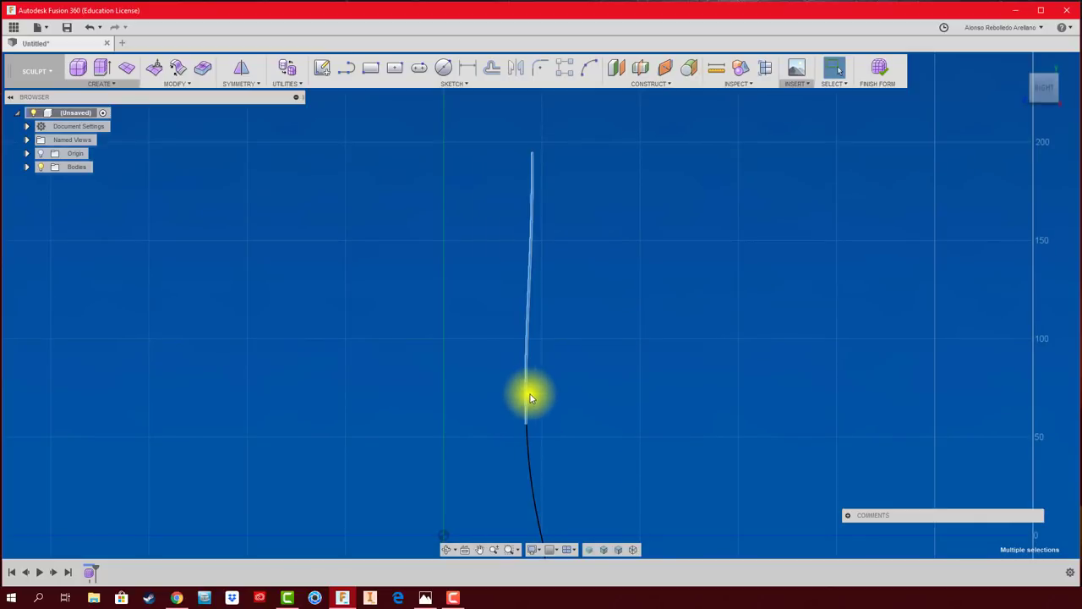
{"action": "left_click", "coordinate": [157, 70]}
{"action": "left_click_drag", "start_coordinate": [470, 274], "coordinate": [474, 269]}
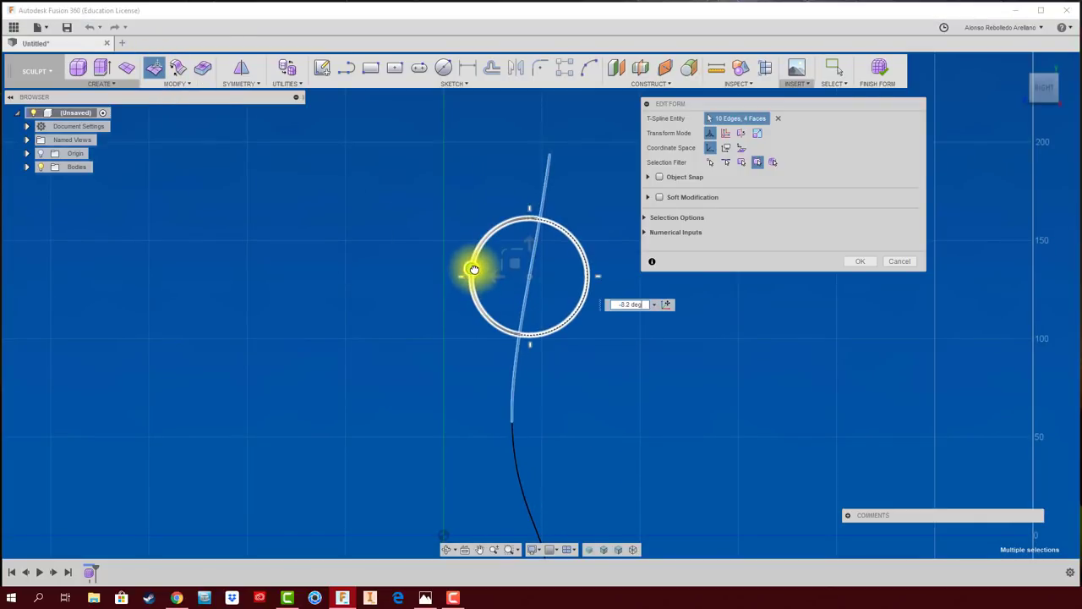
{"action": "middle_click_drag", "start_coordinate": [541, 406], "coordinate": [559, 322]}
{"action": "left_click", "coordinate": [519, 378]}
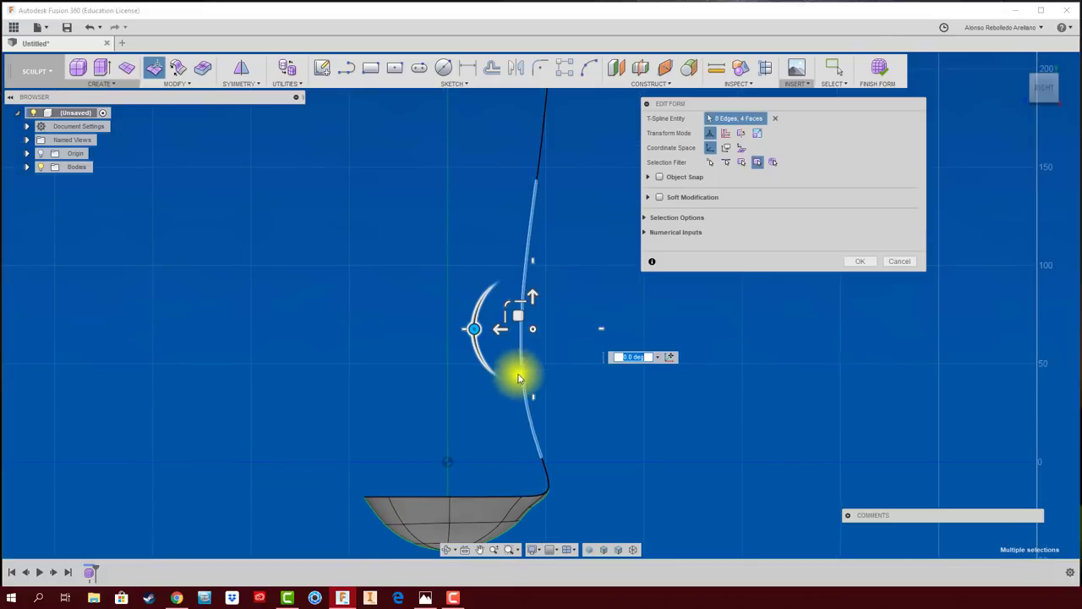
{"action": "left_click_drag", "start_coordinate": [504, 330], "coordinate": [515, 329]}
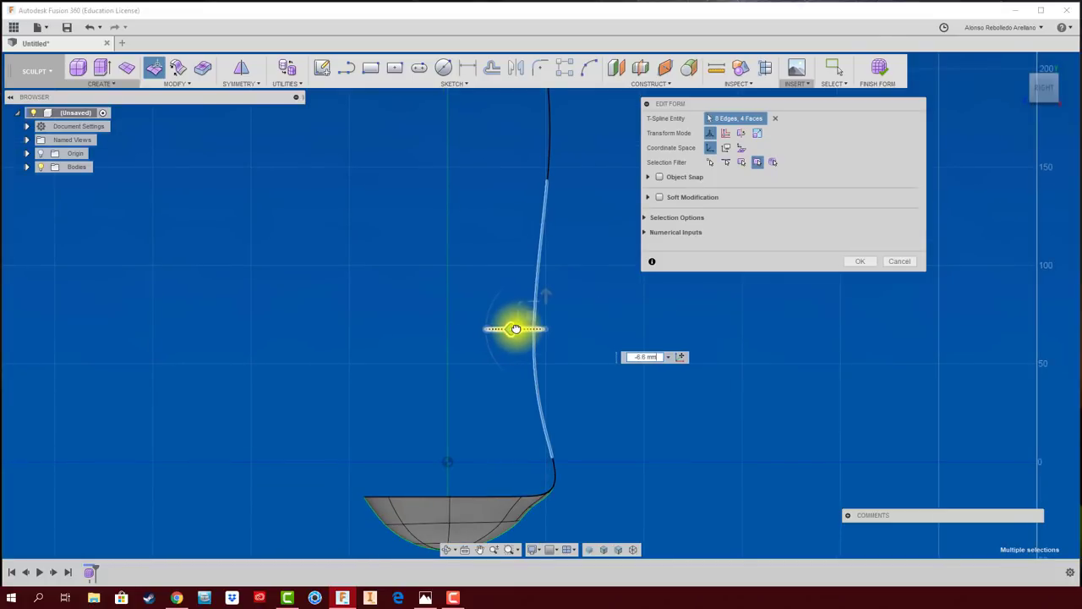
Push the handle's top tip outward a few millimetres.
{"action": "middle_click_drag", "start_coordinate": [574, 120], "coordinate": [575, 221]}
{"action": "left_click", "coordinate": [520, 262]}
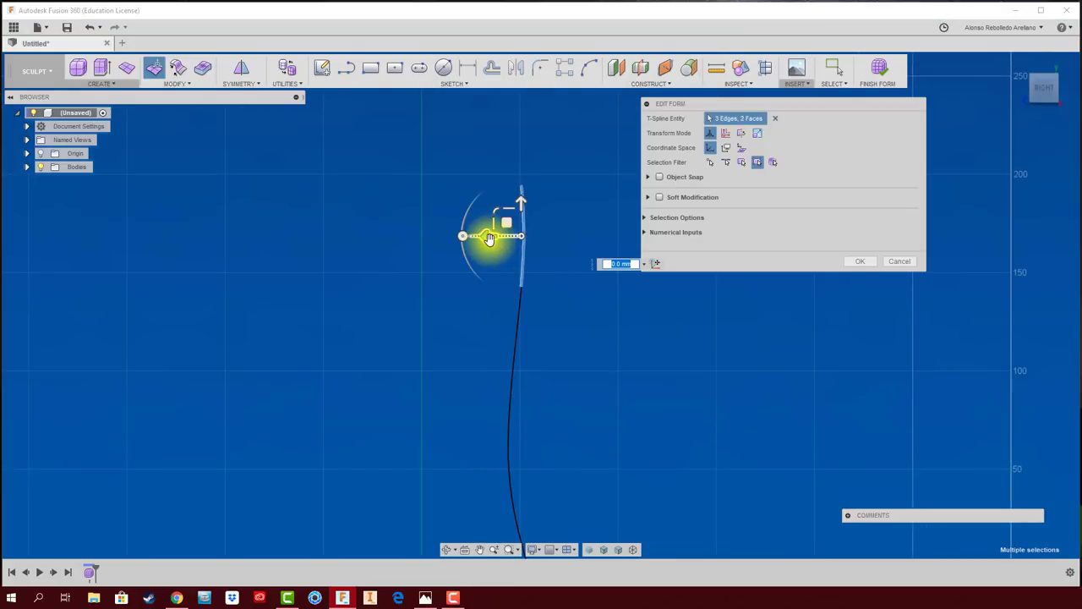
{"action": "left_click_drag", "start_coordinate": [489, 238], "coordinate": [496, 236]}
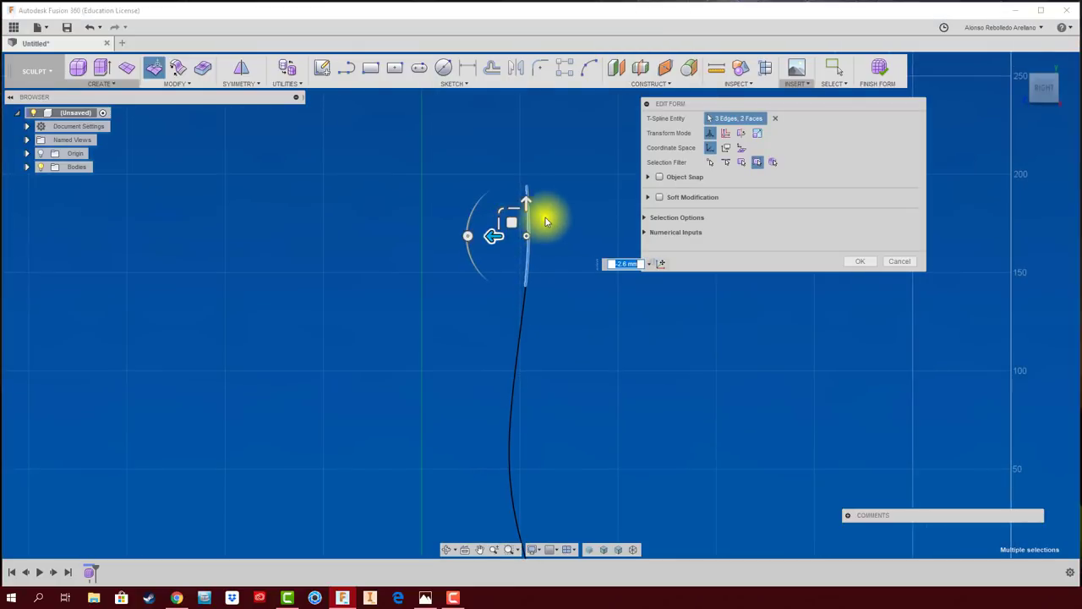
{"action": "left_click", "coordinate": [544, 218]}
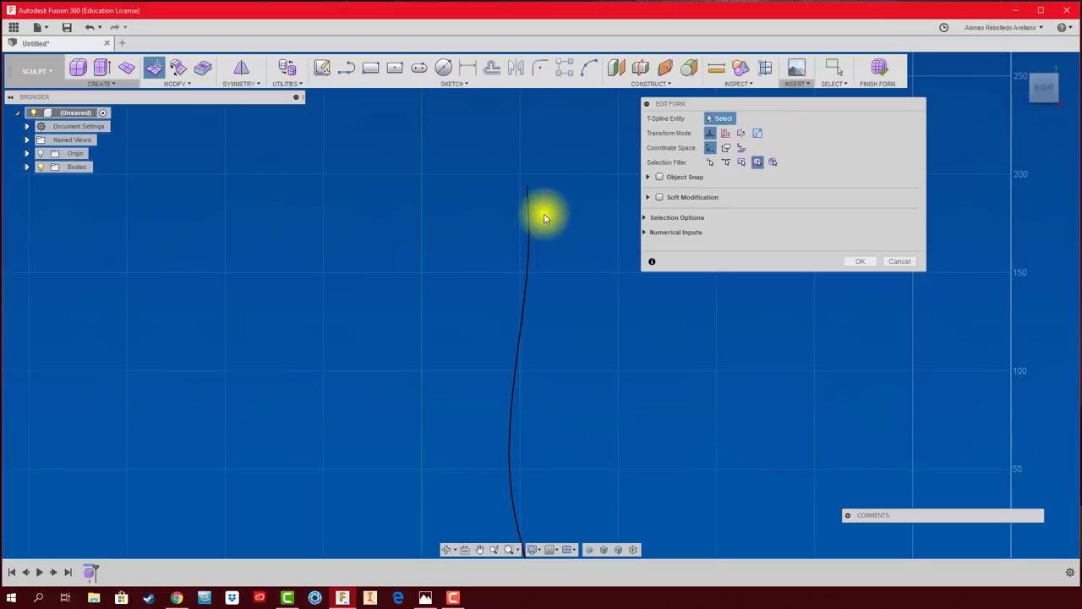
Commit the handle edits and select the bowl face strip at the handle joint for reshaping.
{"action": "left_click", "coordinate": [860, 261]}
{"action": "scroll", "coordinate": [503, 389], "scroll_direction": "down", "scroll_amount": 2}
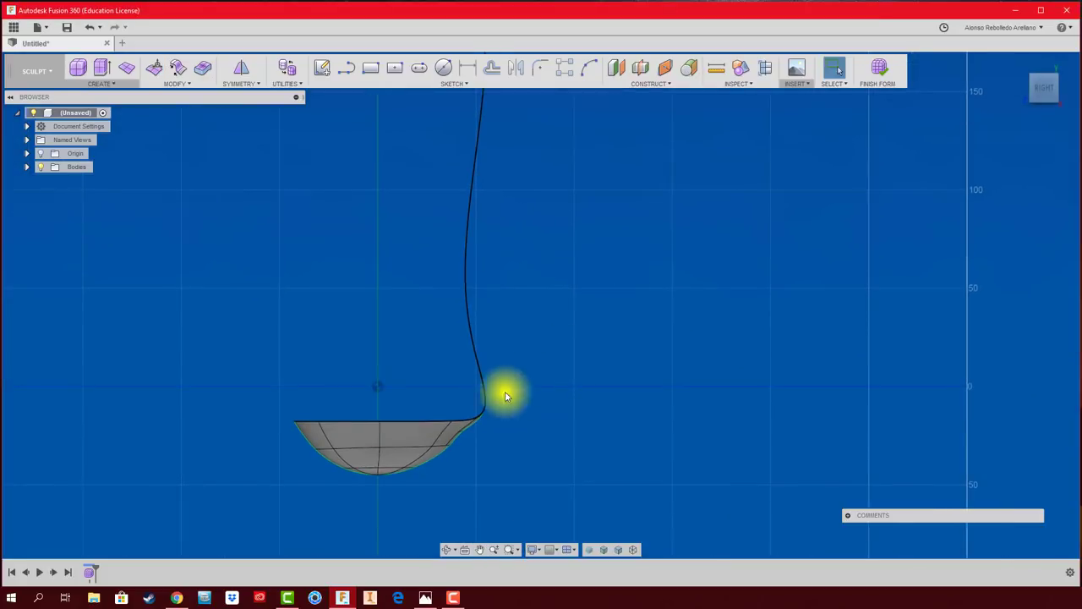
{"action": "scroll", "coordinate": [442, 432], "scroll_direction": "up", "scroll_amount": 3}
{"action": "scroll", "coordinate": [459, 455], "scroll_direction": "up", "scroll_amount": 3}
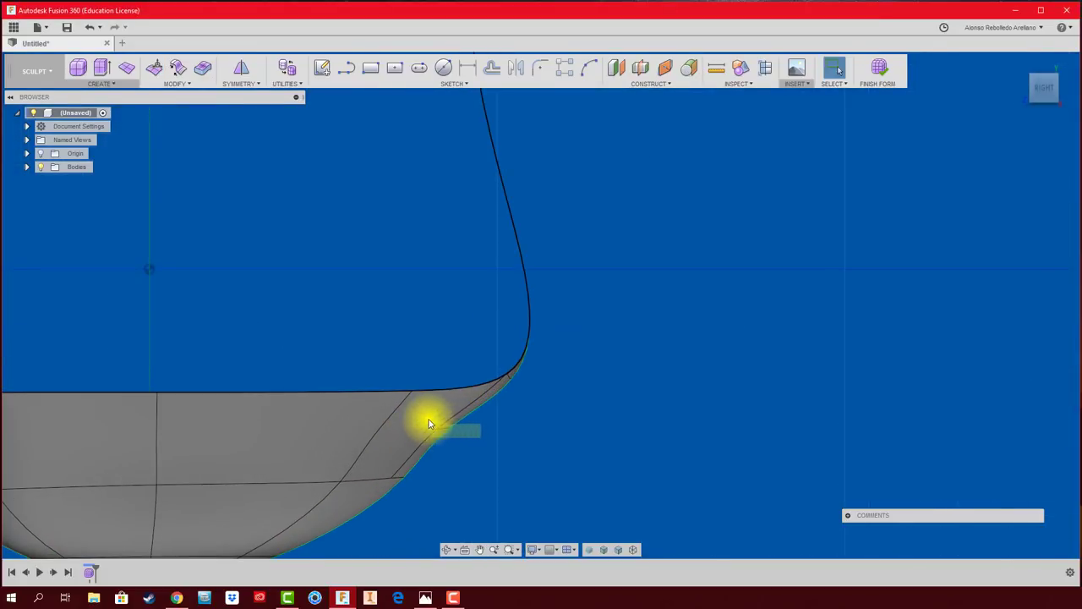
{"action": "double_click", "coordinate": [429, 430]}
{"action": "left_click", "coordinate": [163, 74]}
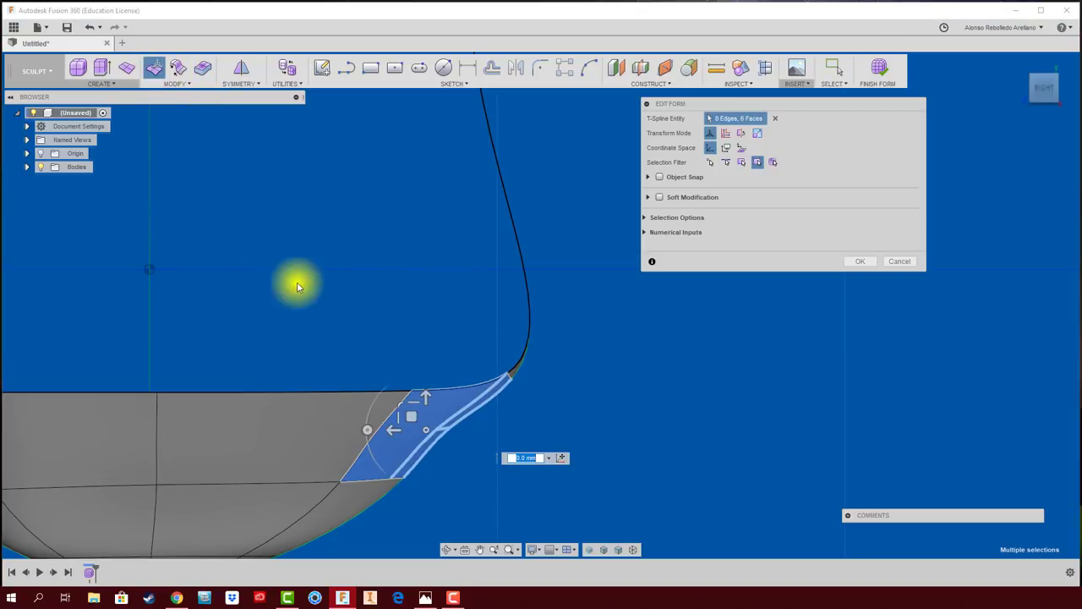
Select the joint faces and the edge where the bowl meets the handle.
{"action": "double_click", "coordinate": [508, 372], "text": "shift"}
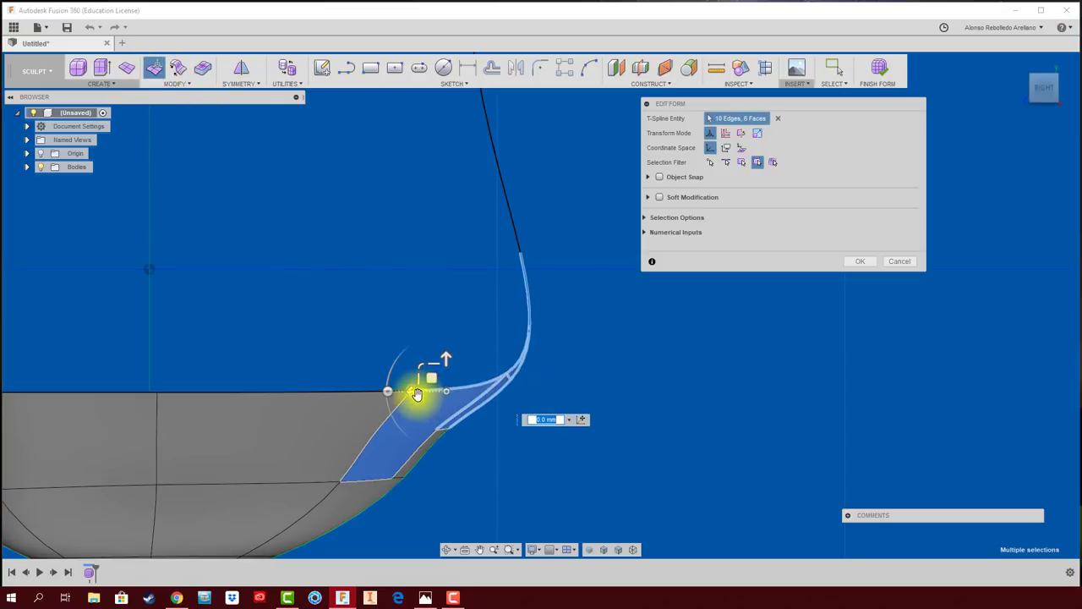
{"action": "left_click_drag", "start_coordinate": [562, 481], "coordinate": [448, 343]}
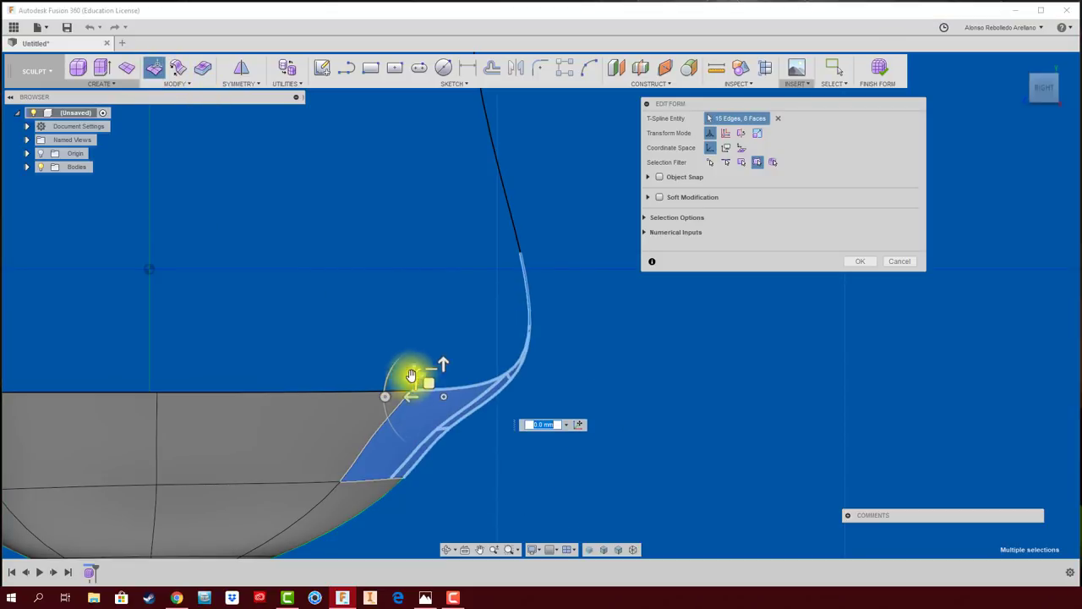
{"action": "left_click", "coordinate": [389, 391], "text": "shift"}
{"action": "left_click", "coordinate": [497, 347], "text": "ctrl"}
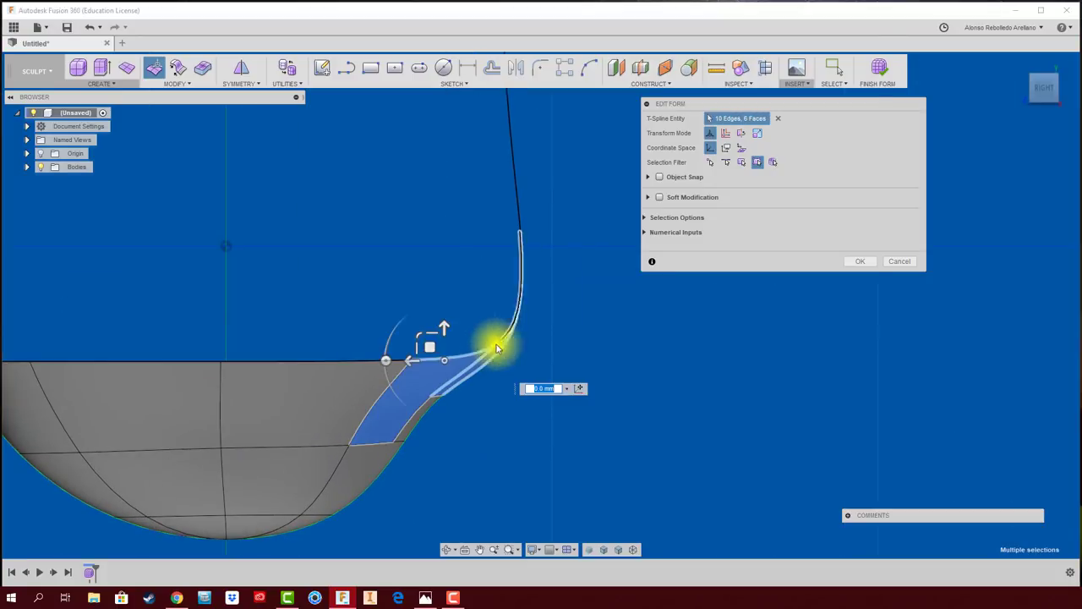
{"action": "left_click_drag", "start_coordinate": [426, 292], "coordinate": [595, 431], "text": "shift"}
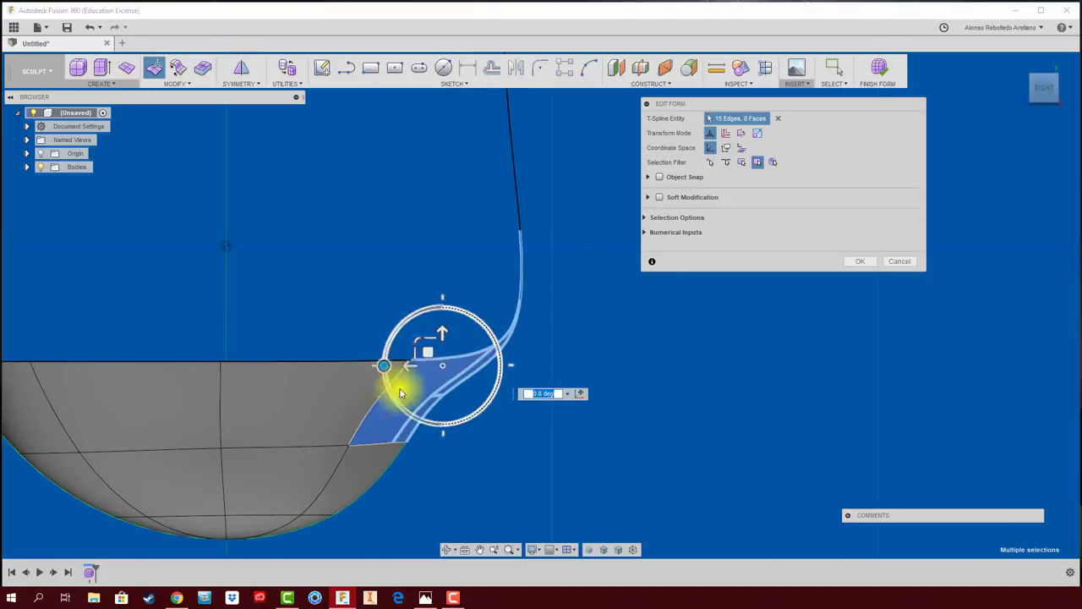
{"action": "left_click", "coordinate": [439, 400]}
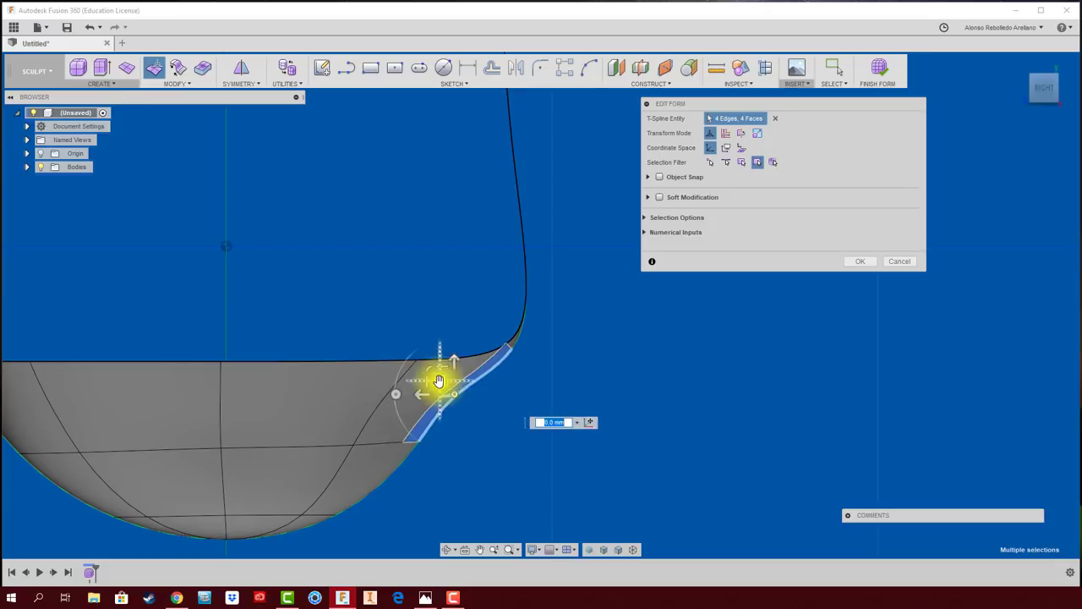
{"action": "left_click", "coordinate": [448, 423]}
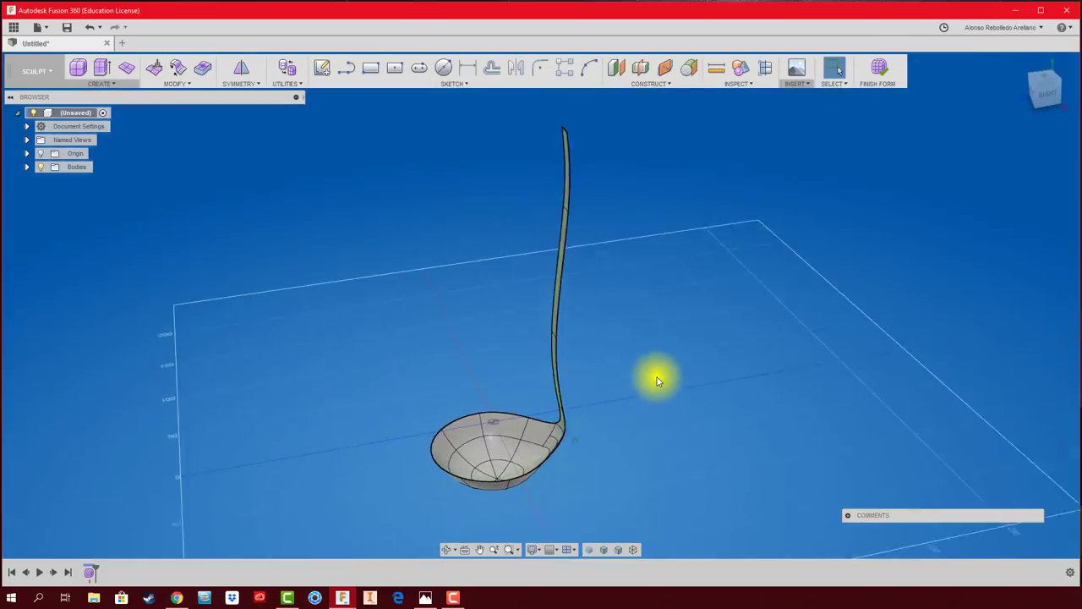
{"action": "middle_click_drag", "start_coordinate": [658, 380], "coordinate": [590, 203], "text": "shift"}
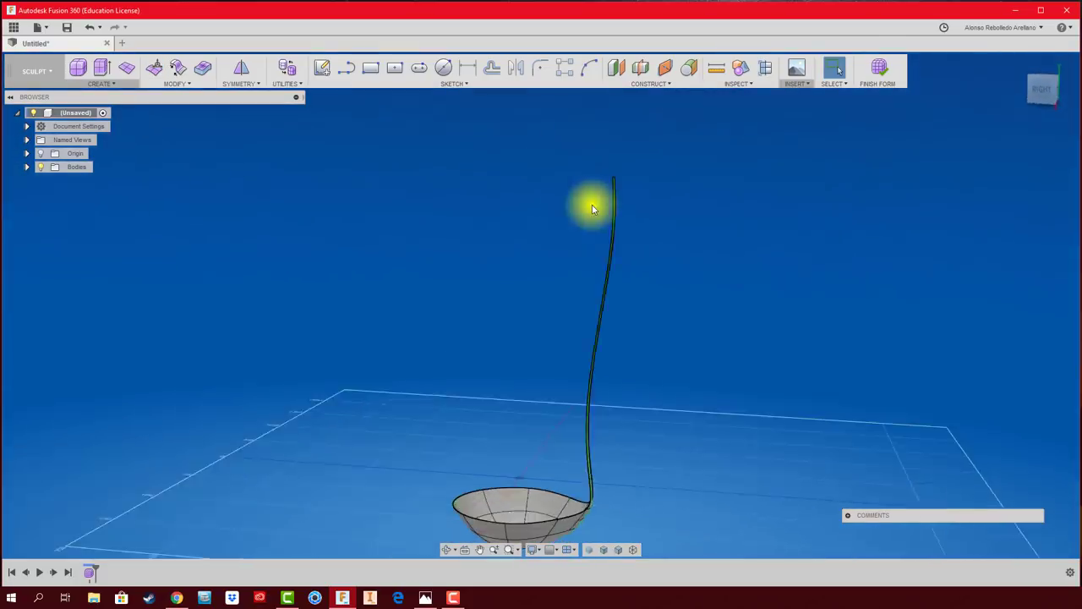
Rotate the upper handle edges about -3.6° in Right view and confirm.
{"action": "left_click", "coordinate": [1045, 90]}
{"action": "right_click_drag", "start_coordinate": [605, 207], "coordinate": [620, 161]}
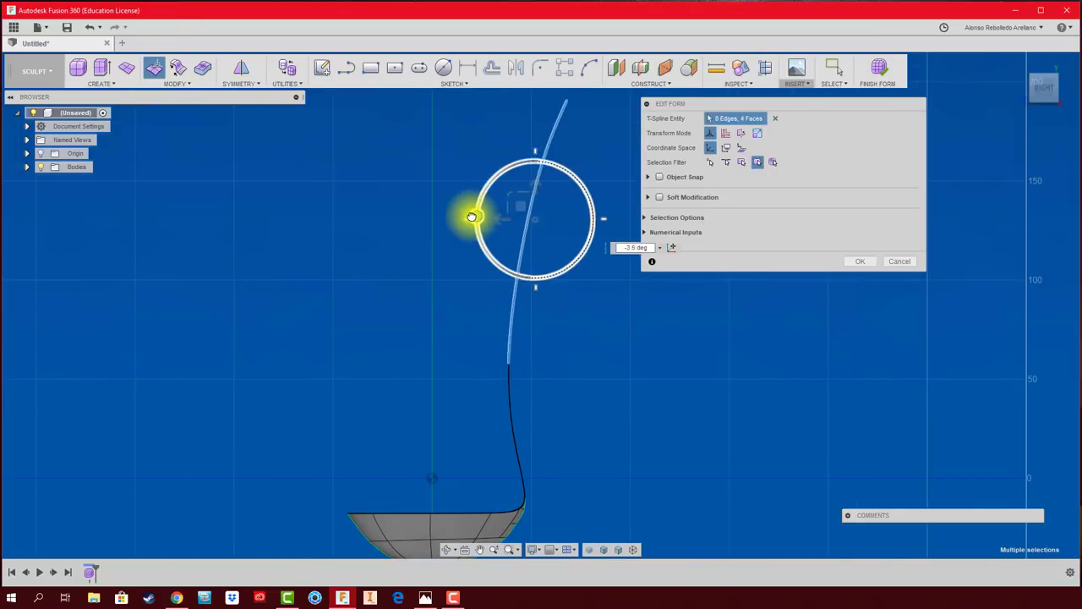
{"action": "left_click_drag", "start_coordinate": [550, 473], "coordinate": [434, 394], "text": "shift"}
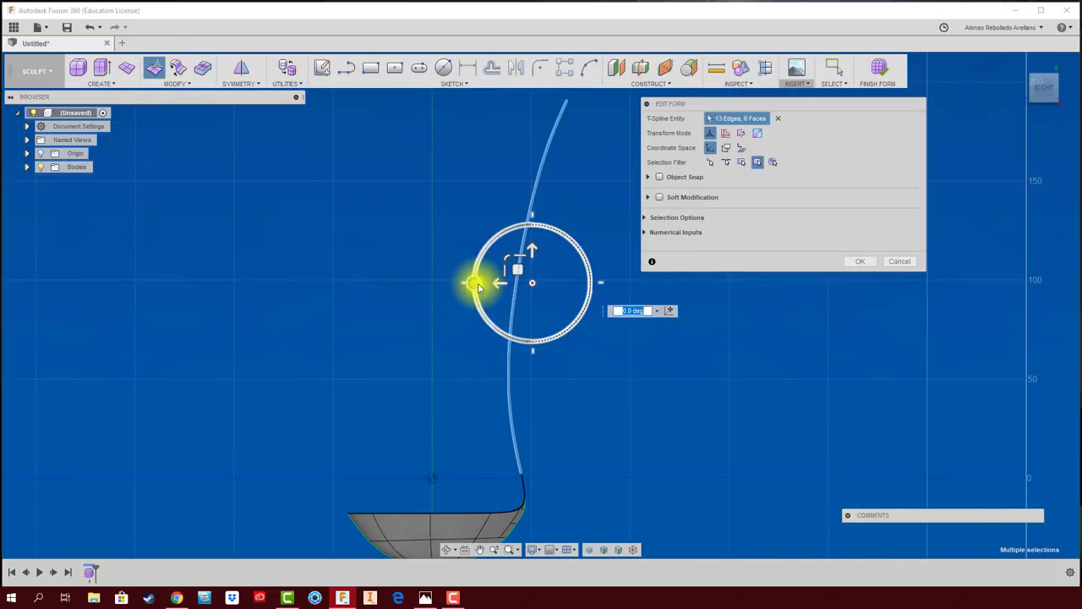
{"action": "left_click", "coordinate": [858, 263]}
{"action": "mouse_move", "coordinate": [666, 373]}
{"action": "middle_mouse_down", "text": "shift"}
{"action": "mouse_move", "coordinate": [620, 293]}
{"action": "mouse_move", "coordinate": [558, 331]}
{"action": "mouse_move", "coordinate": [718, 218]}
{"action": "mouse_move", "coordinate": [710, 234]}
{"action": "mouse_move", "coordinate": [576, 316]}
{"action": "mouse_move", "coordinate": [706, 274]}
{"action": "mouse_move", "coordinate": [648, 329]}
{"action": "mouse_move", "coordinate": [633, 321]}
{"action": "middle_mouse_up", "text": "shift"}
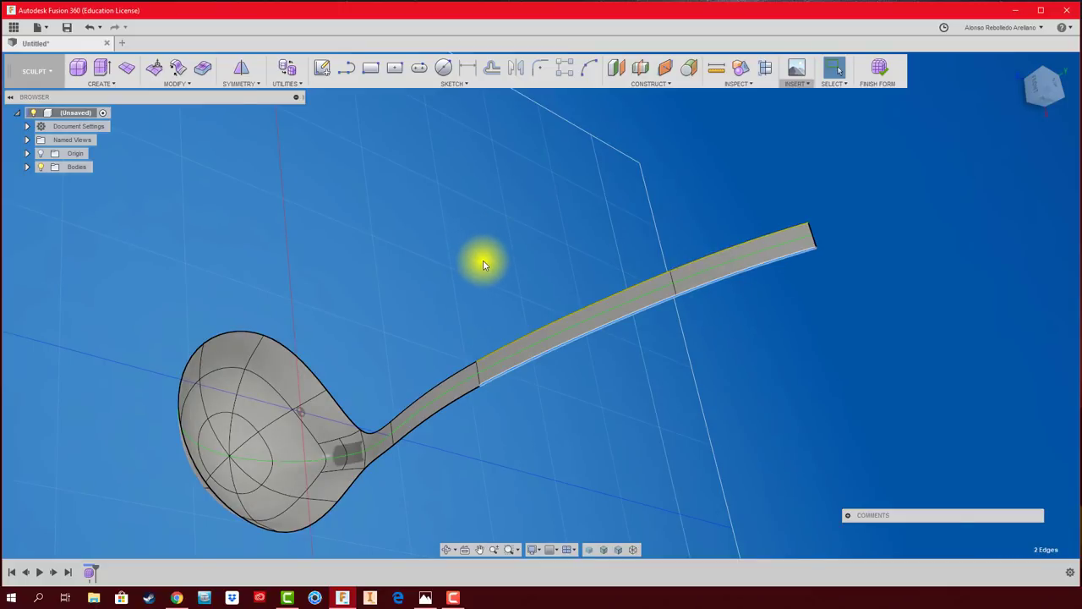
Move a handle edge about 0.9 mm with Edit Form.
{"action": "left_click", "coordinate": [154, 67]}
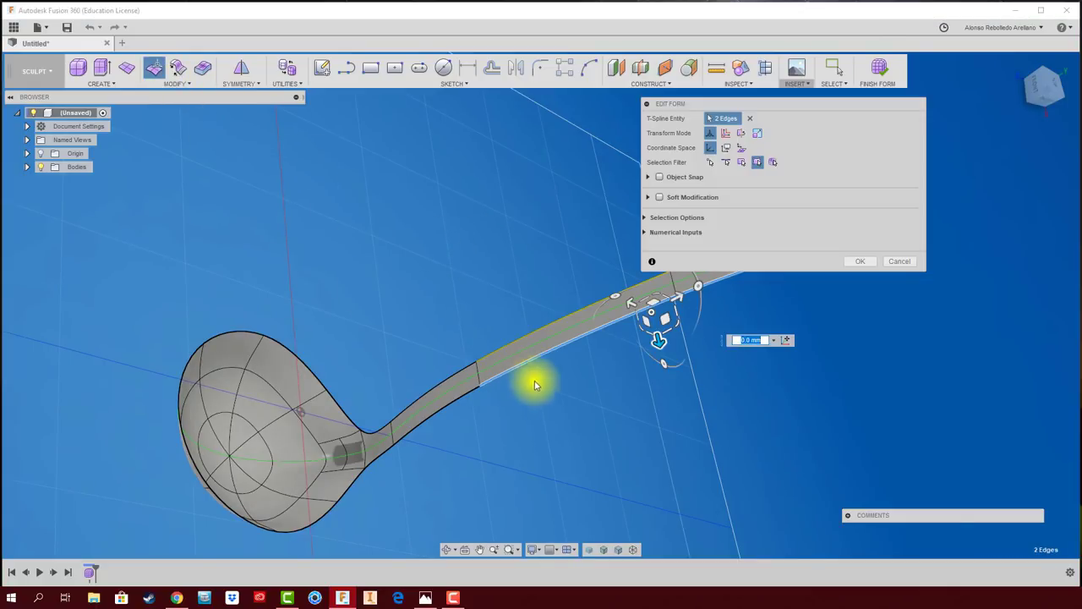
{"action": "left_click_drag", "start_coordinate": [660, 342], "coordinate": [664, 353]}
{"action": "middle_click_drag", "start_coordinate": [599, 391], "coordinate": [504, 375], "text": "shift"}
{"action": "left_click", "coordinate": [515, 326]}
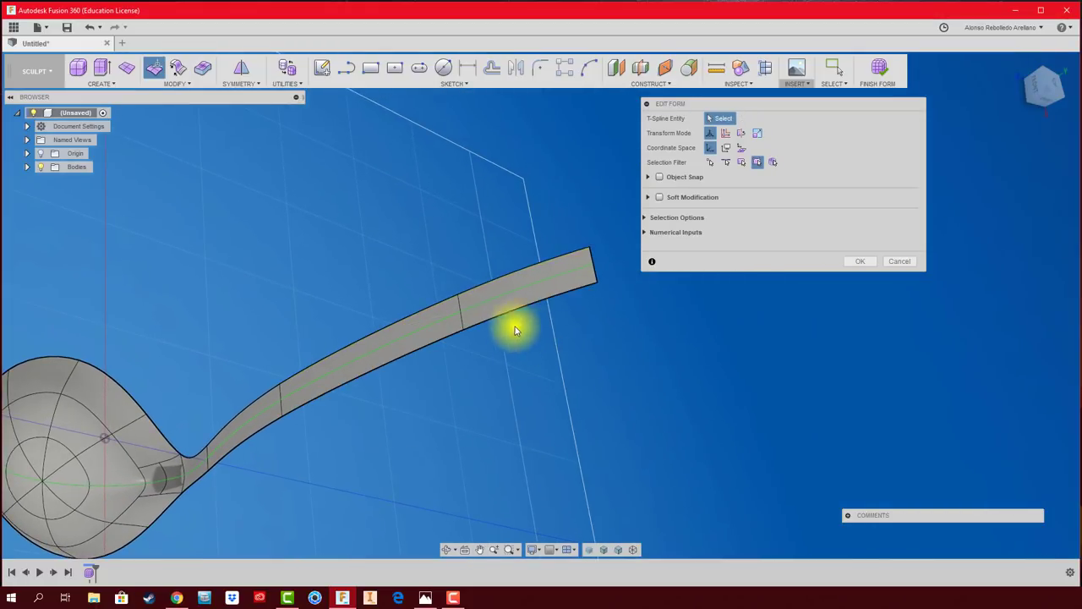
Move the handle's top edge 2.5 mm to thicken it and confirm.
{"action": "left_click", "coordinate": [506, 280]}
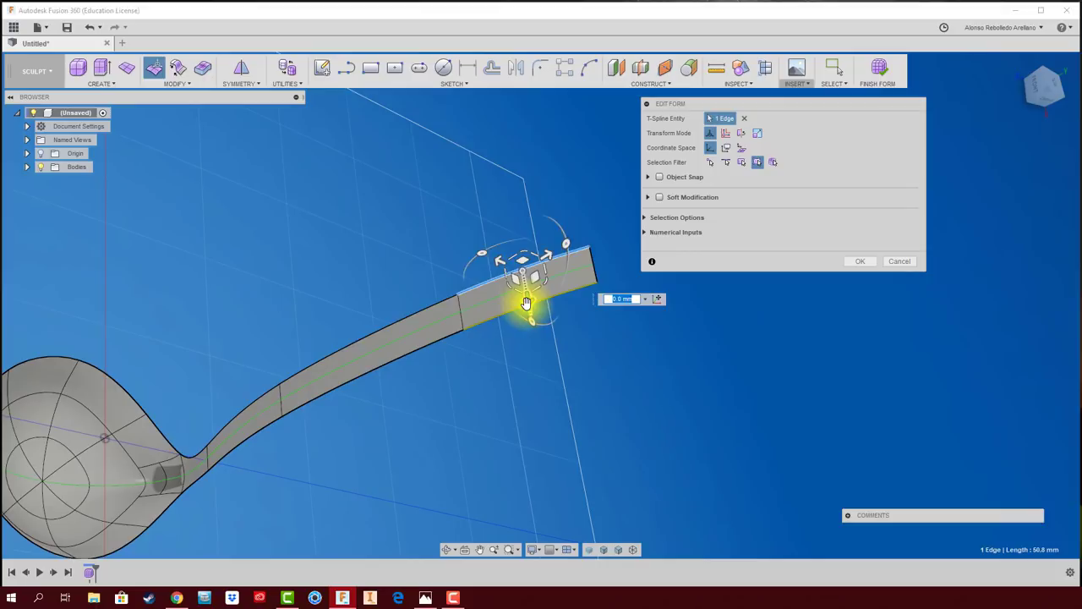
{"action": "left_click_drag", "start_coordinate": [525, 303], "coordinate": [550, 338]}
{"action": "left_click", "coordinate": [609, 314]}
{"action": "scroll", "coordinate": [608, 315], "scroll_direction": "up", "scroll_amount": 3}
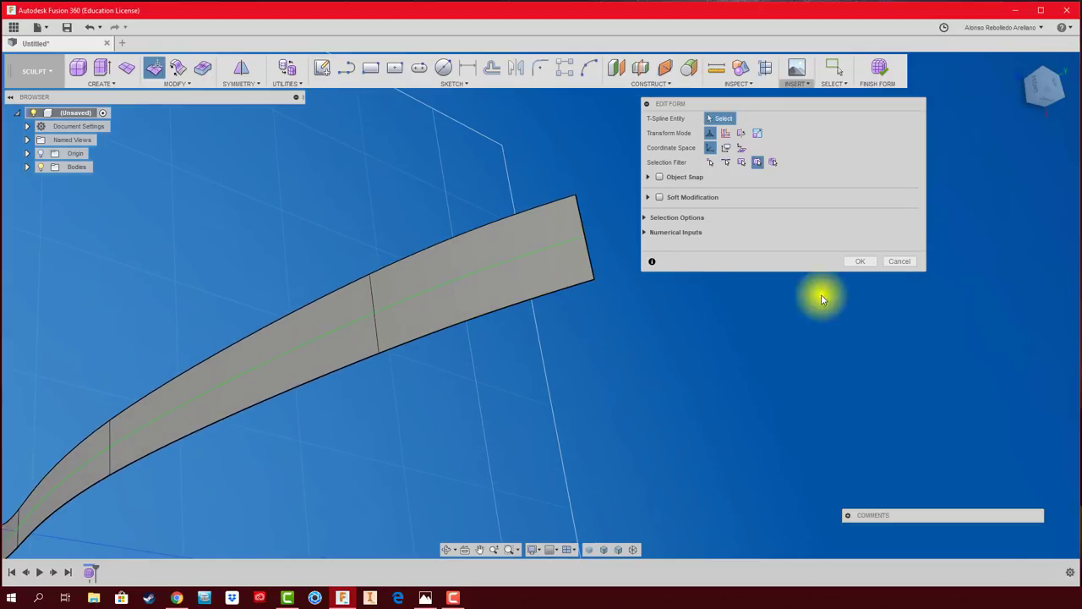
{"action": "left_click", "coordinate": [852, 263]}
{"action": "scroll", "coordinate": [684, 338], "scroll_direction": "down", "scroll_amount": 3}
{"action": "scroll", "coordinate": [645, 418], "scroll_direction": "down", "scroll_amount": 3}
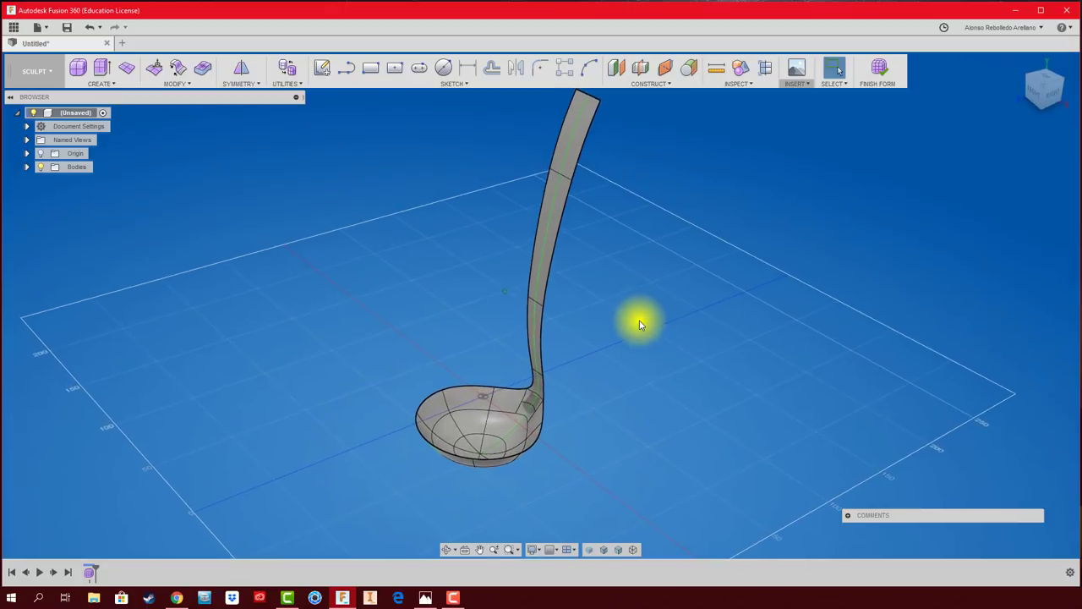
Finish the form and thicken the ladle surface into a 1.5 mm solid.
{"action": "left_click", "coordinate": [879, 69]}
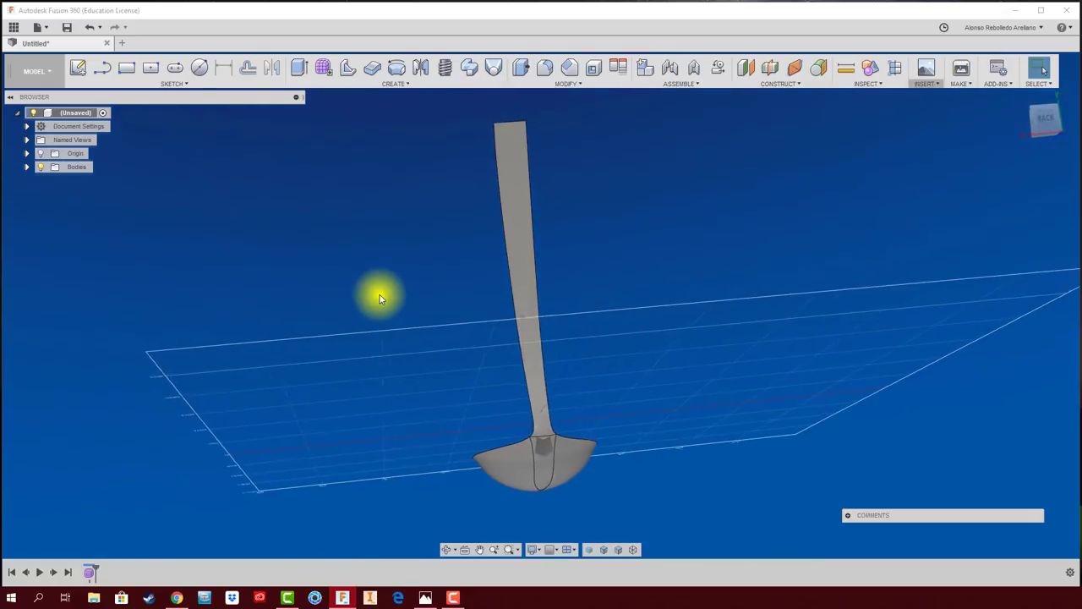
{"action": "mouse_move", "coordinate": [598, 438]}
{"action": "middle_mouse_down", "text": "shift"}
{"action": "mouse_move", "coordinate": [357, 307]}
{"action": "mouse_move", "coordinate": [362, 286]}
{"action": "middle_mouse_up", "text": "shift"}
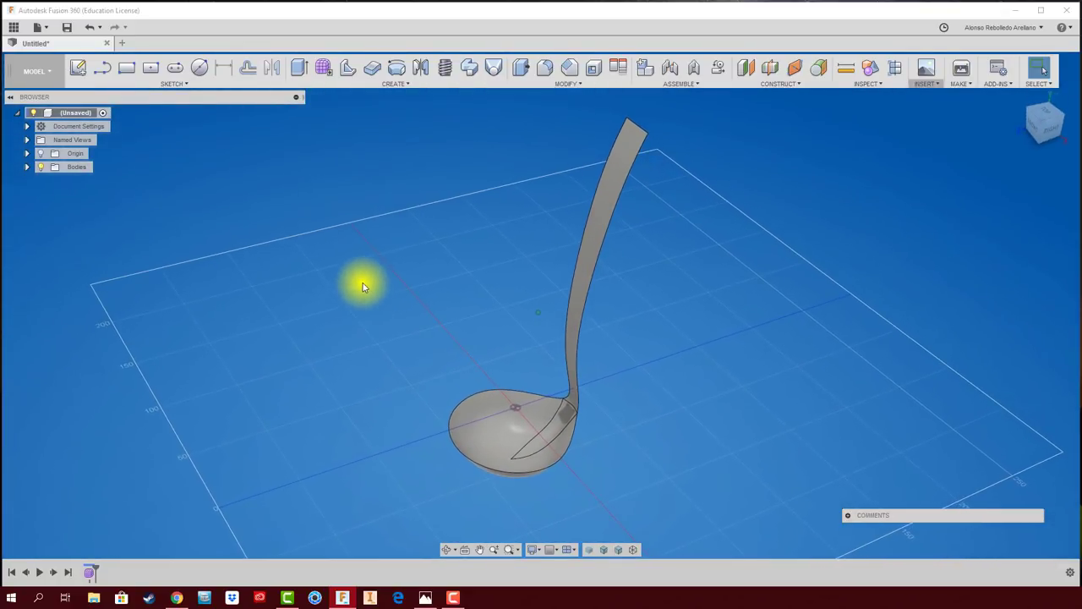
{"action": "left_click", "coordinate": [372, 71]}
{"action": "left_click", "coordinate": [562, 307]}
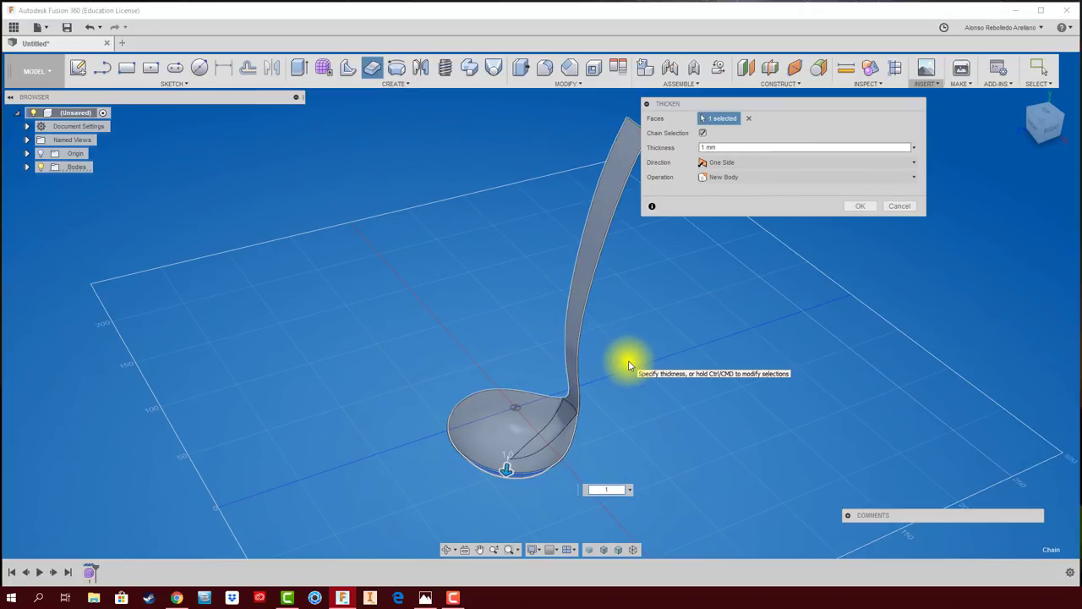
{"action": "mouse_move", "coordinate": [629, 365]}
{"action": "middle_mouse_down", "text": "shift"}
{"action": "mouse_move", "coordinate": [691, 280]}
{"action": "mouse_move", "coordinate": [718, 270]}
{"action": "middle_mouse_up", "text": "shift"}
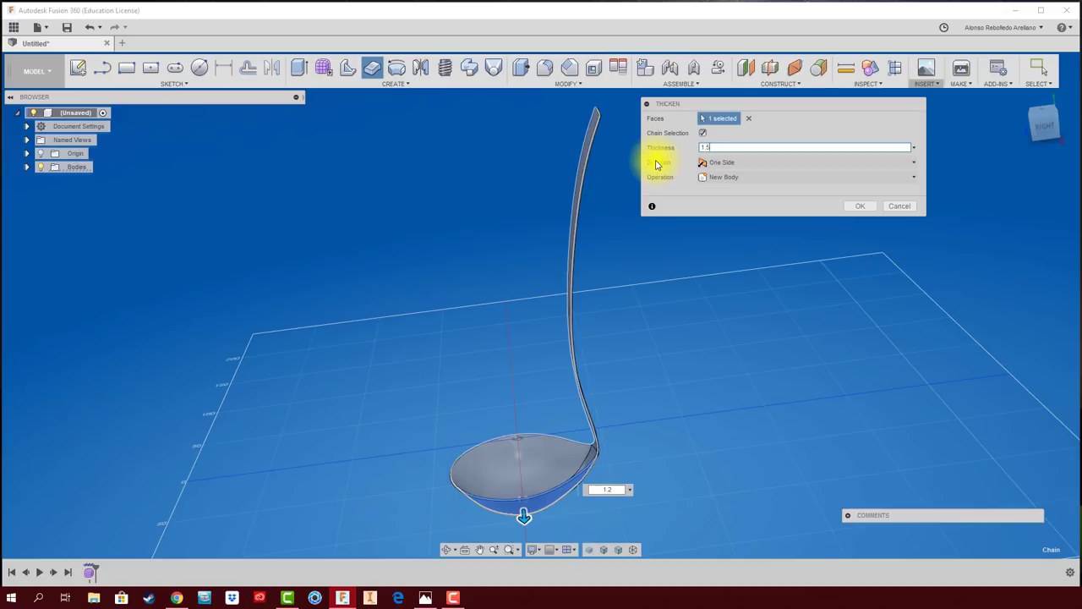
{"action": "left_click", "coordinate": [863, 208]}
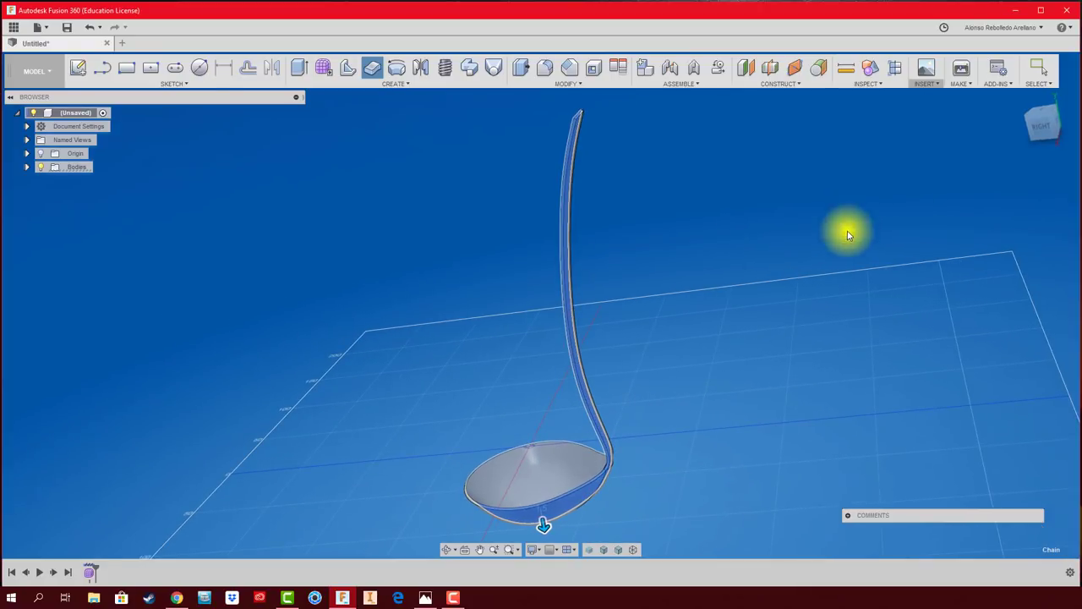
{"action": "mouse_move", "coordinate": [847, 231]}
{"action": "middle_mouse_down", "text": "shift"}
{"action": "mouse_move", "coordinate": [790, 297]}
{"action": "mouse_move", "coordinate": [784, 227]}
{"action": "middle_mouse_up", "text": "shift"}
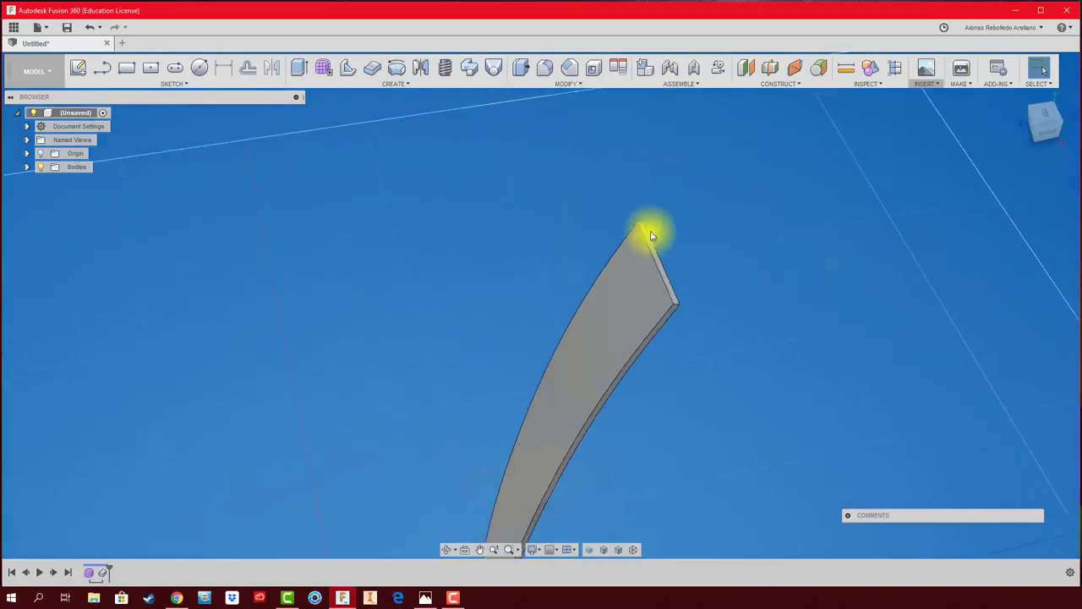
Fillet the handle's end edge with a 2 mm radius.
{"action": "left_click", "coordinate": [544, 68]}
{"action": "left_click", "coordinate": [345, 116]}
{"action": "type", "text": "2"}
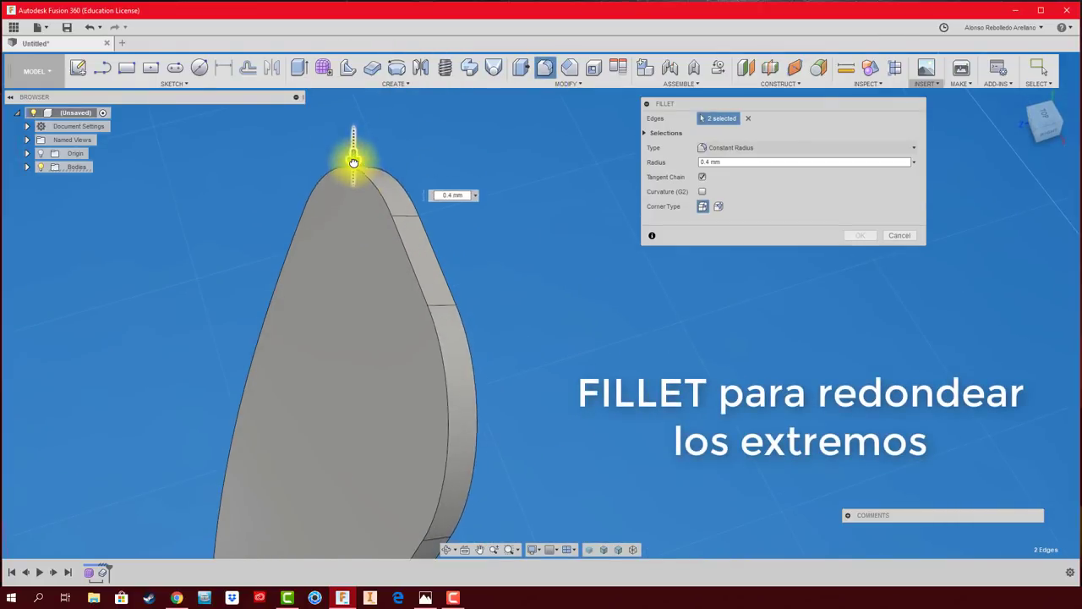
{"action": "left_click", "coordinate": [860, 235]}
{"action": "scroll", "coordinate": [600, 333], "scroll_direction": "down", "scroll_amount": 10}
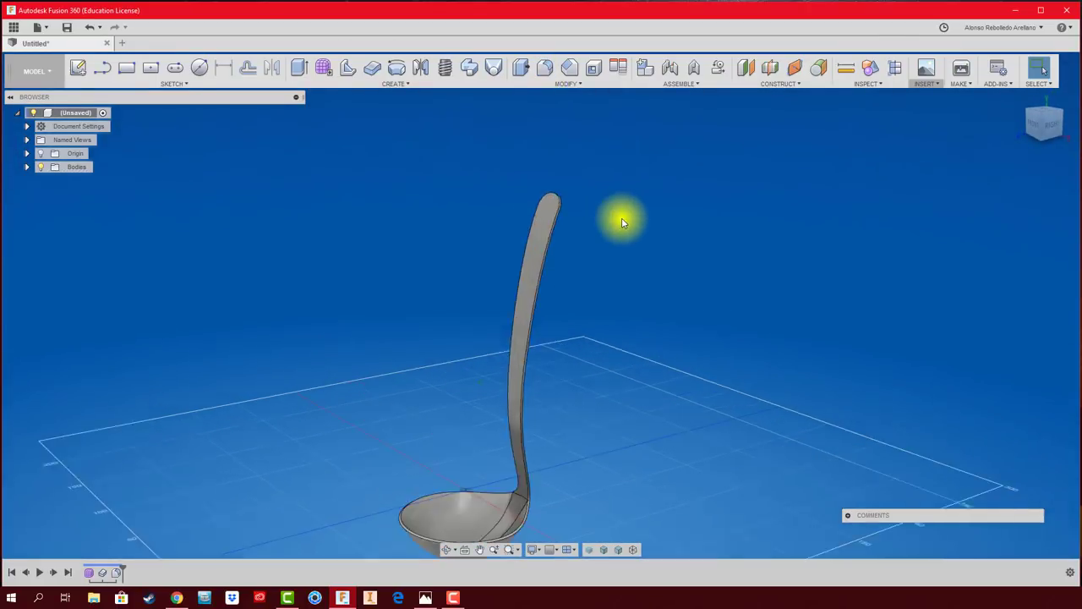
{"action": "scroll", "coordinate": [292, 210], "scroll_direction": "down", "scroll_amount": 3}
Sketch a construction centre line down the handle tip on the front plane.
{"action": "left_click", "coordinate": [515, 431]}
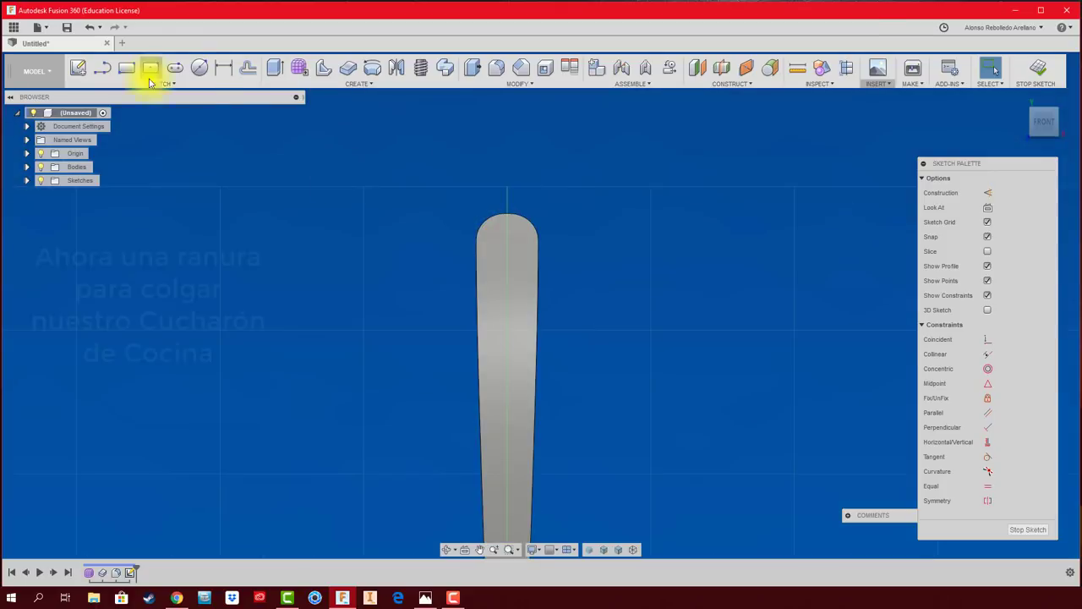
{"action": "left_click", "coordinate": [175, 68]}
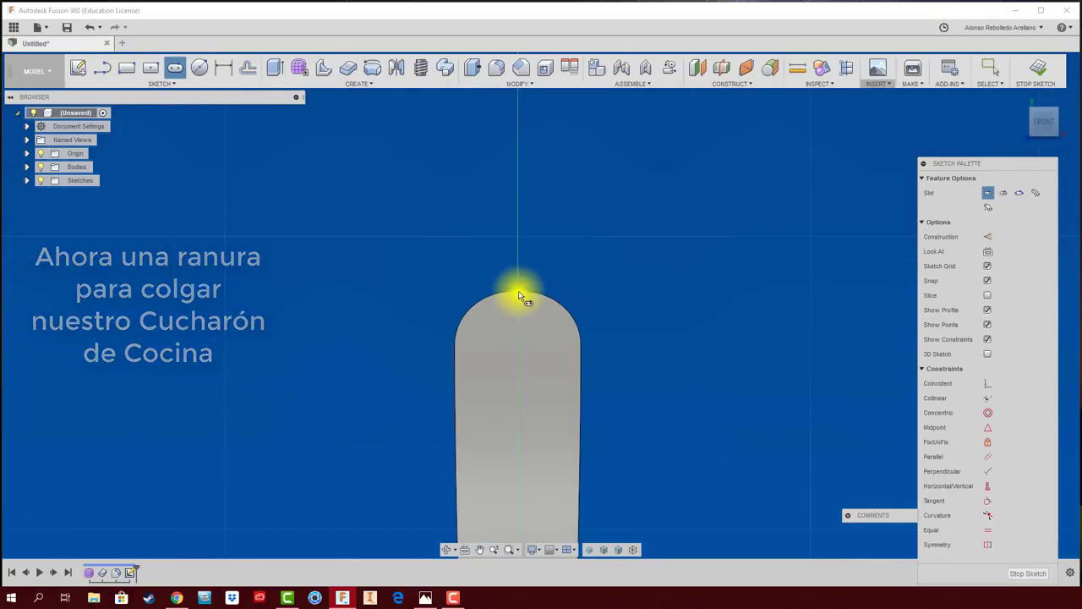
{"action": "key", "text": "l"}
{"action": "left_click", "coordinate": [520, 294]}
{"action": "scroll", "coordinate": [514, 292], "scroll_direction": "up", "scroll_amount": 3}
{"action": "left_click", "coordinate": [504, 463]}
{"action": "key", "text": "Escape"}
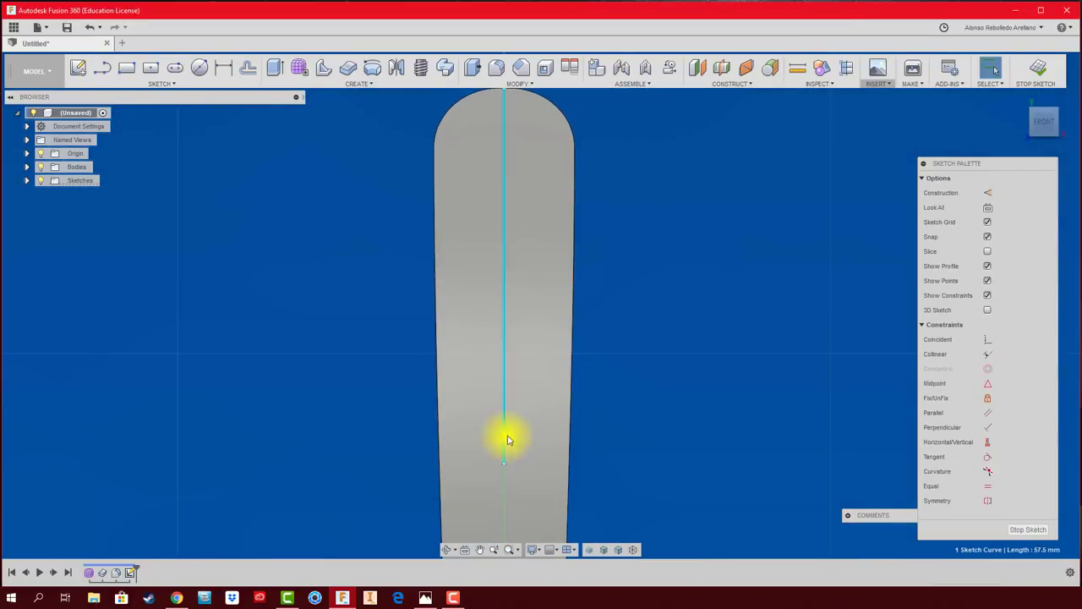
Draw a center-to-center slot along the centre line and extrude it as a cut.
{"action": "key", "text": "x"}
{"action": "left_click", "coordinate": [176, 68]}
{"action": "left_click", "coordinate": [511, 226]}
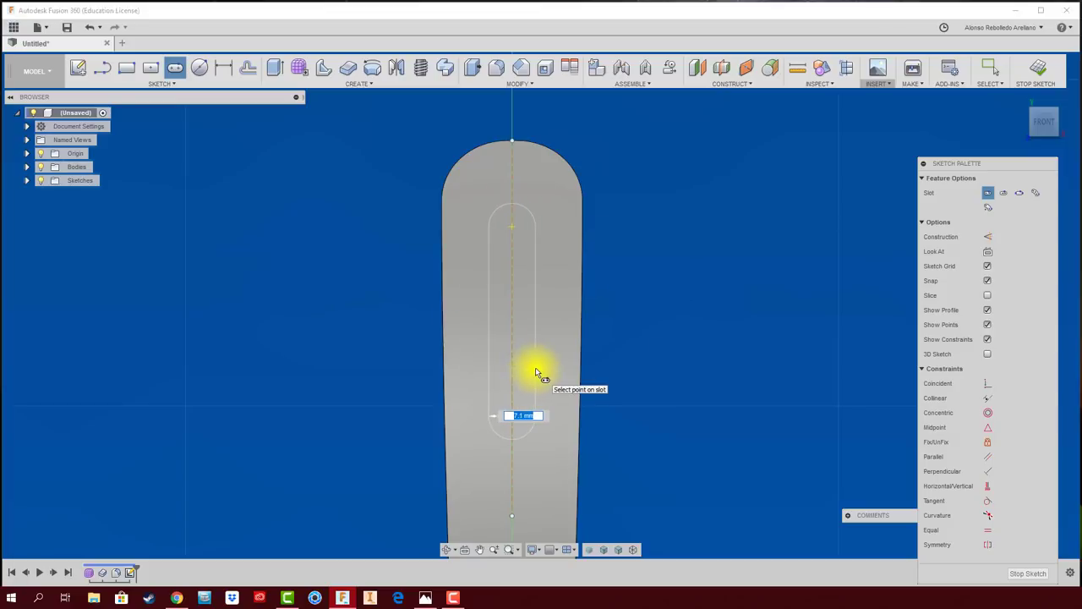
{"action": "left_click", "coordinate": [534, 367]}
{"action": "key", "text": "e"}
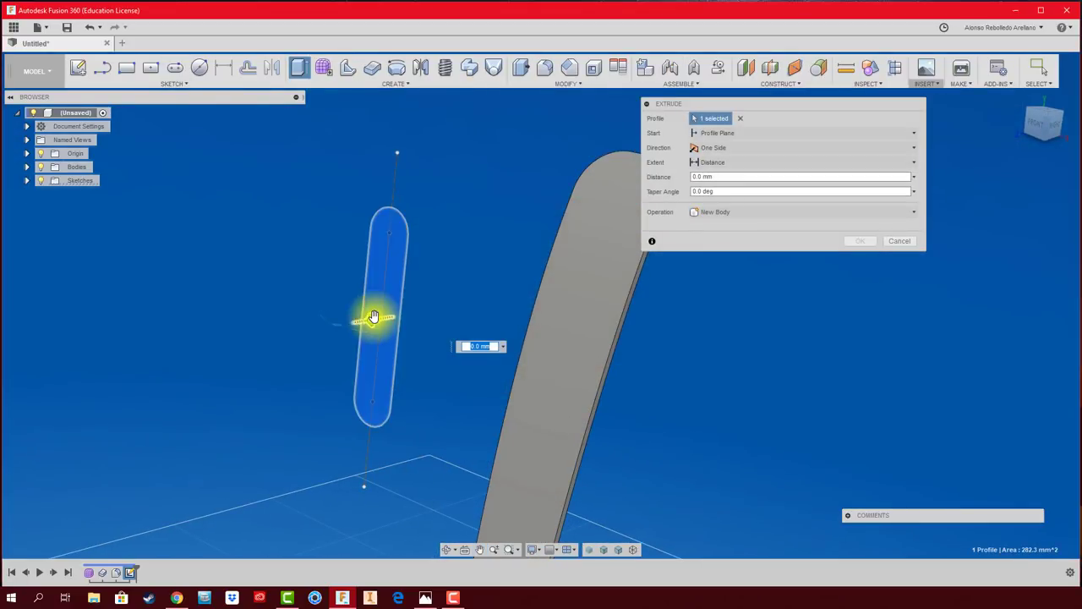
{"action": "left_click_drag", "start_coordinate": [376, 317], "coordinate": [706, 340]}
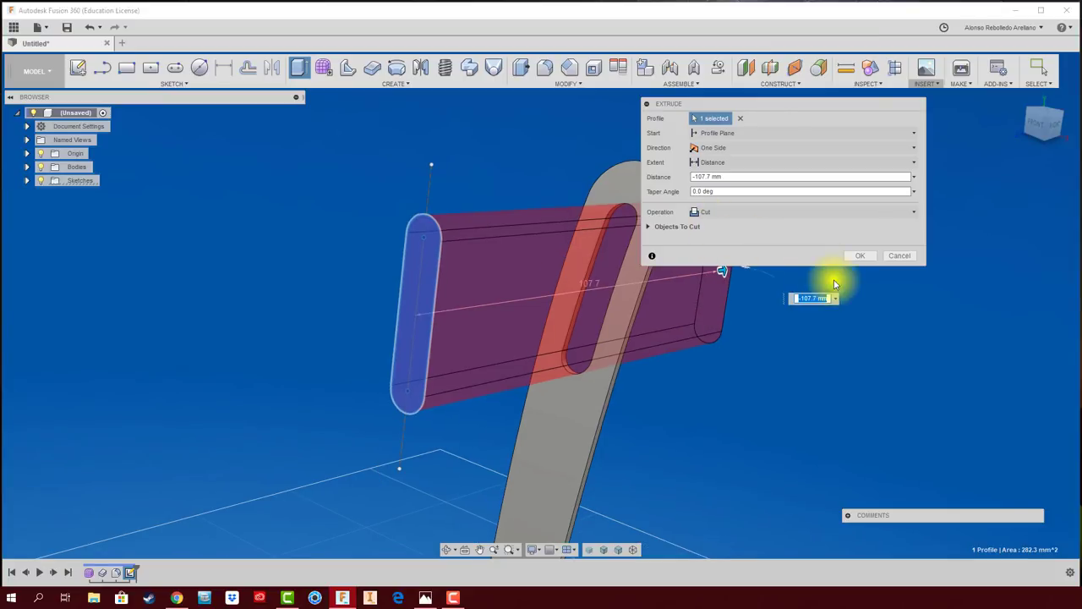
Apply the slot cut through the handle tip and inspect it.
{"action": "left_click", "coordinate": [869, 258]}
{"action": "mouse_move", "coordinate": [809, 283]}
{"action": "middle_mouse_down", "text": "shift"}
{"action": "mouse_move", "coordinate": [620, 397]}
{"action": "mouse_move", "coordinate": [643, 375]}
{"action": "middle_mouse_up", "text": "shift"}
{"action": "scroll", "coordinate": [643, 374], "scroll_direction": "up", "scroll_amount": 2}
{"action": "scroll", "coordinate": [644, 374], "scroll_direction": "up", "scroll_amount": 2}
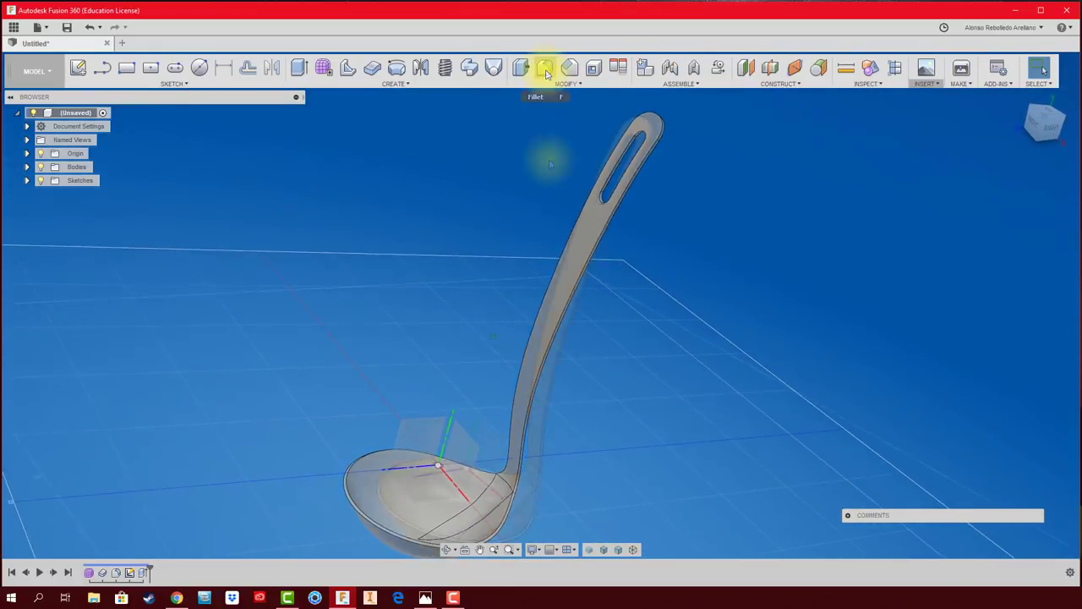
Fillet the handle's outer edge and the bowl rim with a 0.2 mm radius.
{"action": "left_click", "coordinate": [545, 68]}
{"action": "scroll", "coordinate": [612, 263], "scroll_direction": "up", "scroll_amount": 5}
{"action": "left_click", "coordinate": [612, 263]}
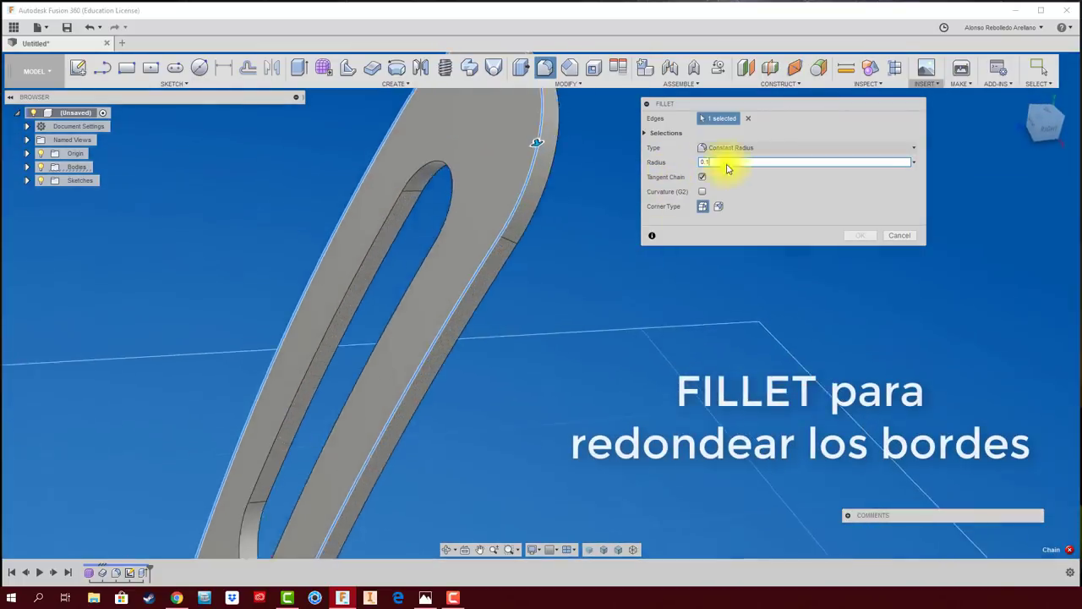
{"action": "type", "text": "0.2"}
{"action": "scroll", "coordinate": [507, 339], "scroll_direction": "down", "scroll_amount": 5}
{"action": "left_click", "coordinate": [483, 415]}
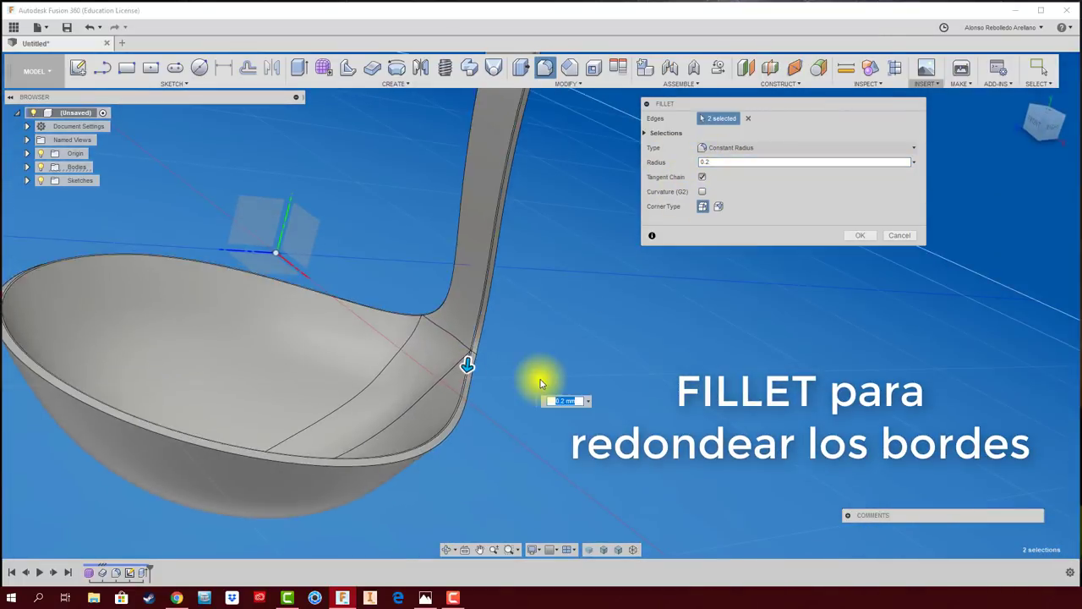
{"action": "key", "text": "Return"}
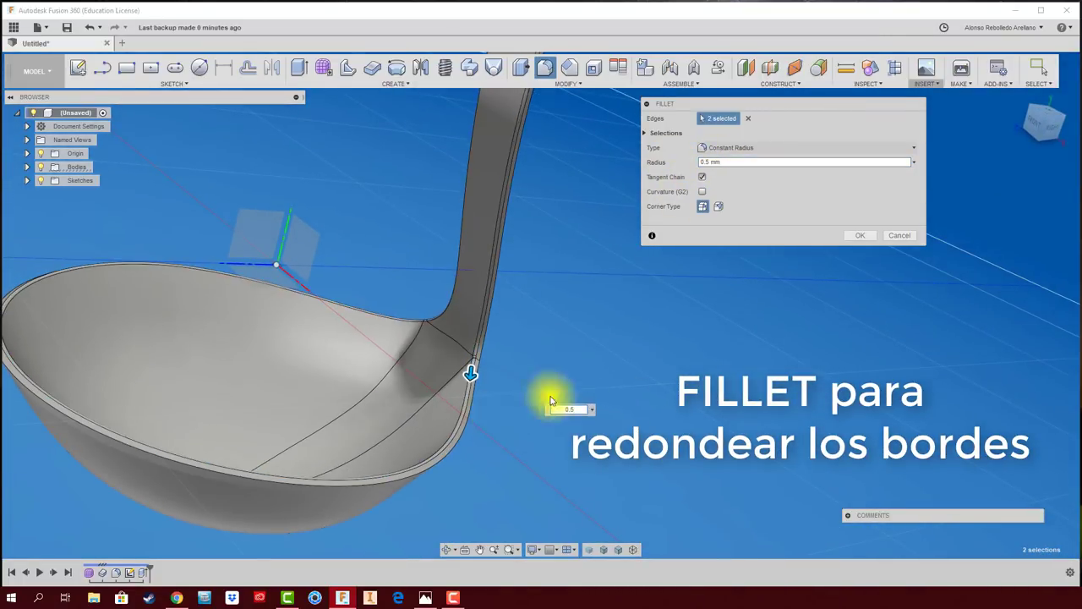
{"action": "middle_click_drag", "start_coordinate": [550, 401], "coordinate": [566, 80], "text": "shift"}
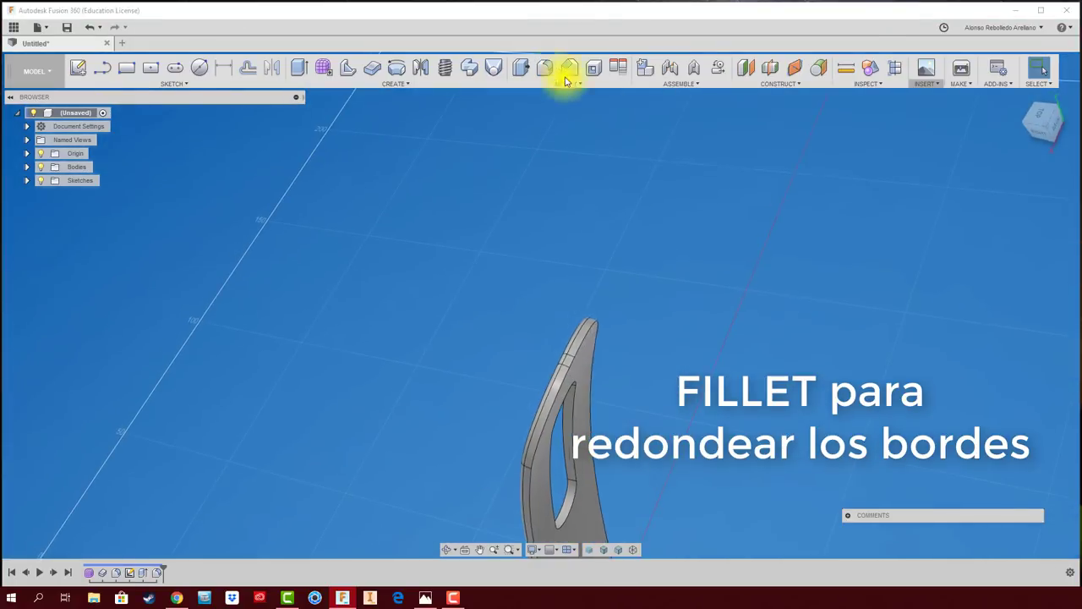
{"action": "left_click", "coordinate": [568, 71]}
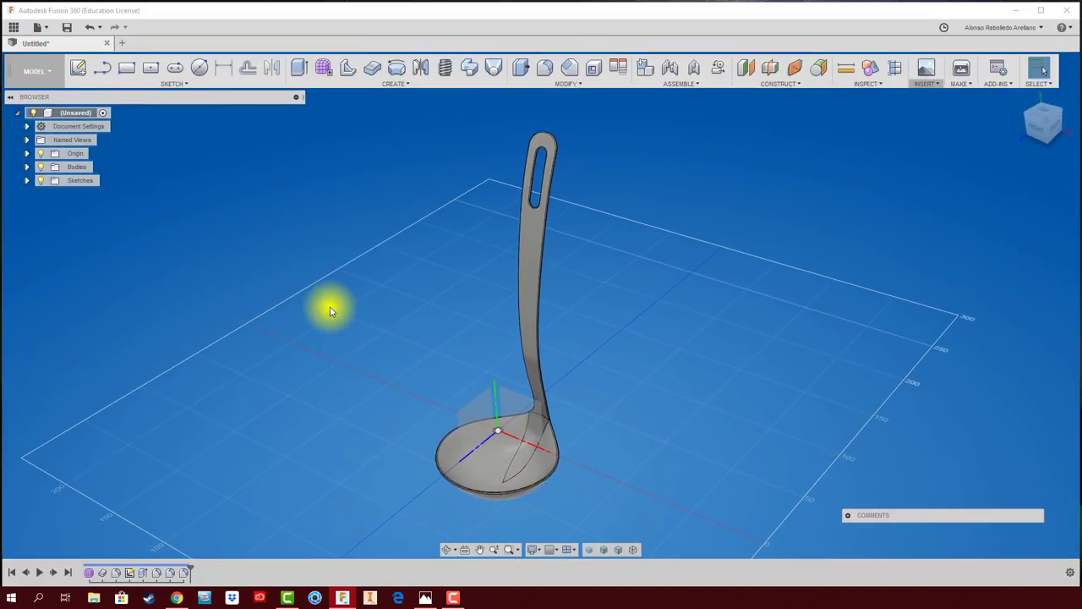
Apply the Silver - Polished appearance from the library to the ladle body.
{"action": "key", "text": "a"}
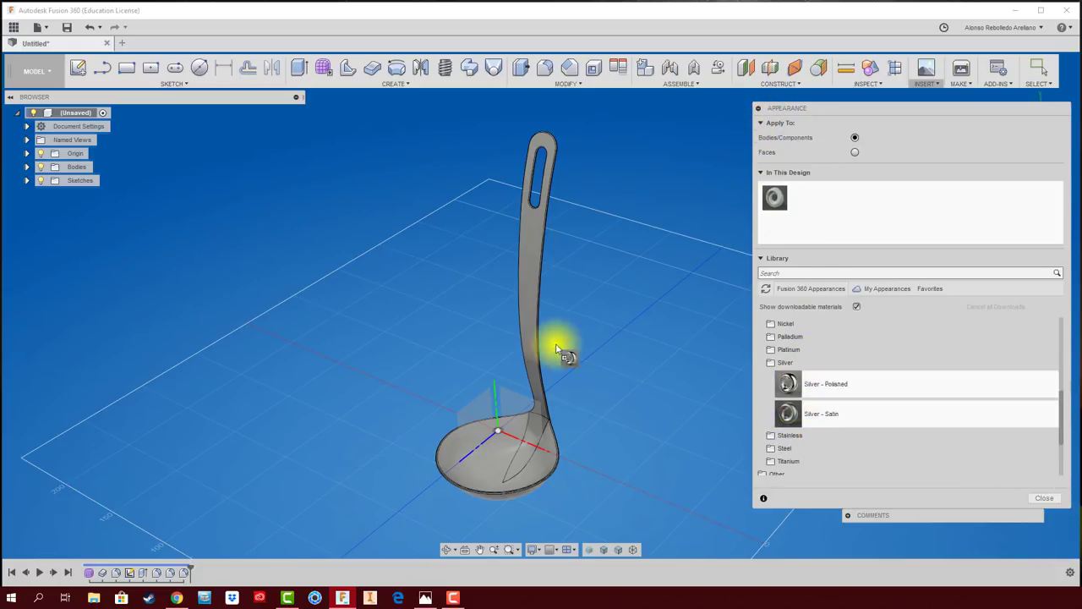
{"action": "left_click_drag", "start_coordinate": [541, 318], "coordinate": [542, 319]}
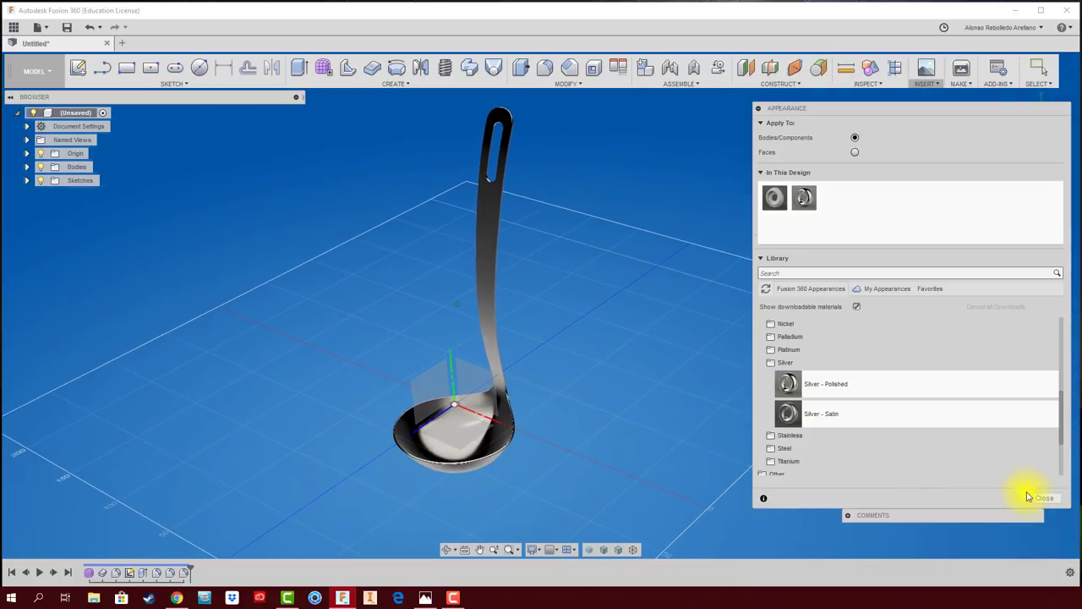
{"action": "left_click", "coordinate": [1029, 498]}
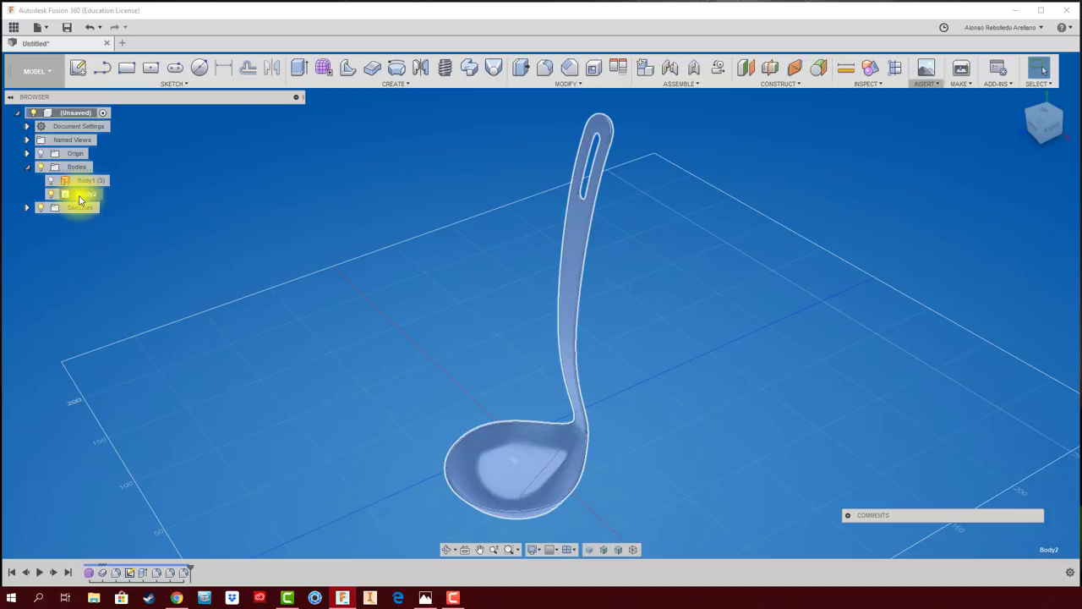
Convert Body2 into Component1:1 via Create Components from Bodies, leaving Body1 under Bodies.
{"action": "right_click", "coordinate": [81, 198]}
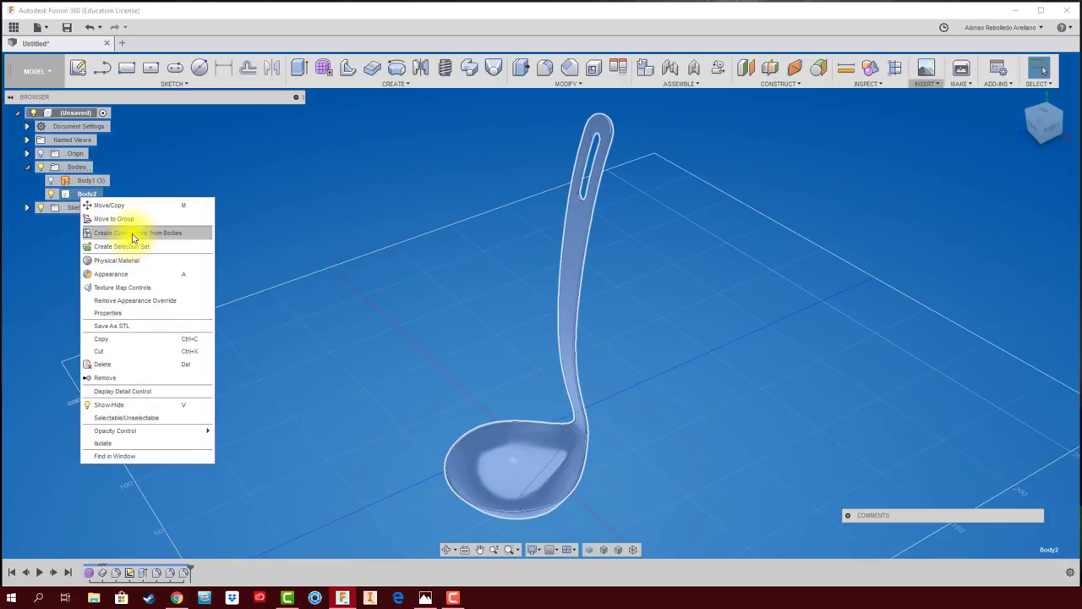
{"action": "left_click", "coordinate": [131, 234]}
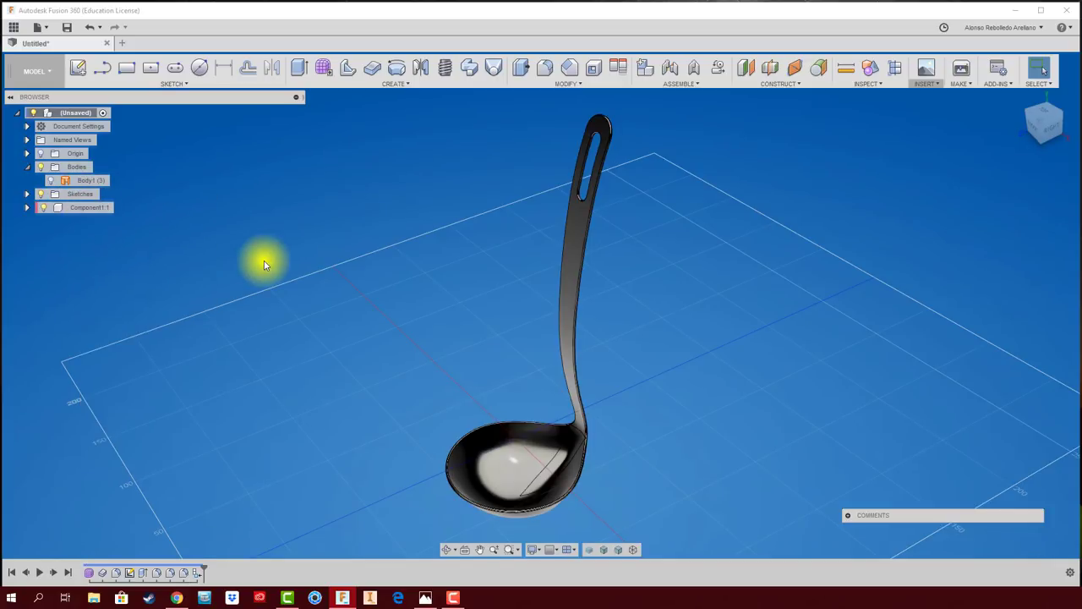
{"action": "middle_click_drag", "start_coordinate": [255, 257], "coordinate": [328, 292], "text": "shift"}
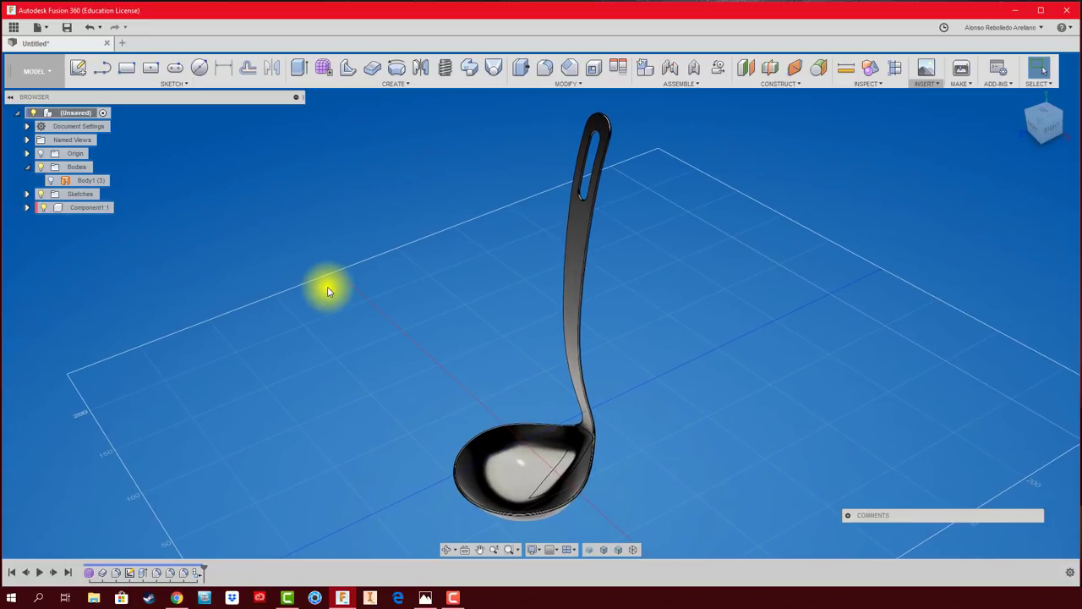
{"action": "left_click", "coordinate": [53, 82]}
{"action": "left_click", "coordinate": [342, 148]}
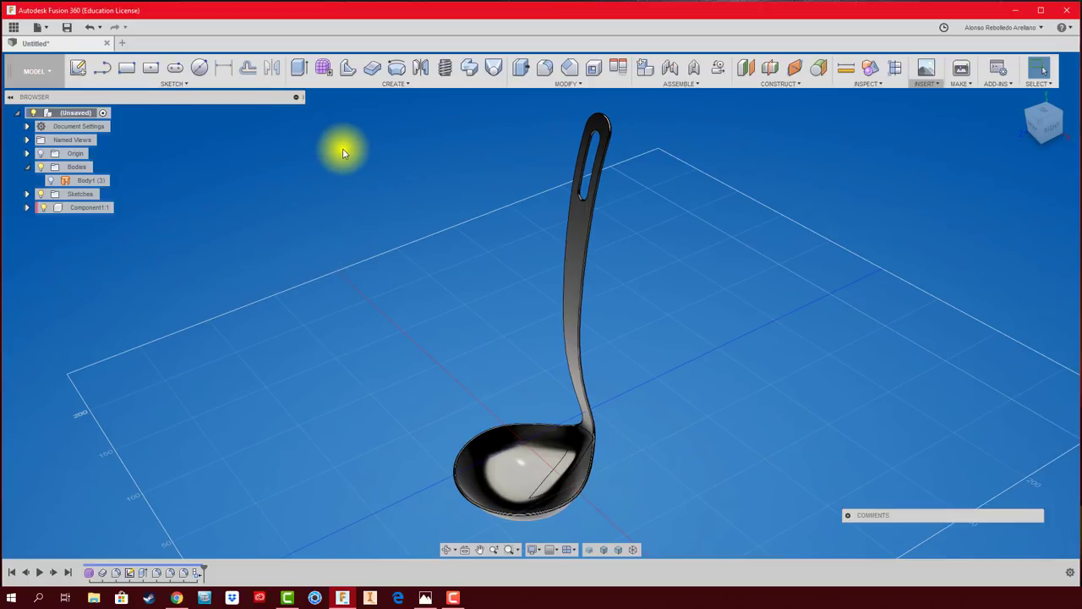